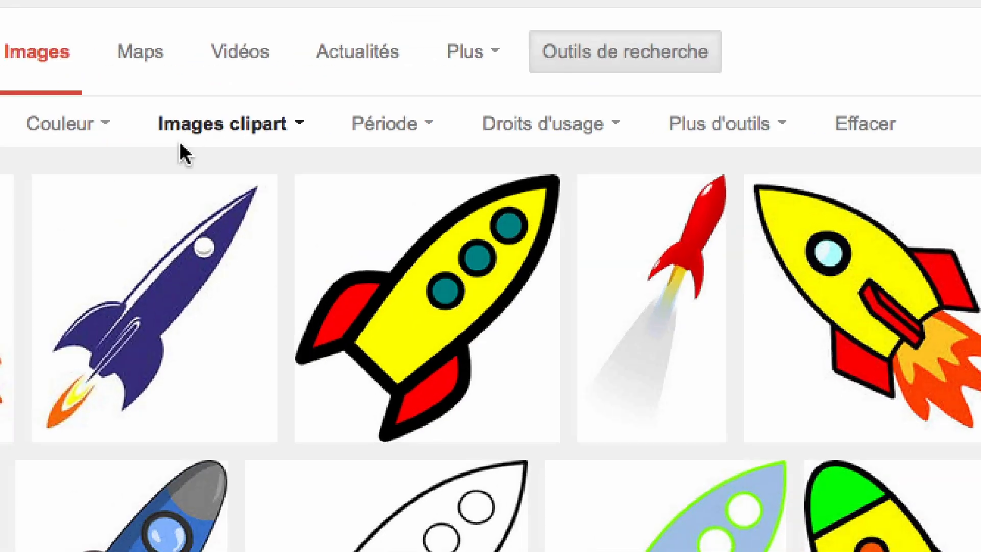
- Check the clipart type filter and browse the rocket "public domain" image results for a suitable drawing
left_click(188, 145)
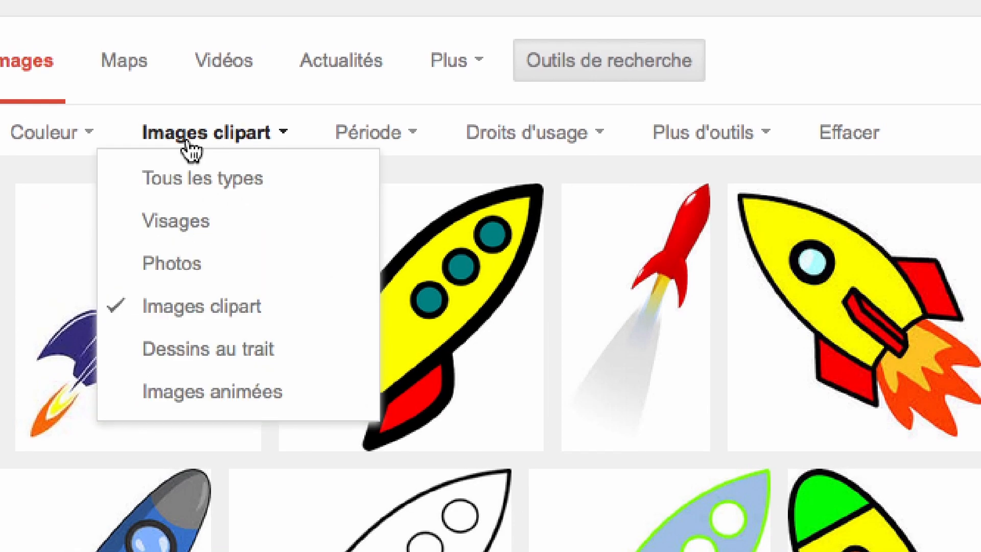
left_click(190, 148)
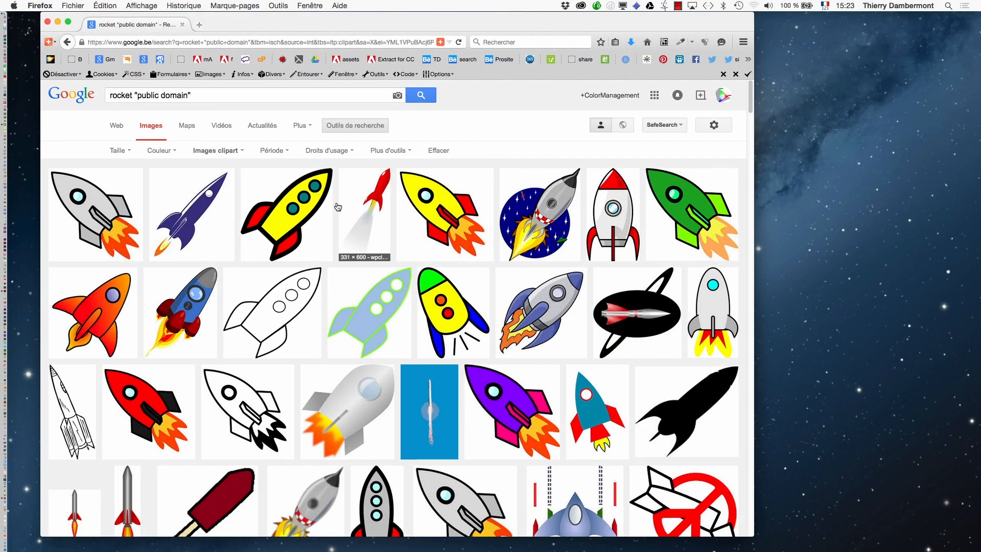
scroll(563, 332, "down", 10)
scroll(353, 246, "down", 15)
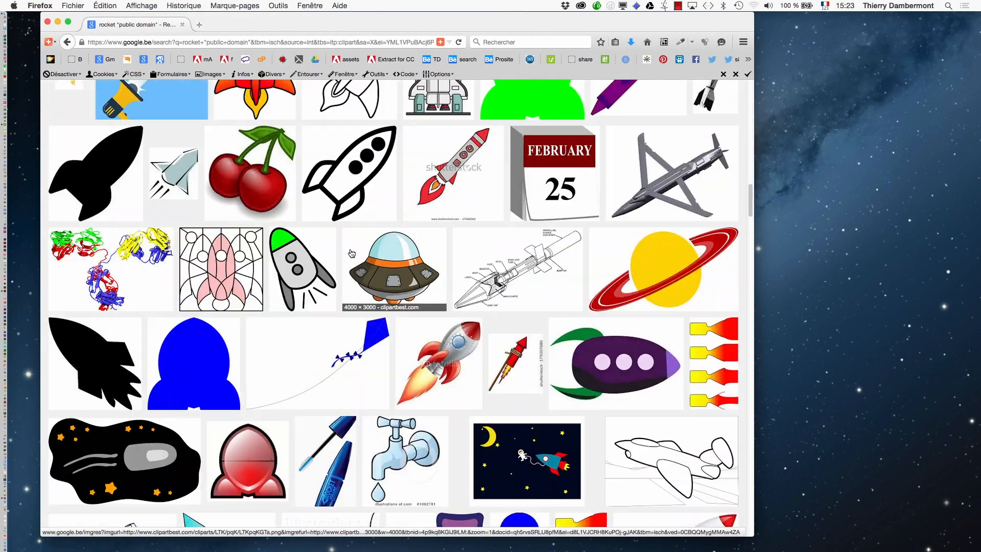
scroll(349, 254, "down", 12)
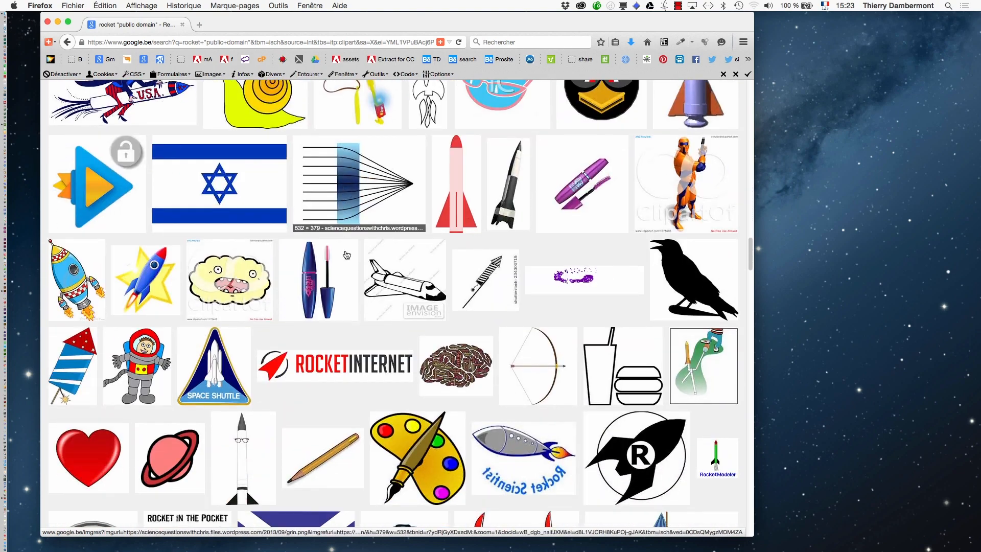
scroll(344, 255, "down", 3)
scroll(344, 255, "up", 15)
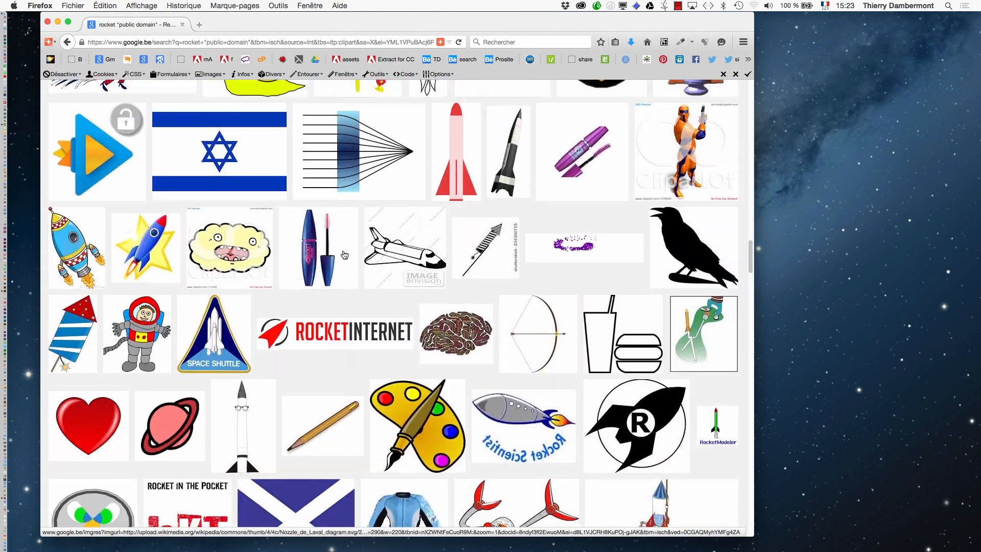
scroll(343, 255, "up", 12)
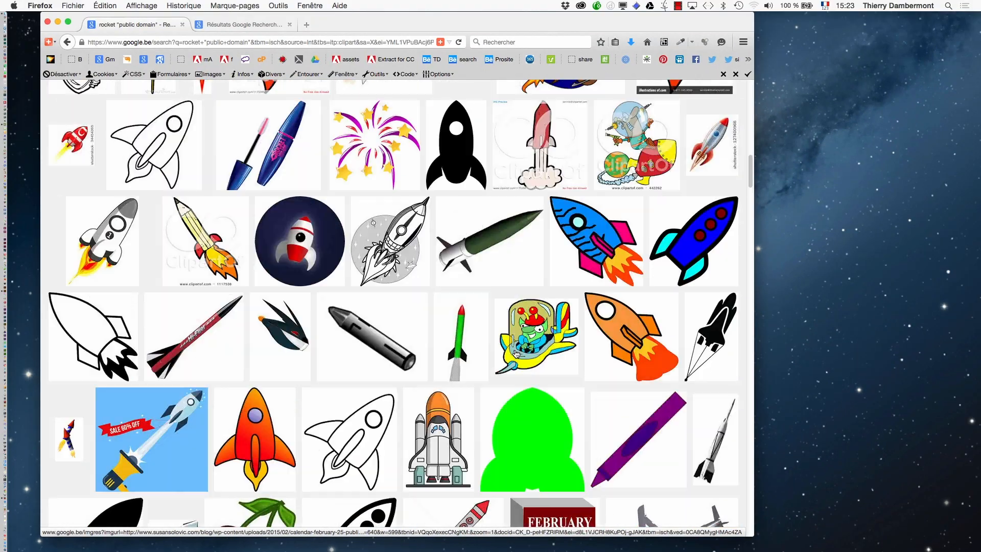
scroll(516, 353, "up", 10)
- Display the space shuttle clipart at full size and save it as gceEkxAbi.png in the AI spec jour 2 folder
left_click(222, 29)
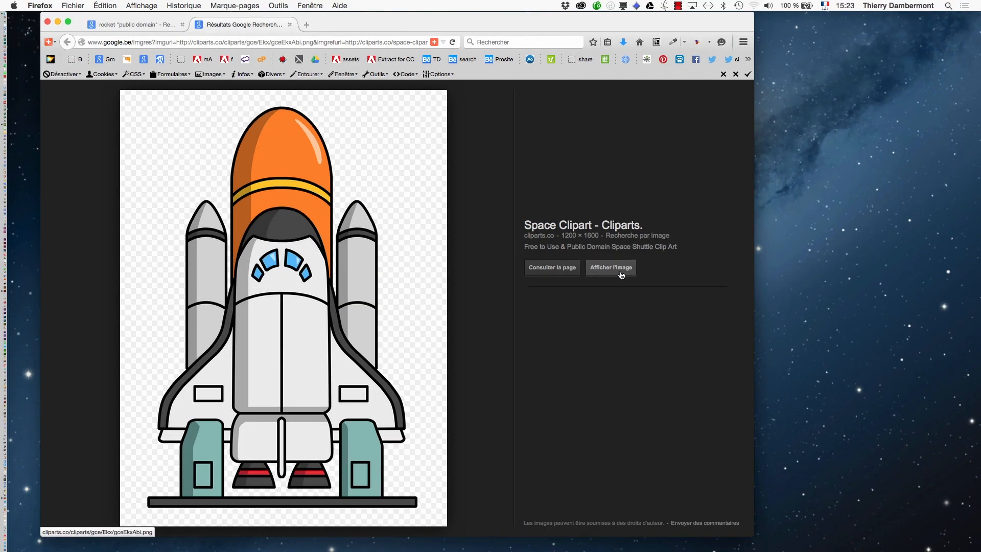
left_click(620, 270)
right_click(366, 291)
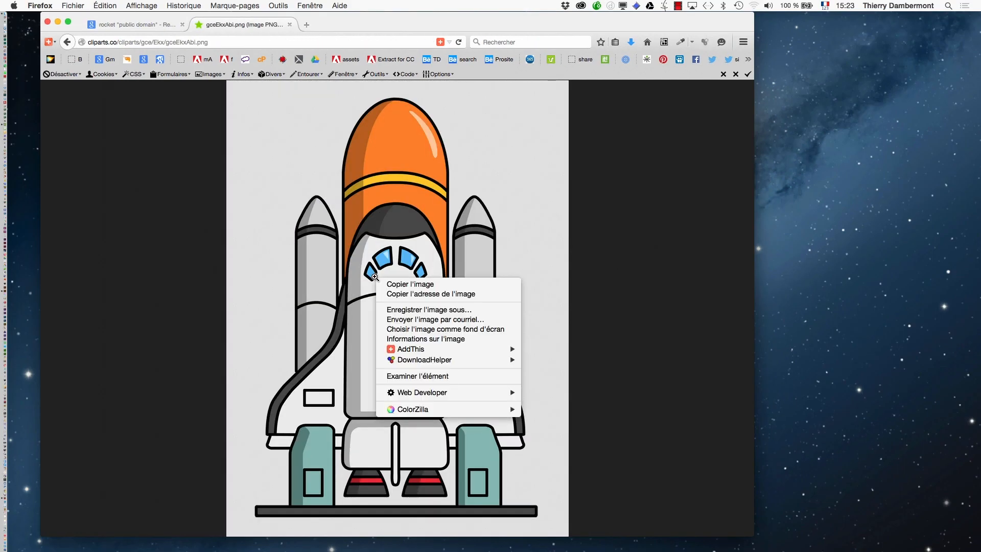
left_click(435, 308)
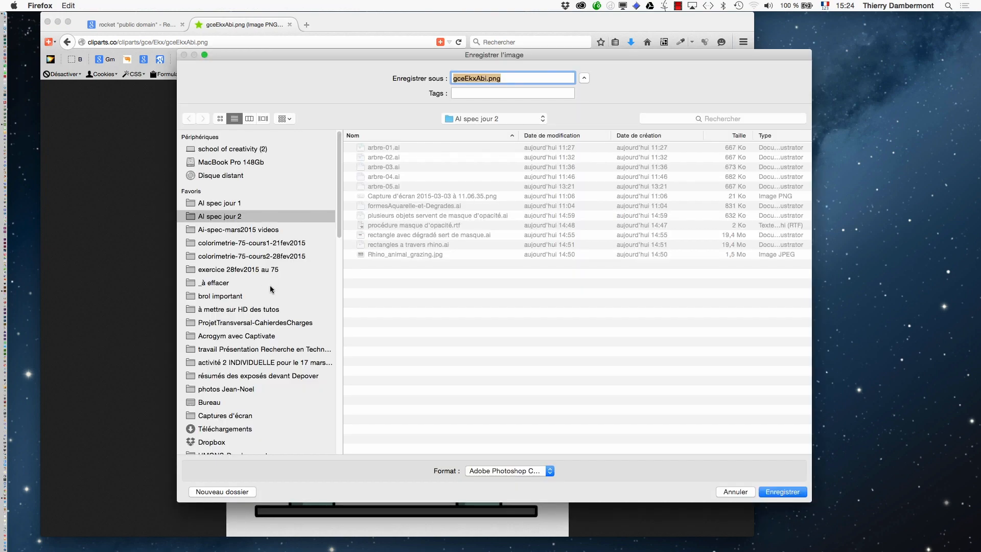
left_click(782, 491)
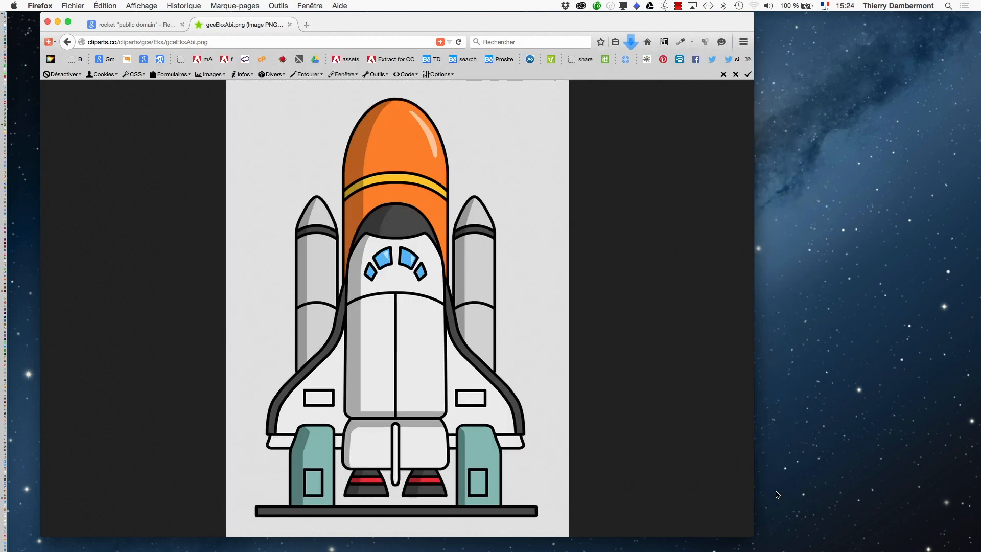
- Switch to Illustrator and create a new 297 × 210 mm document in RVB mode with 300 ppp raster effects
key("super+Tab")
left_click(484, 320)
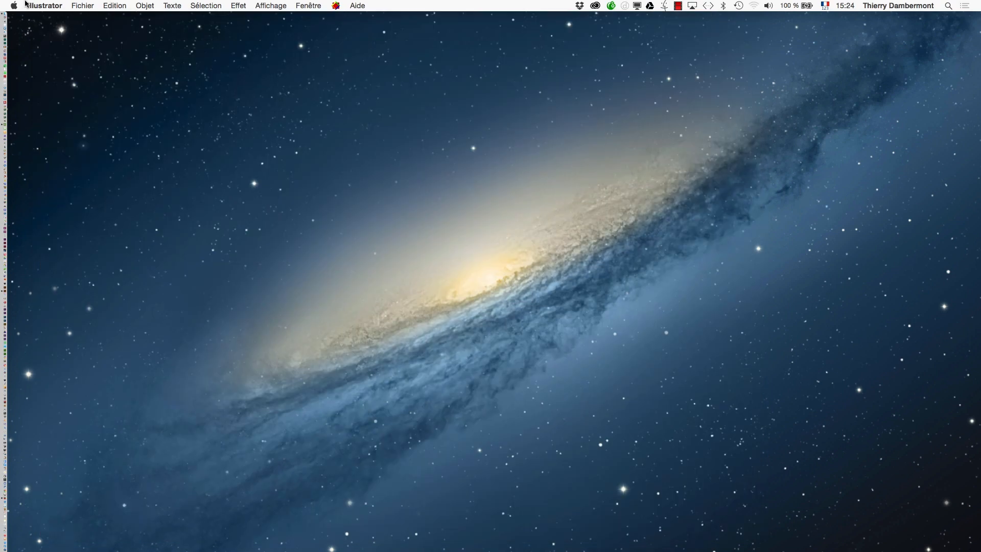
left_click(83, 6)
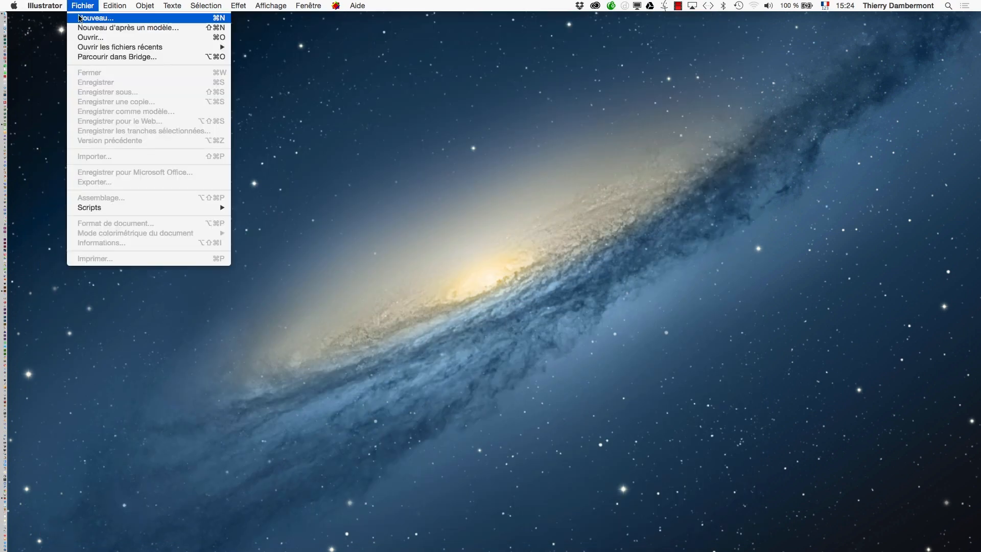
left_click(79, 18)
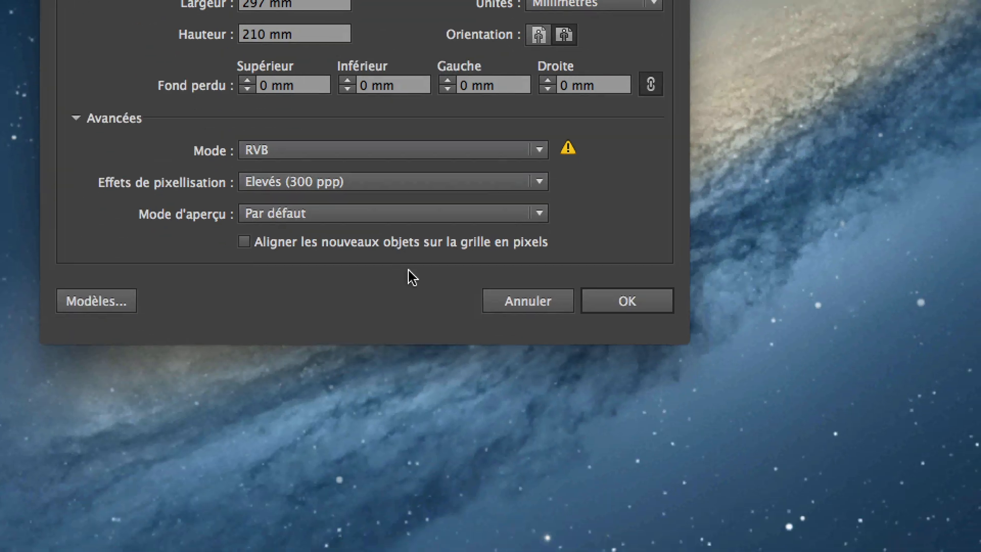
left_click(633, 489)
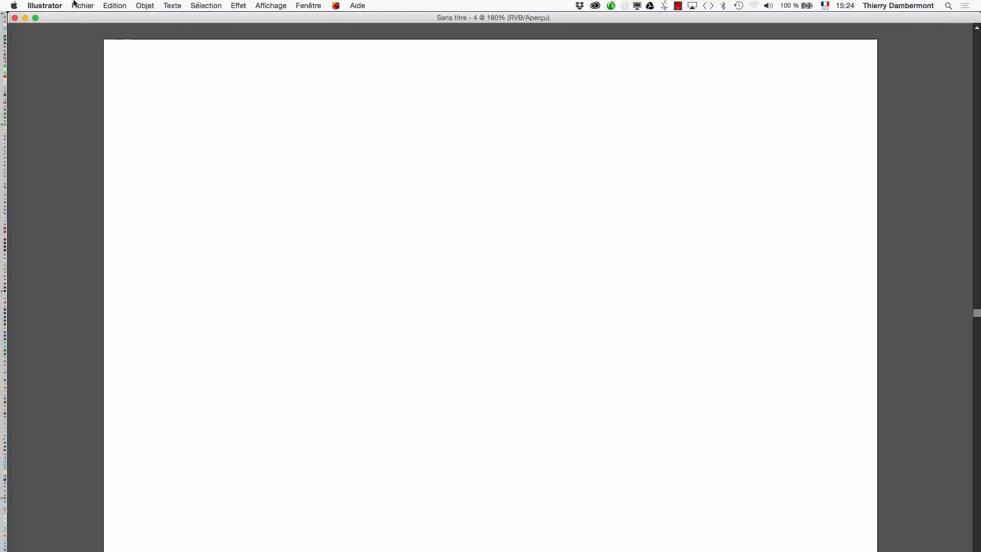
- Place gceEkxAbi.png from the AI spec jour 2 folder as a linked image in the upper-left part of the artboard
left_click(74, 5)
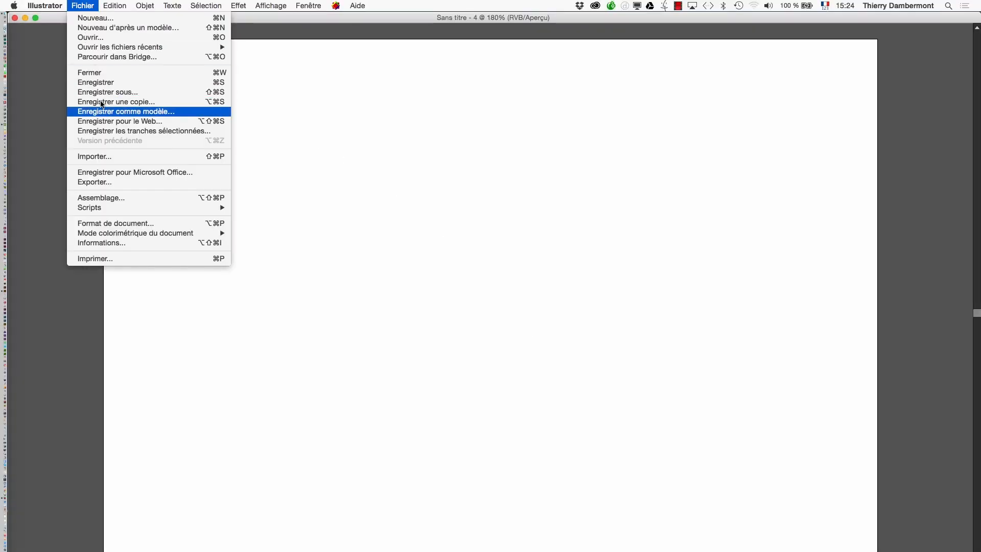
left_click(84, 153)
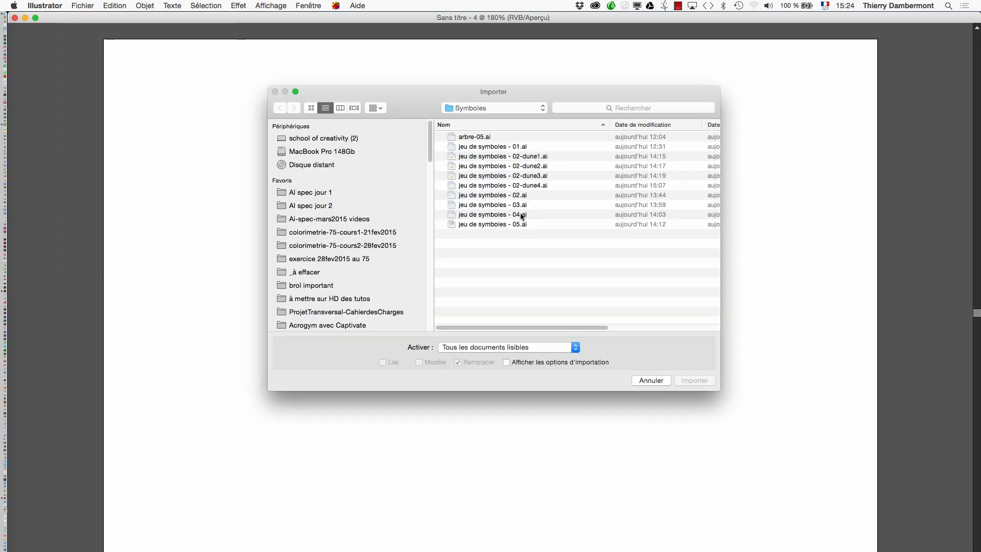
left_click(346, 205)
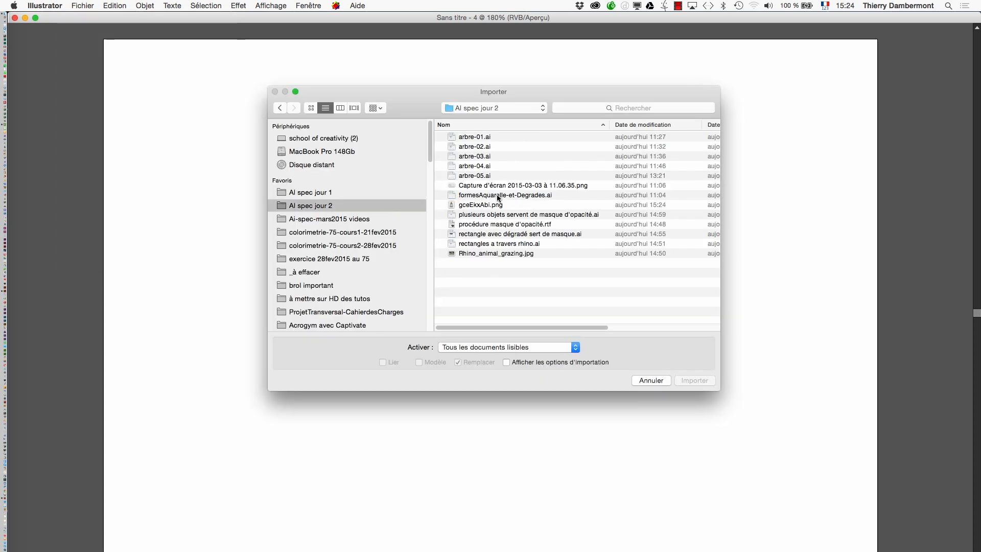
left_click(497, 205)
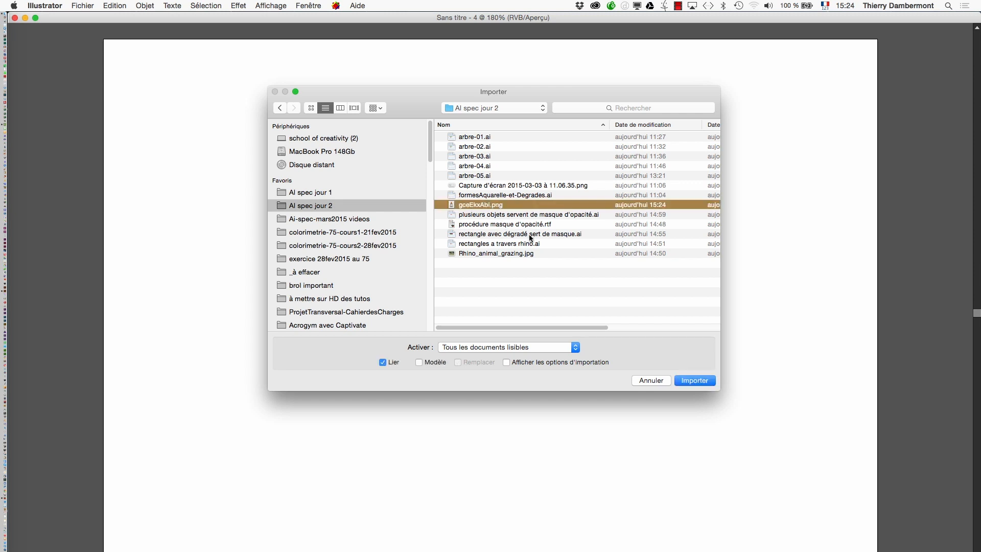
left_click(691, 380)
left_click(205, 106)
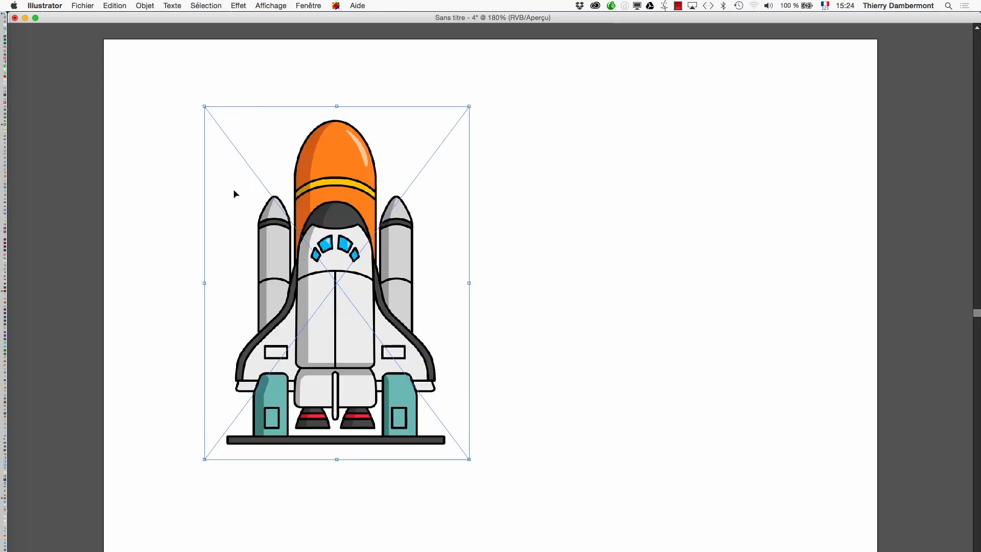
- Show the transparency grid behind the placed shuttle image
key("a")
key("v")
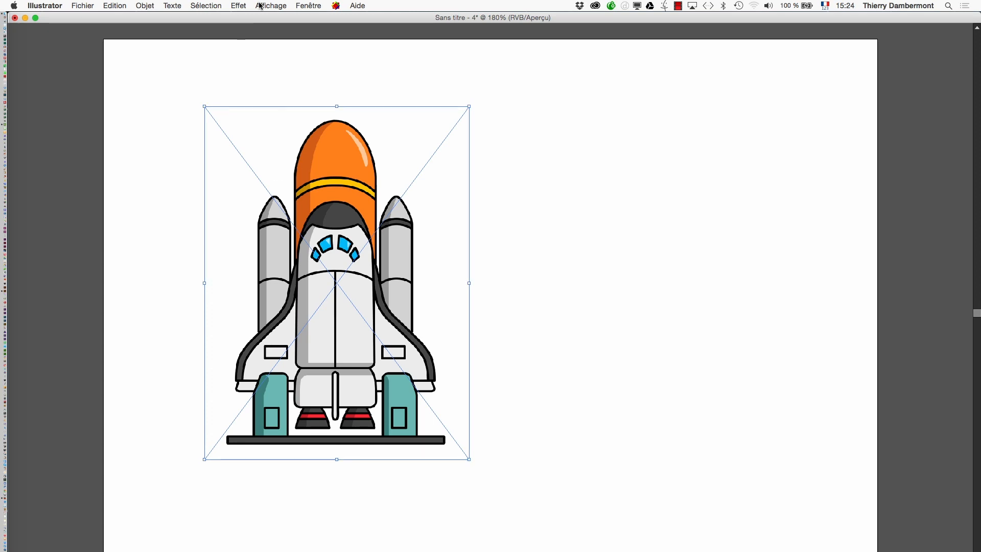
left_click(271, 6)
left_click(319, 237)
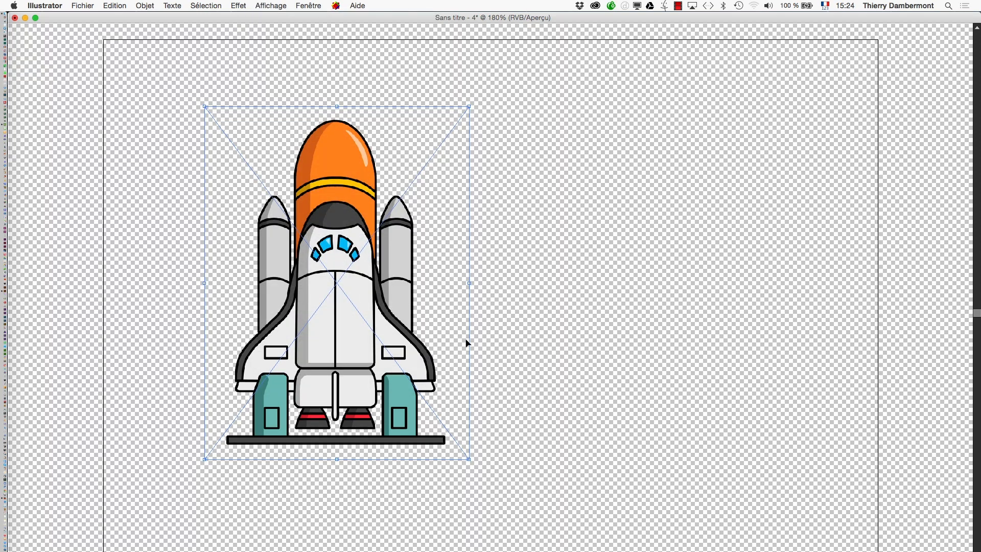
- In the document setup, set the transparency grid size to Grande and its colour to Foncée
left_click(83, 5)
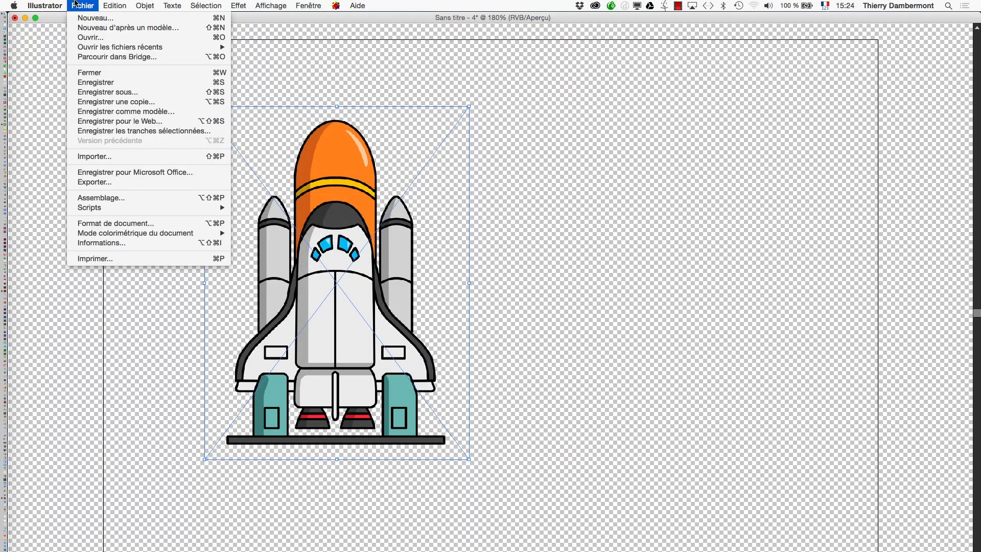
left_click(132, 223)
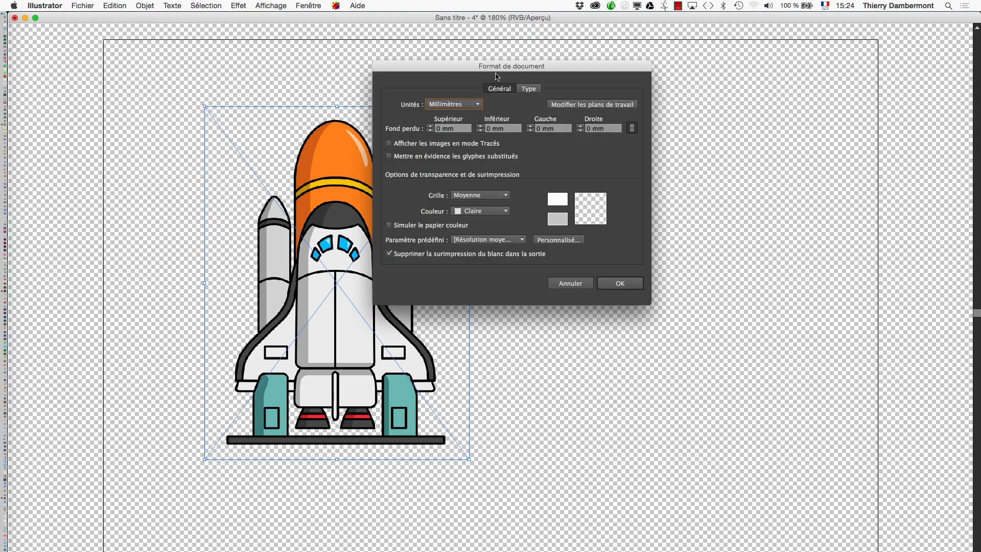
left_click_drag(491, 65, 715, 86)
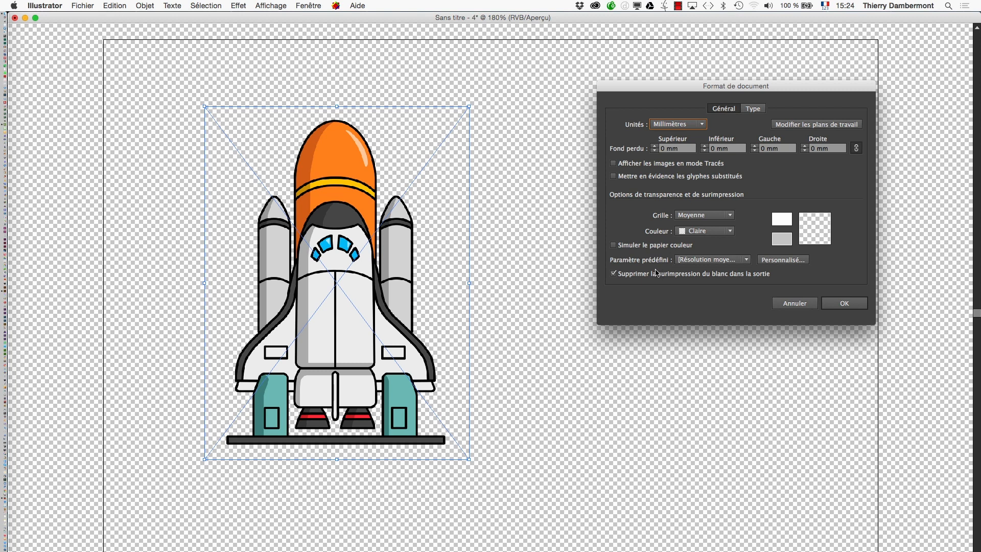
left_click(703, 216)
left_click(703, 218)
left_click(704, 218)
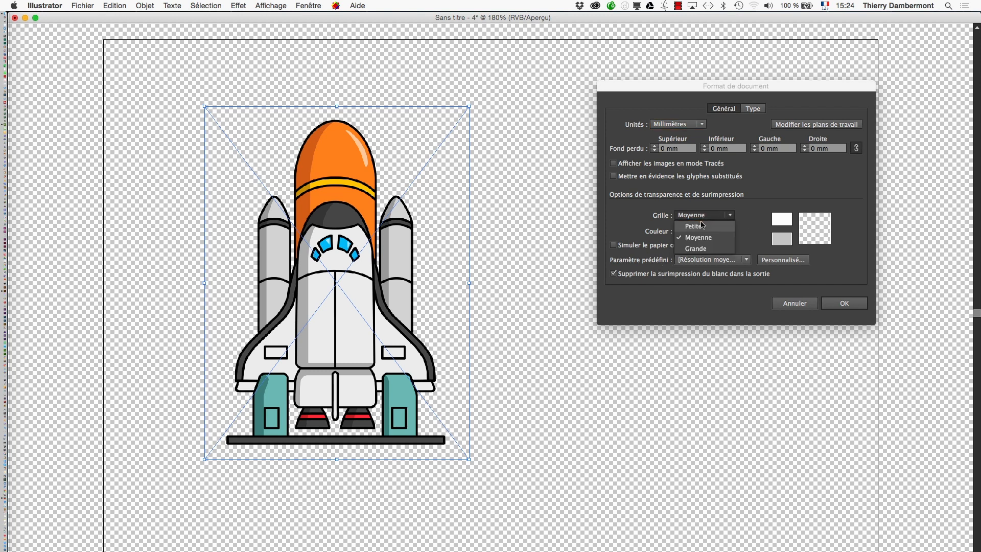
left_click(703, 248)
left_click(704, 231)
left_click(703, 284)
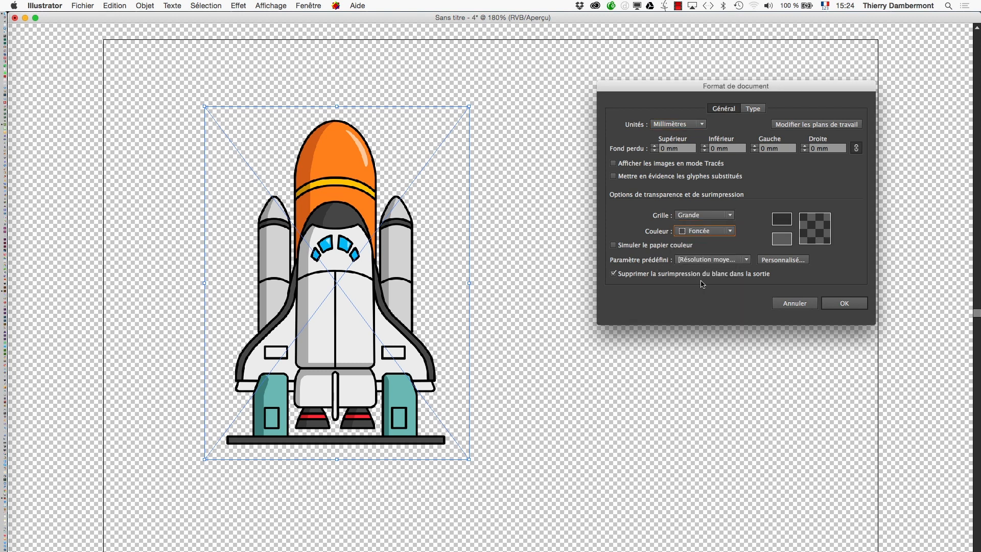
- Darken the second transparency grid colour to nearly match the first dark grey and apply the document setup
left_click(781, 240)
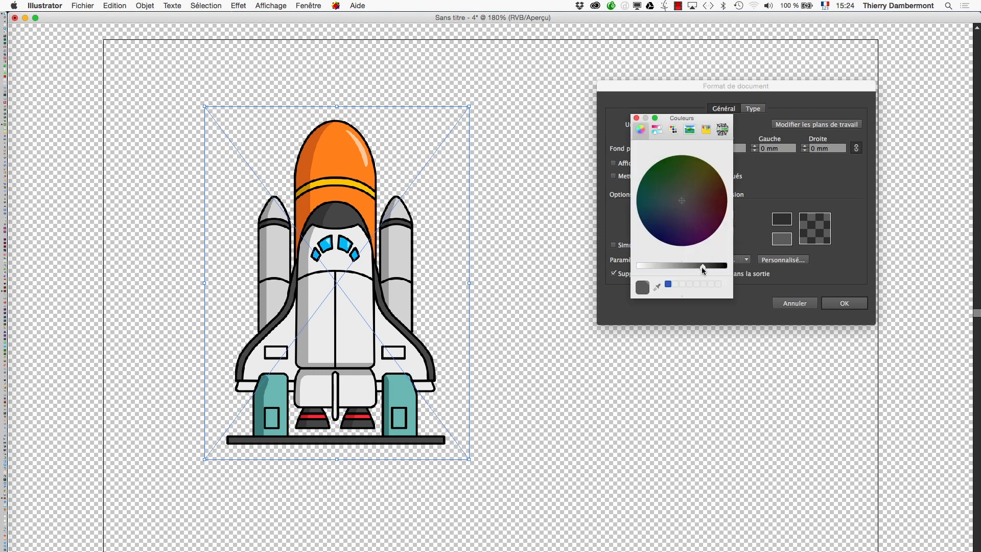
left_click_drag(703, 267, 708, 267)
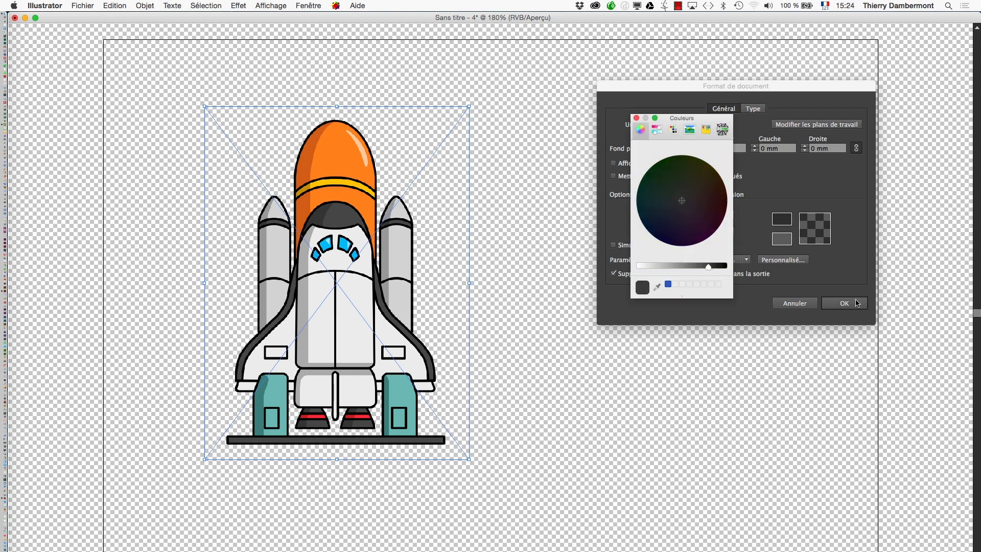
left_click(637, 119)
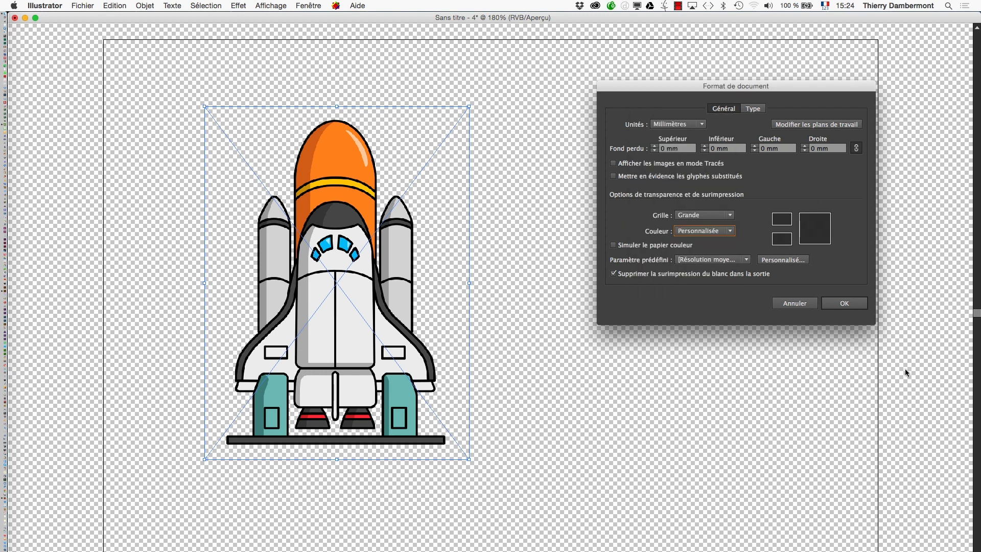
left_click(846, 304)
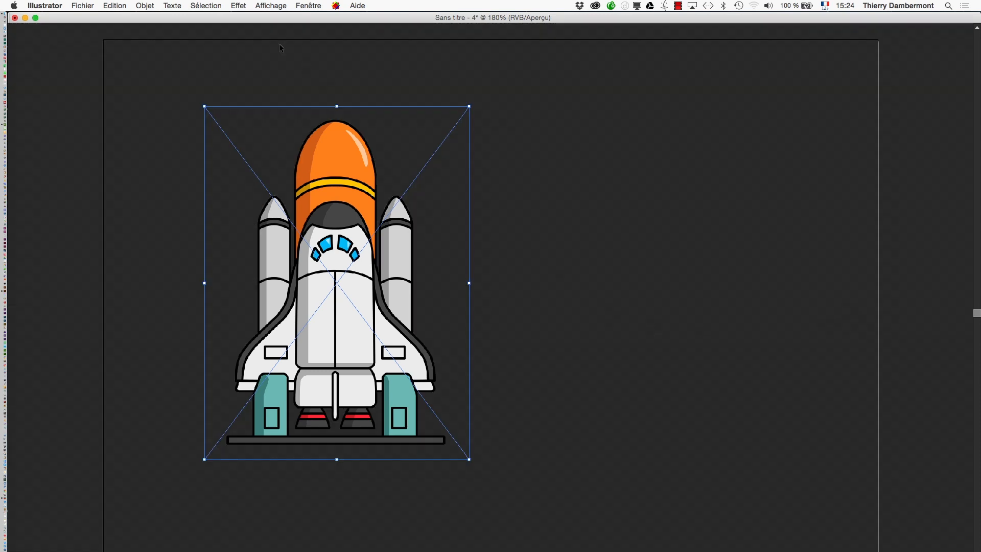
- Try to lighten the second transparency grid colour slightly in the document setup and apply it
left_click(82, 5)
left_click(125, 223)
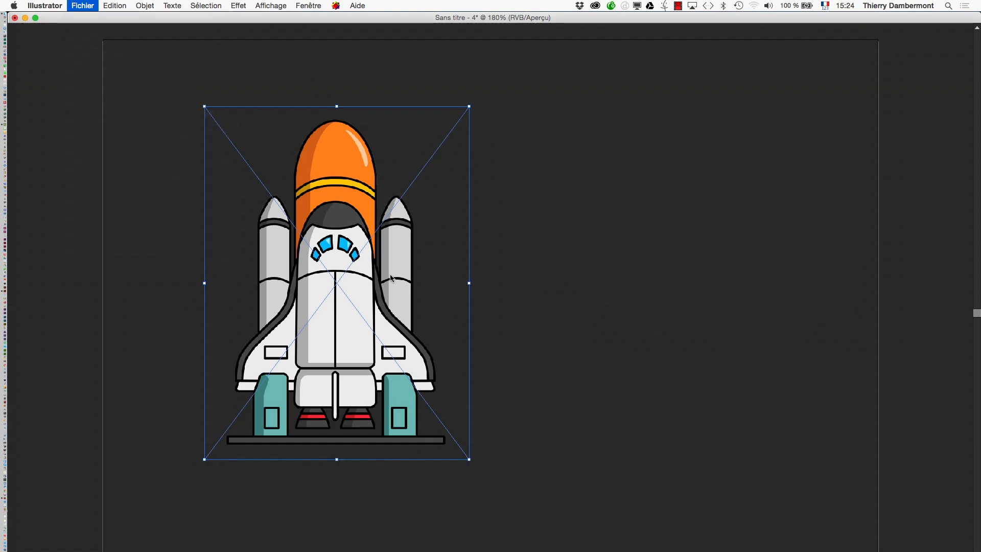
left_click(783, 238)
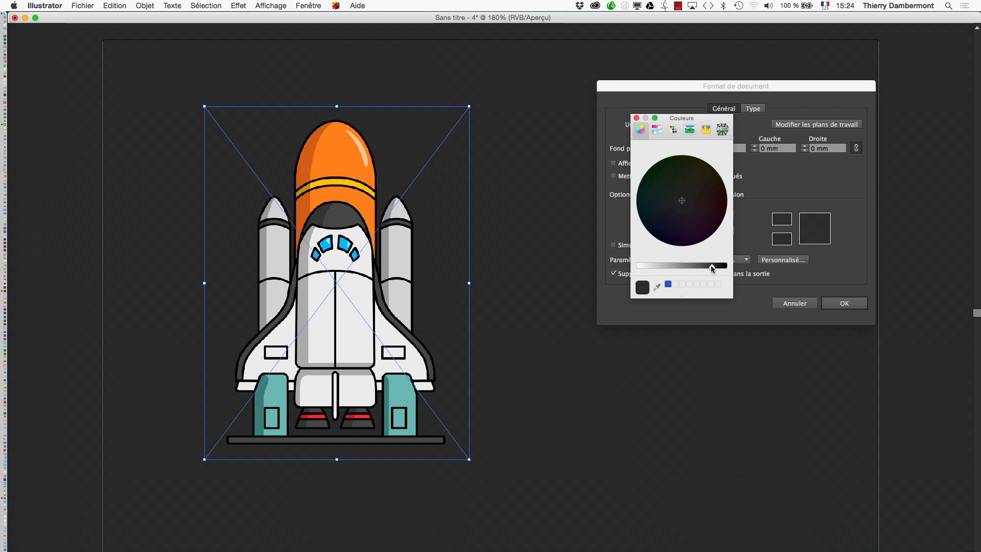
left_click_drag(713, 269, 708, 269)
left_click(636, 118)
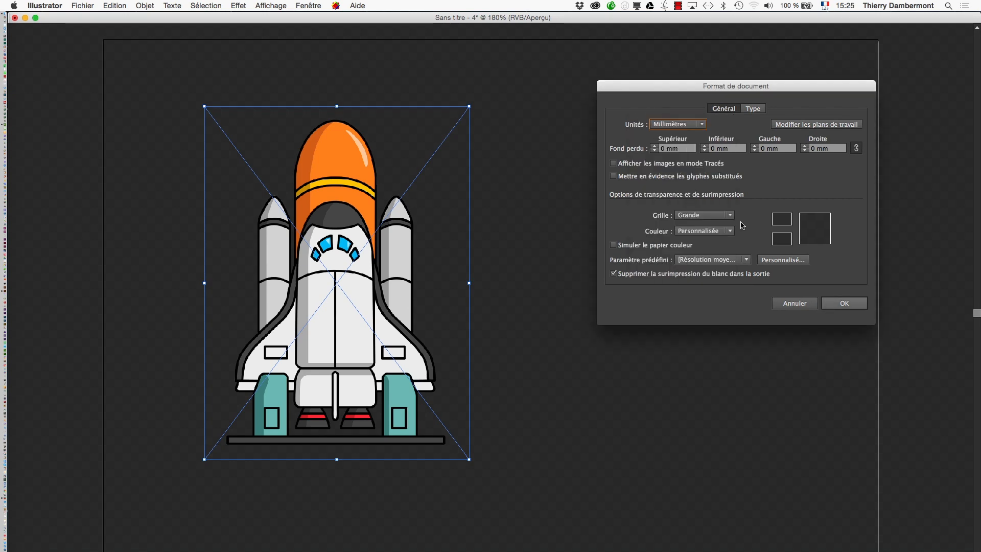
left_click(845, 303)
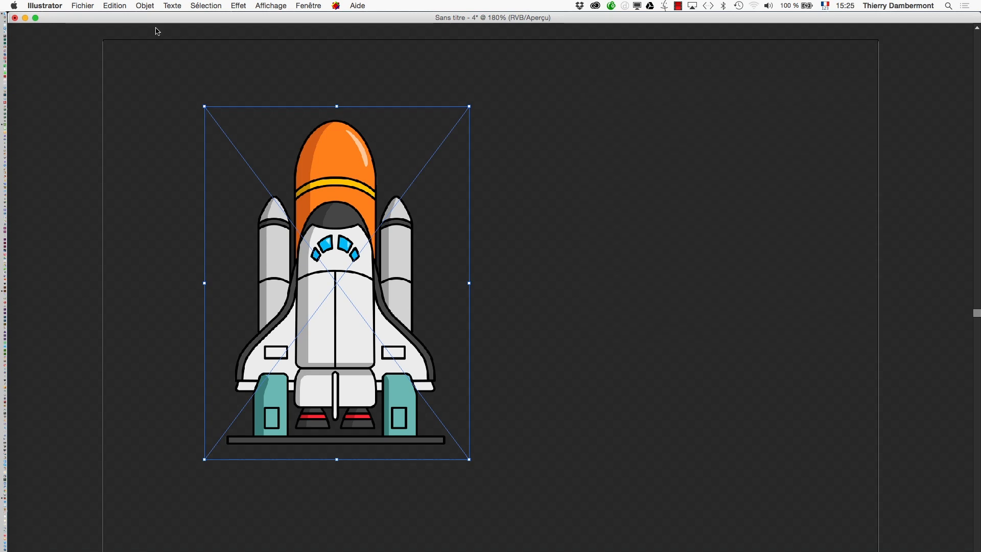
- Lighten the second transparency grid colour to a medium dark grey in the document setup and apply it
left_click(82, 6)
left_click(127, 221)
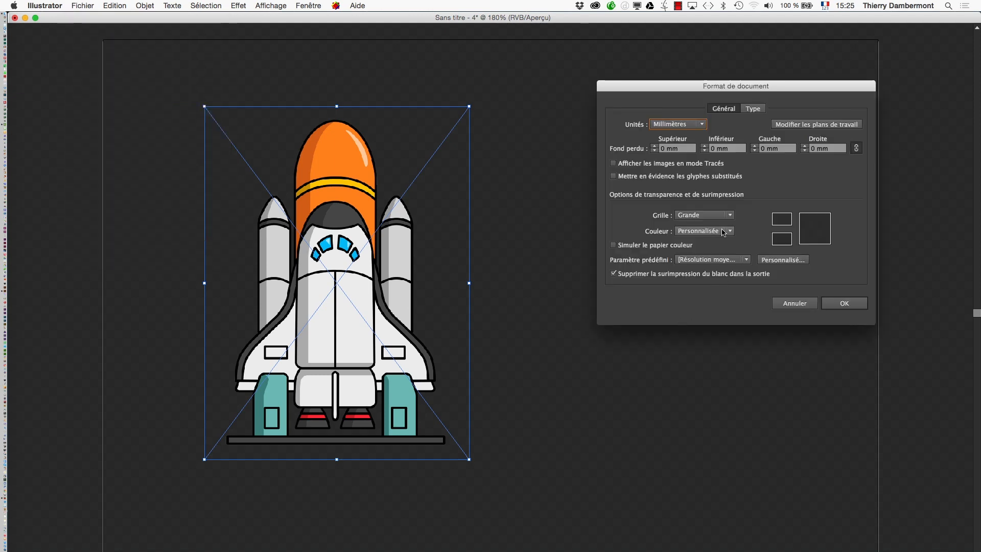
left_click(782, 238)
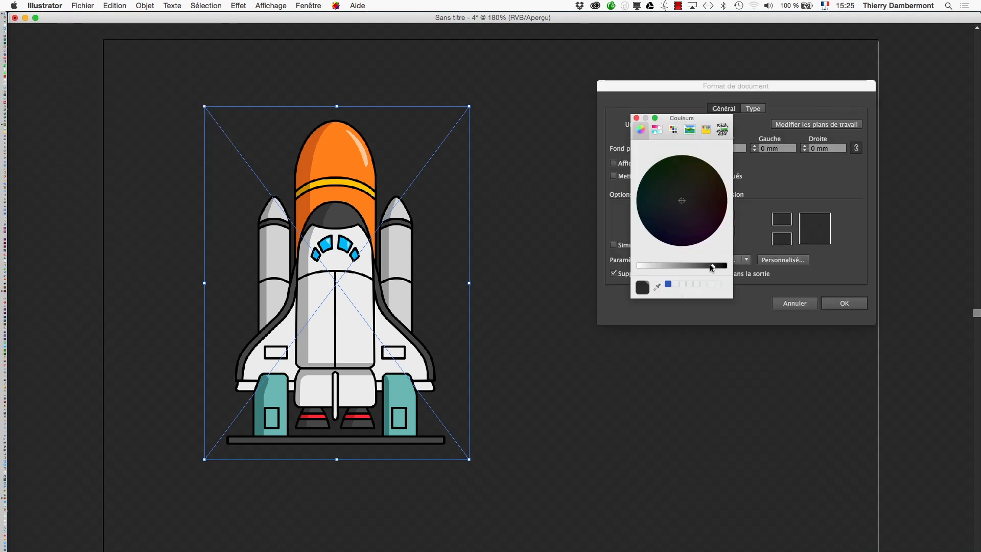
left_click_drag(710, 266, 702, 265)
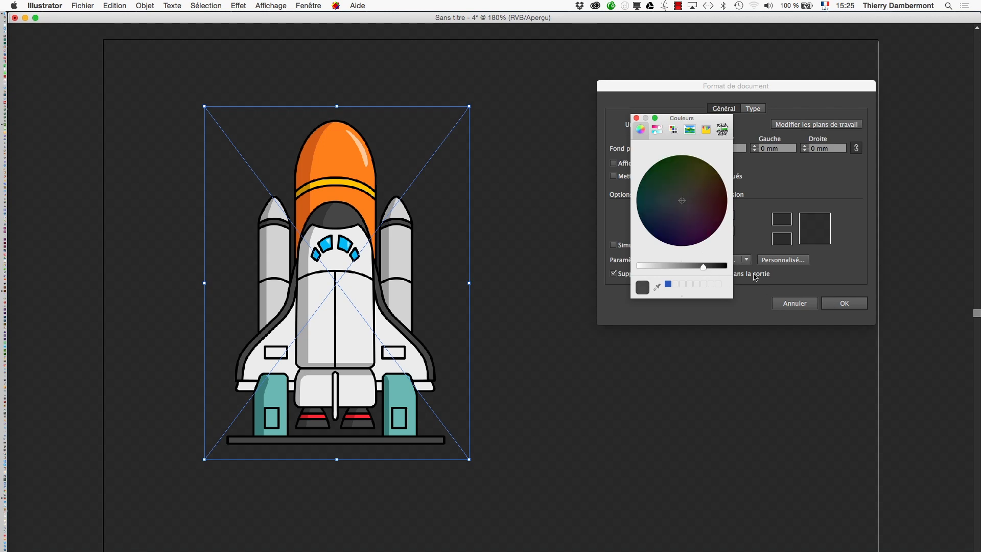
left_click(636, 118)
left_click(844, 303)
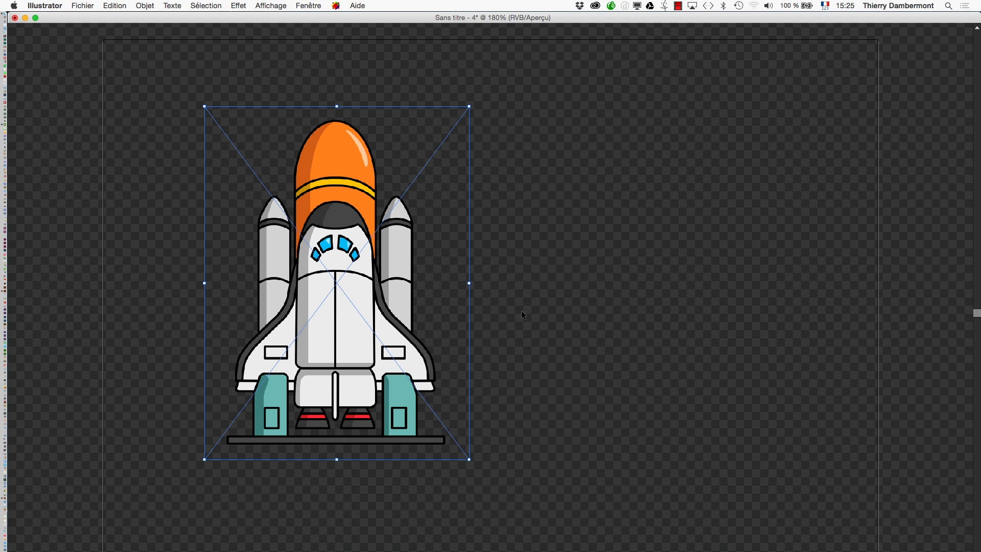
- Create a new blank document alongside the shuttle document
left_click(87, 5)
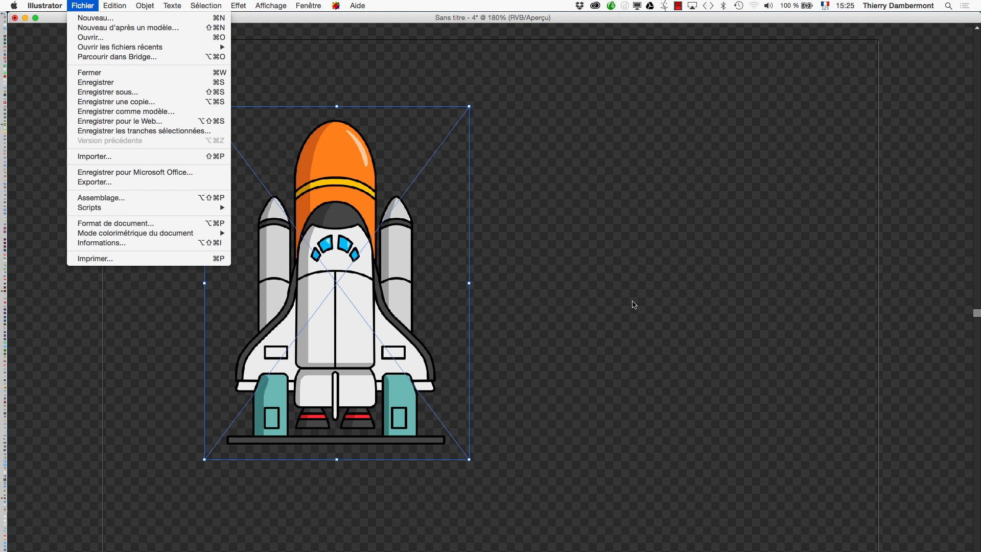
left_click(418, 24)
left_click(79, 4)
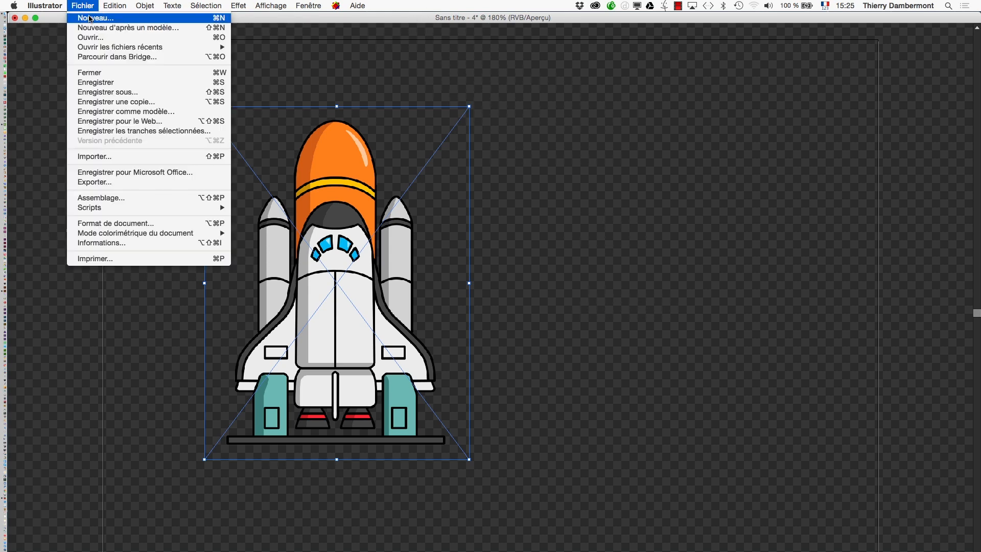
left_click(89, 18)
left_click(520, 332)
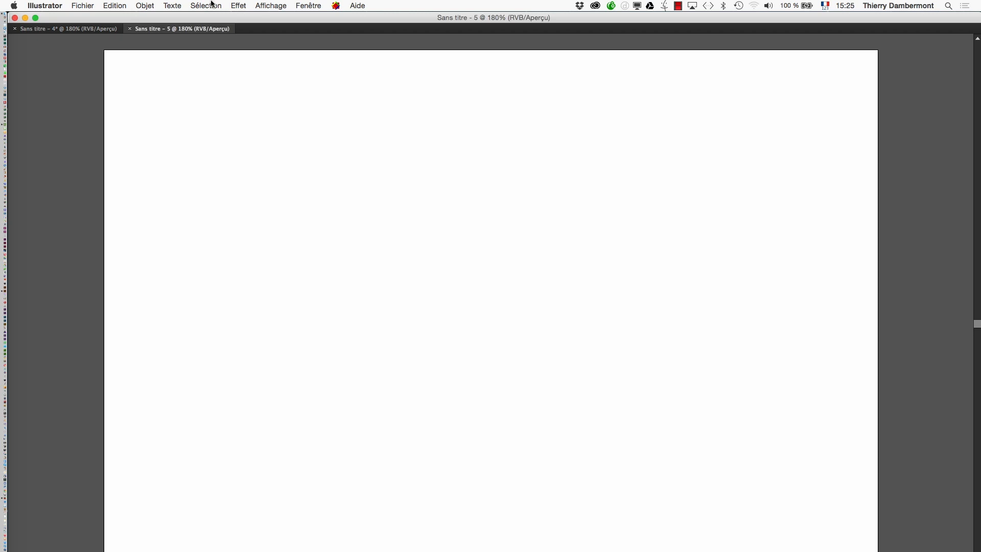
- Detach the new document into its own floating window and dock it back beside the shuttle document
left_click_drag(190, 28, 239, 50)
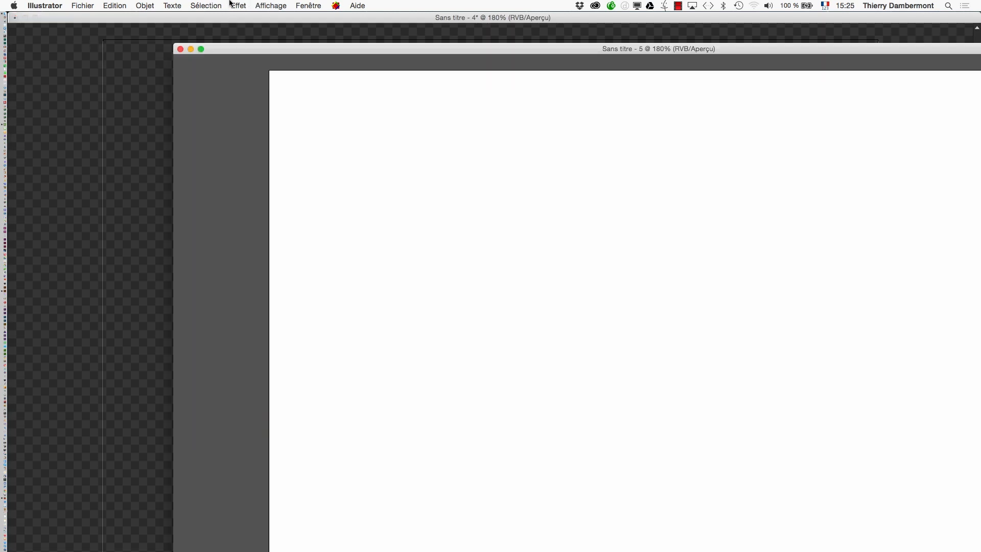
left_click(269, 5)
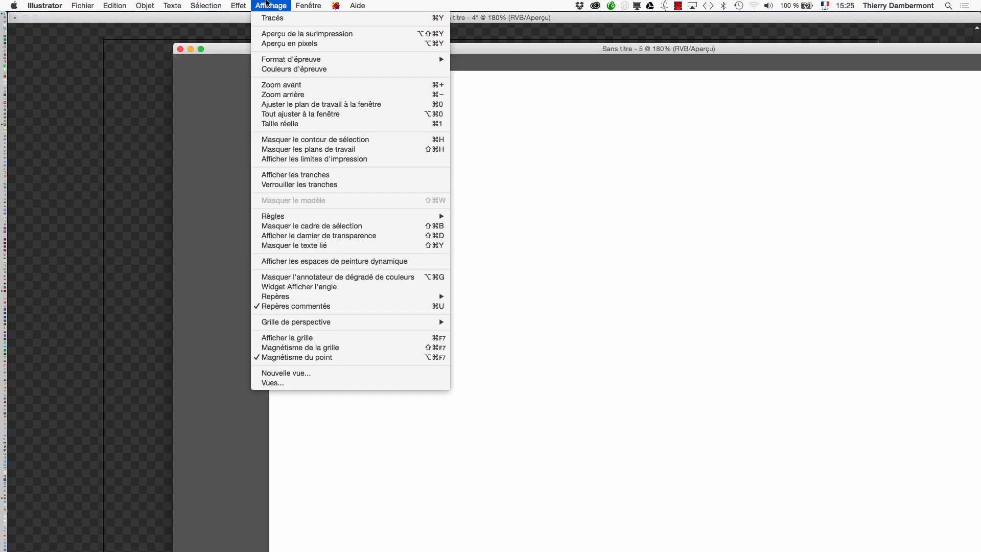
left_click(267, 5)
left_click_drag(280, 56, 147, 26)
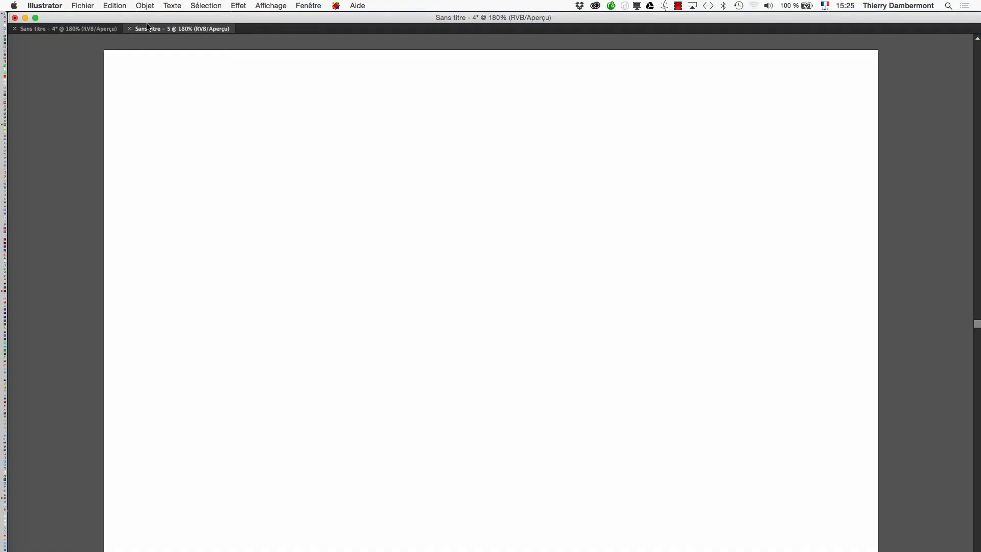
- Show the transparency grid in the new document and close that document
left_click(269, 5)
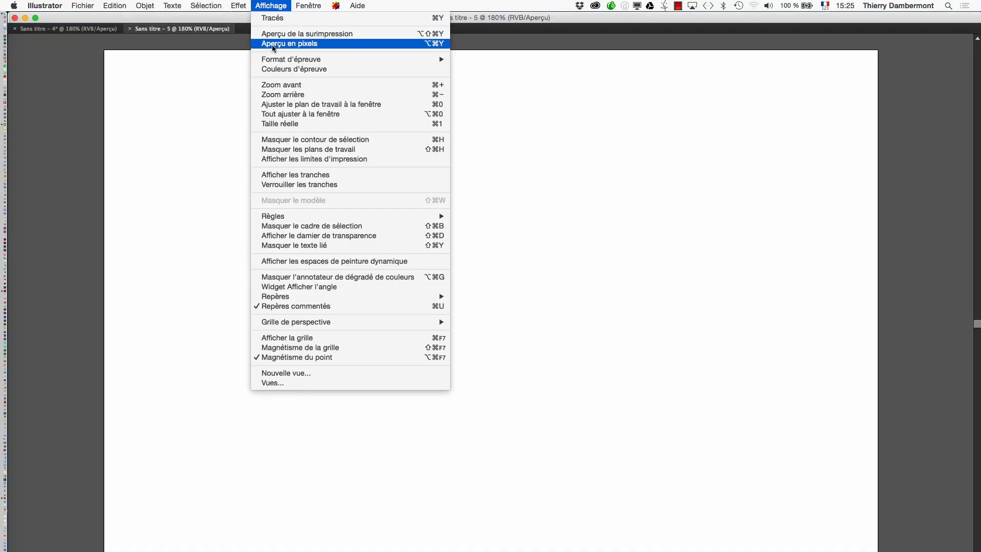
left_click(321, 235)
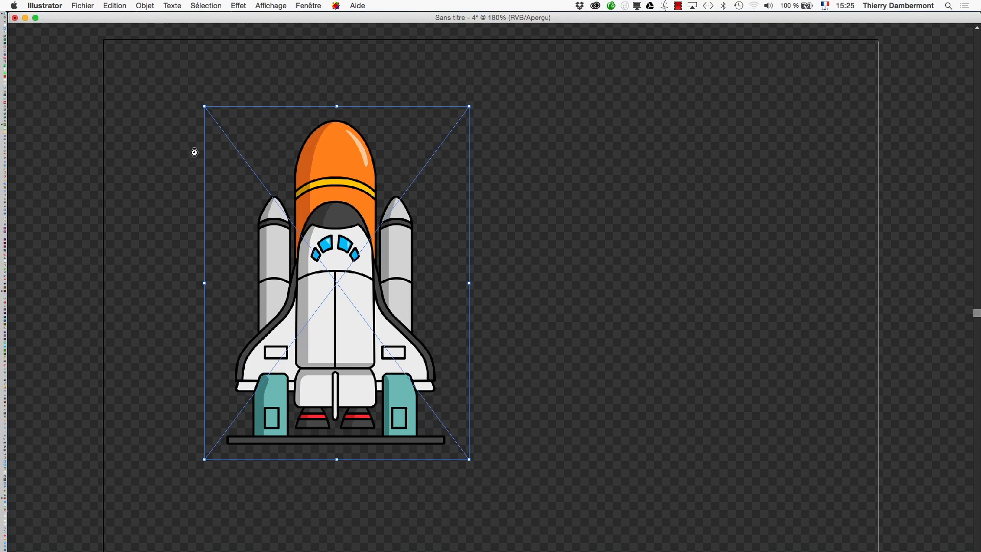
left_click(129, 29)
- Examine the profiles offered for a new document and cancel without creating one
left_click(82, 5)
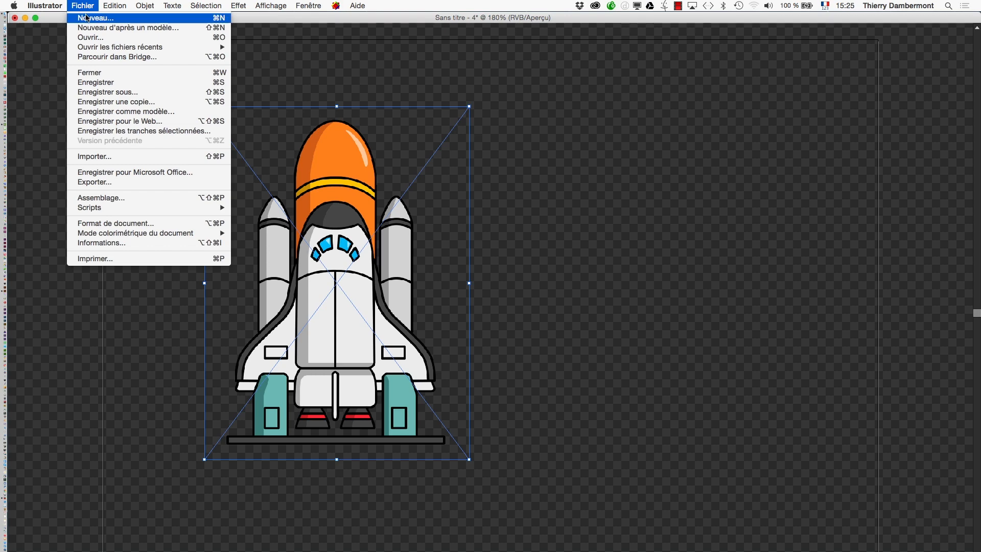
left_click(86, 17)
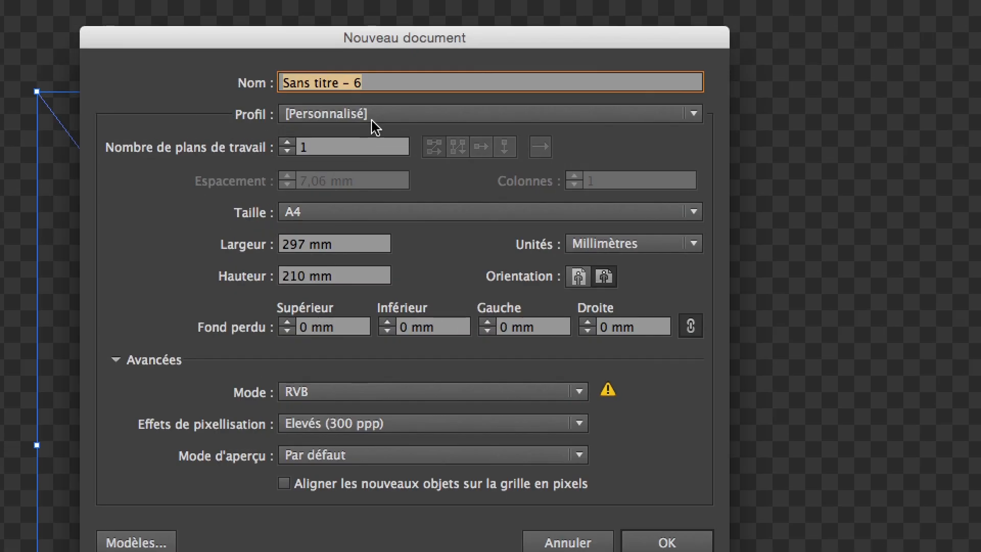
left_click(374, 119)
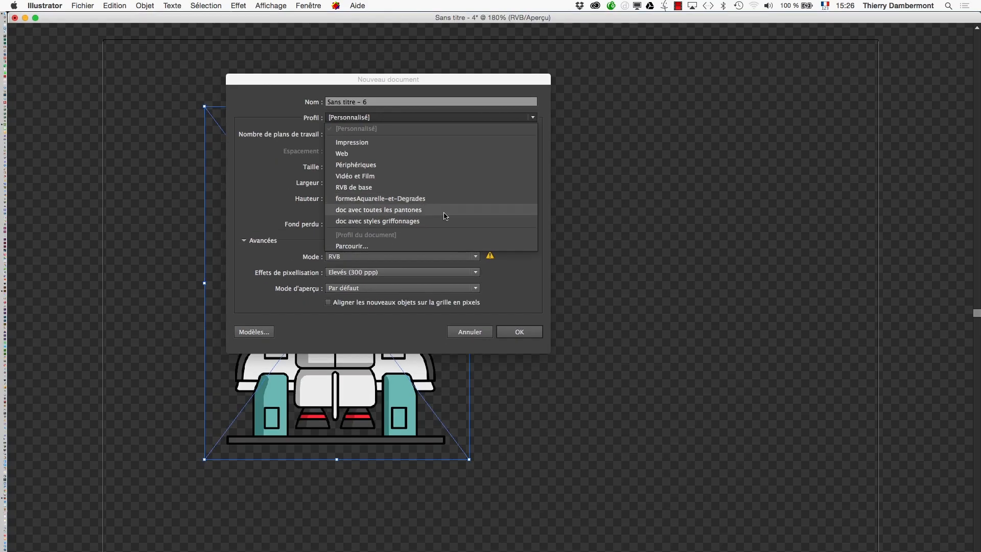
left_click(488, 337)
left_click(473, 333)
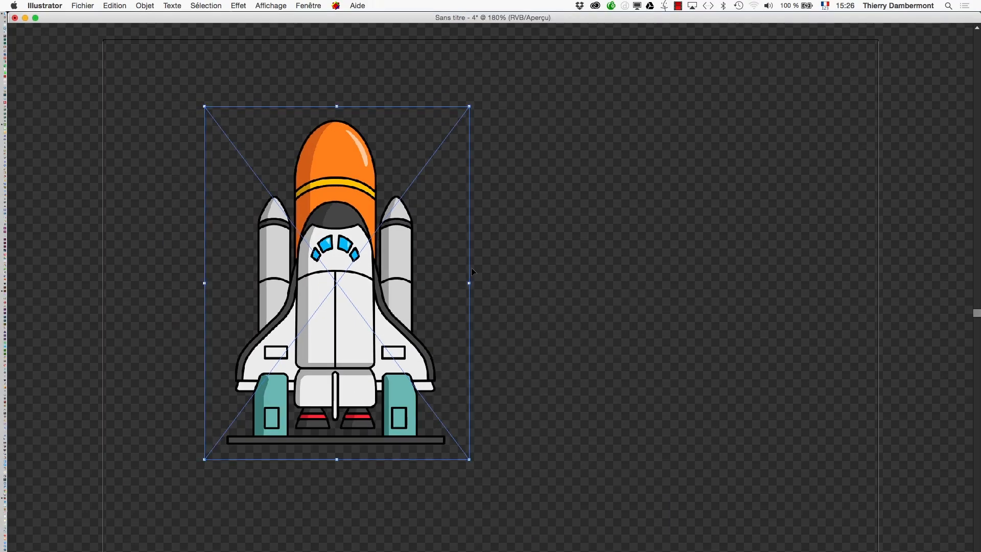
- Show the hidden panels with the Les indispensables workspace reset and the tools arranged in two columns
key("Tab")
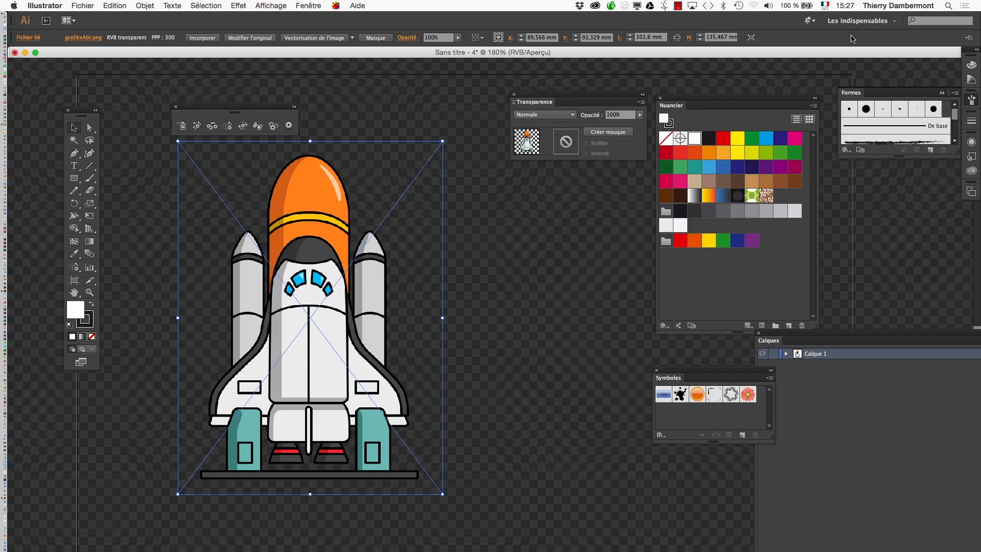
left_click(859, 20)
left_click(848, 120)
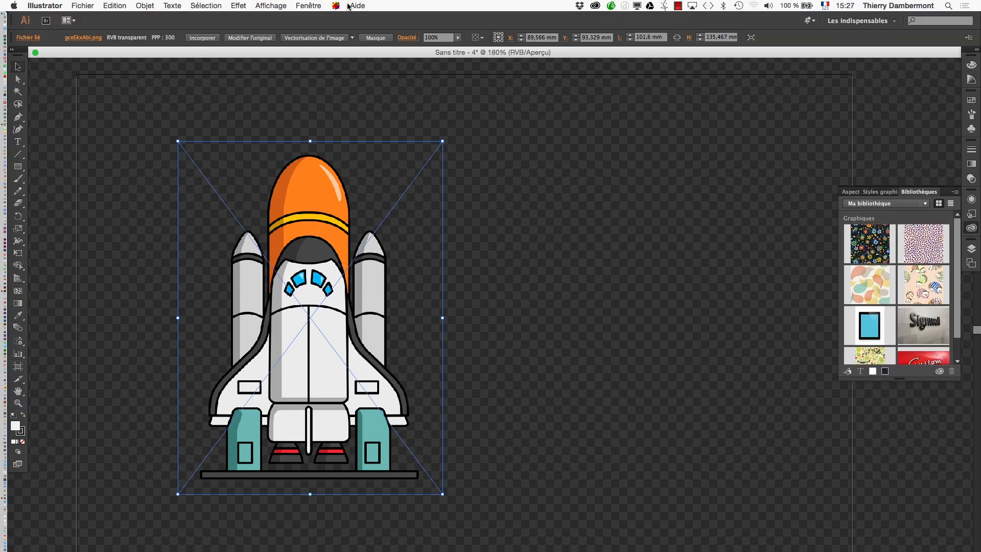
left_click(12, 50)
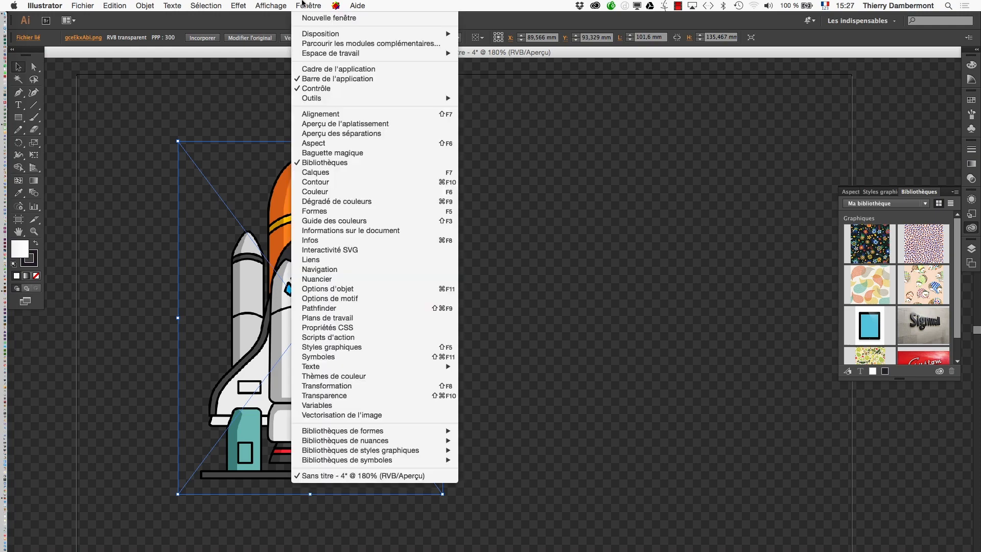
- Display the image trace settings beside the shuttle and enable the trace preview
left_click(325, 6)
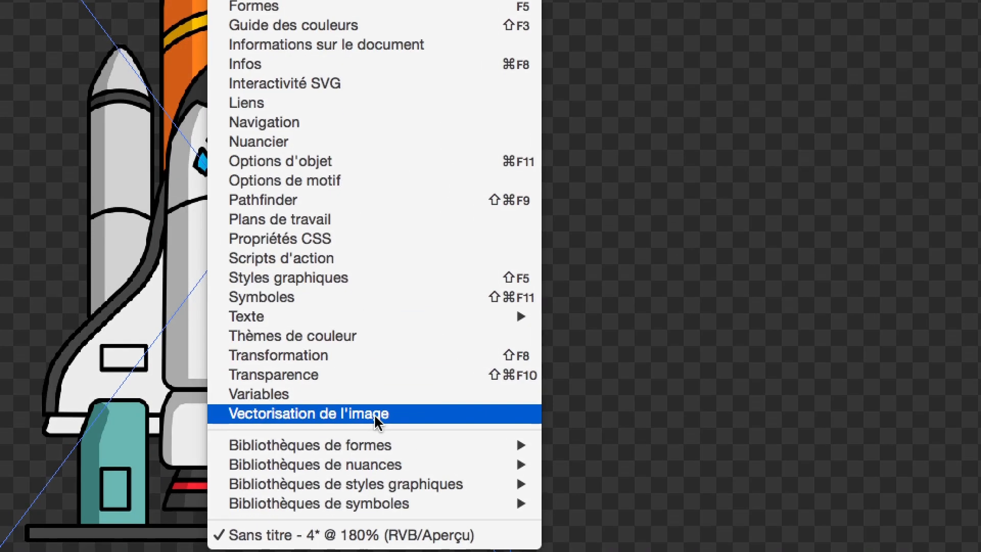
left_click(373, 416)
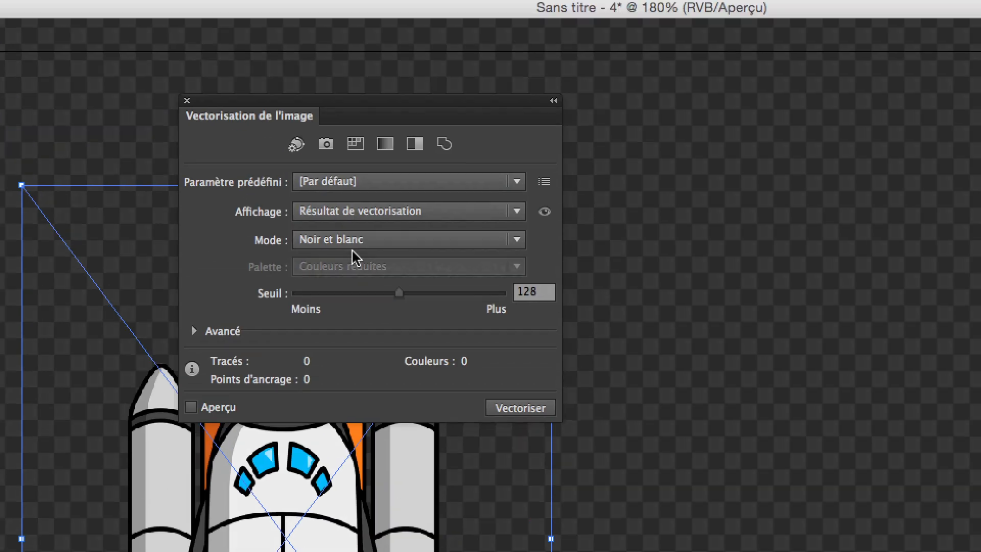
mouse_move(301, 101)
left_mouse_down()
mouse_move(875, 271)
mouse_move(797, 259)
left_mouse_up()
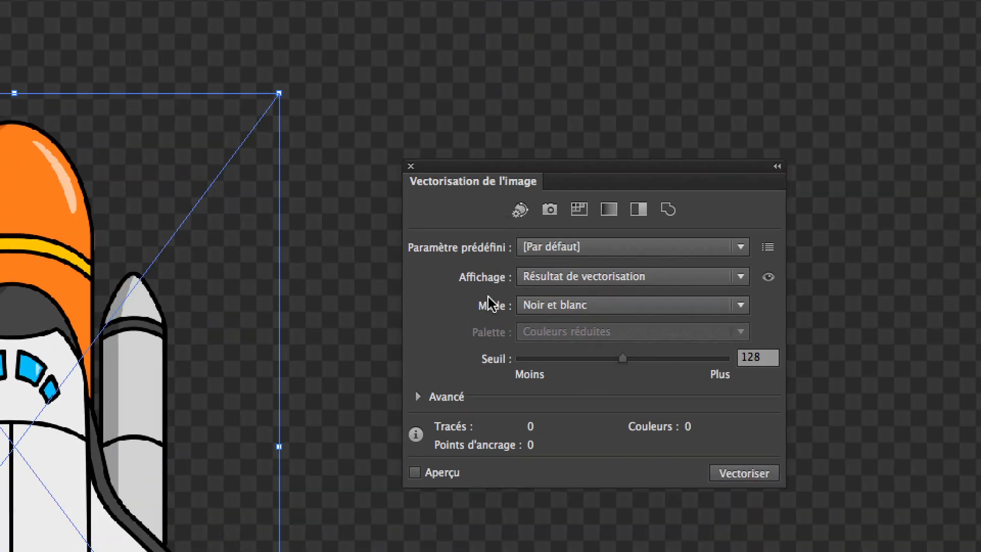
left_click(468, 357)
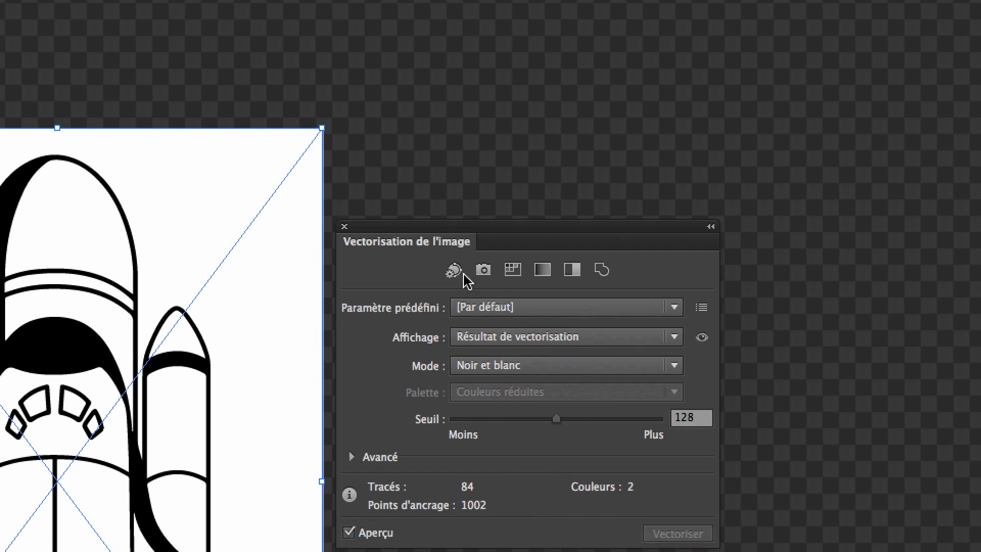
- Set the shuttle's image trace mode to Couleur and enable Ignorer le blanc in the advanced options
left_click(475, 364)
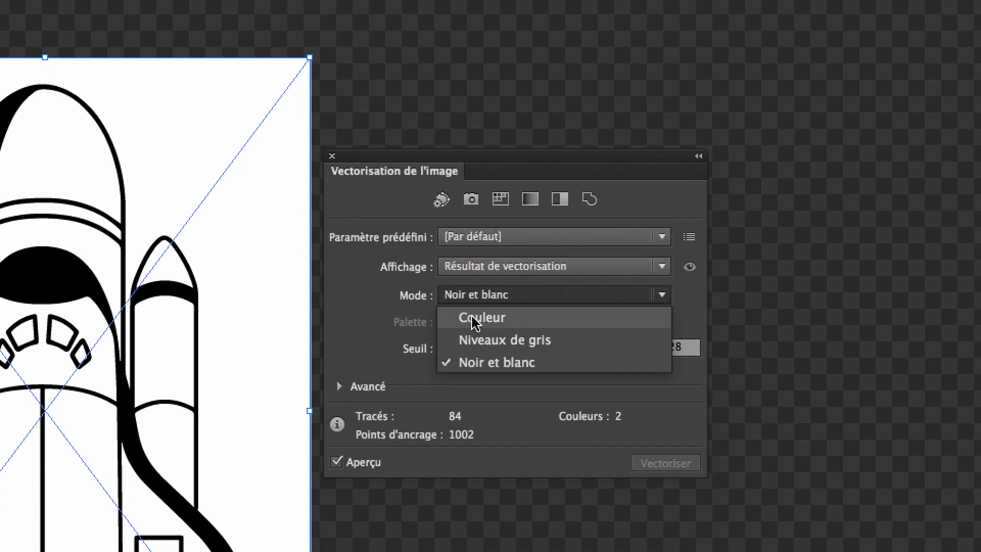
left_click(475, 323)
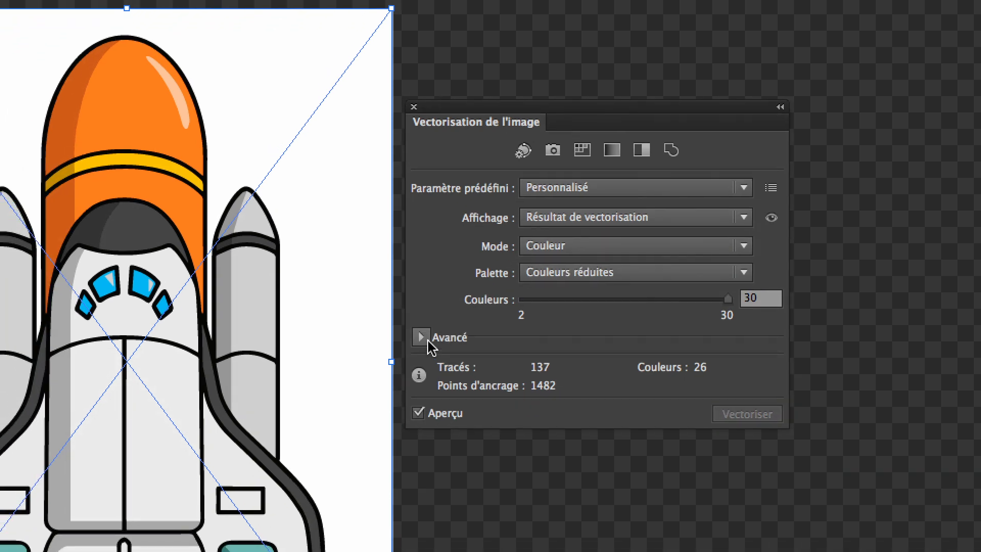
left_click(345, 395)
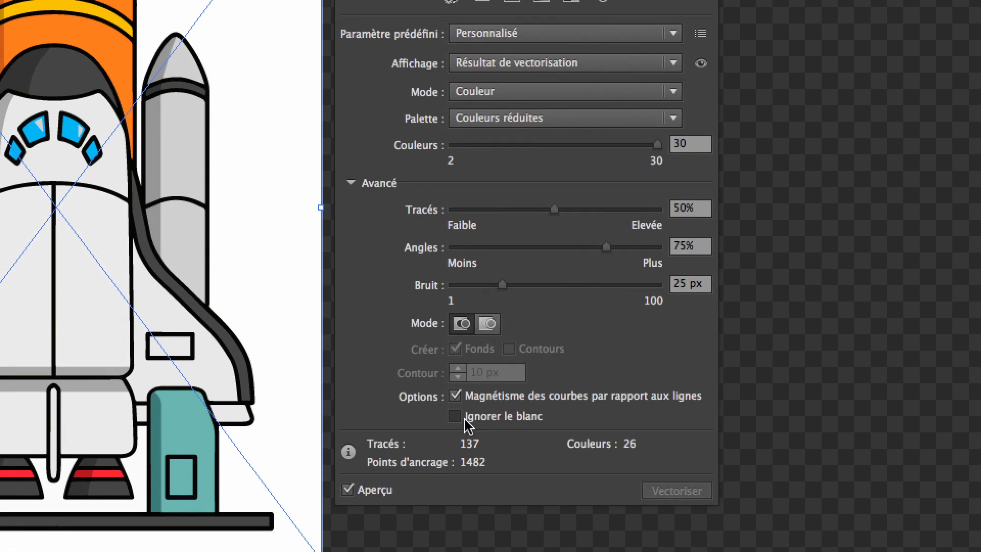
left_click(454, 415)
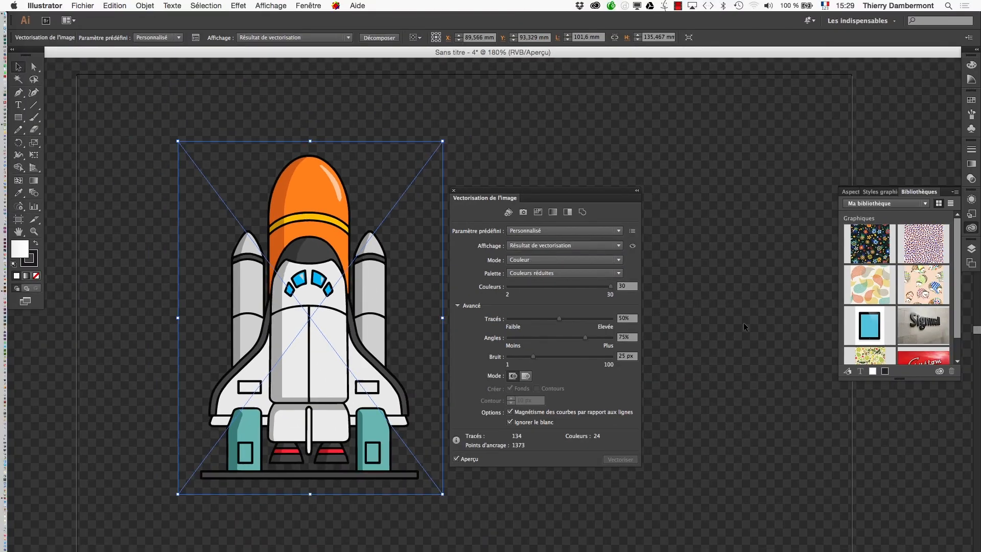
- Display the symbols collection, enlarge it and place it near the shuttle, with the trace settings moved out of the way
left_click(308, 6)
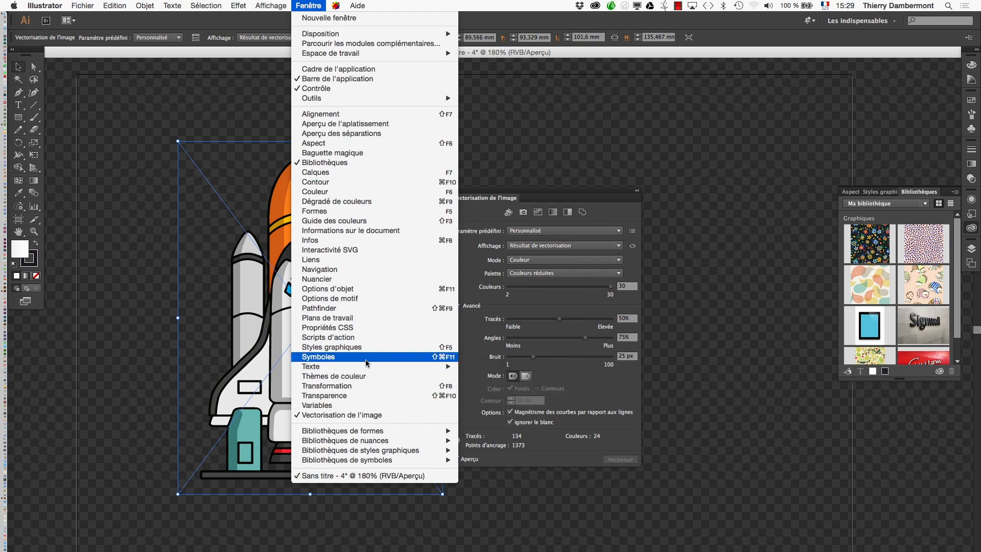
left_click(327, 356)
left_click_drag(924, 92, 636, 109)
left_click_drag(560, 195, 899, 257)
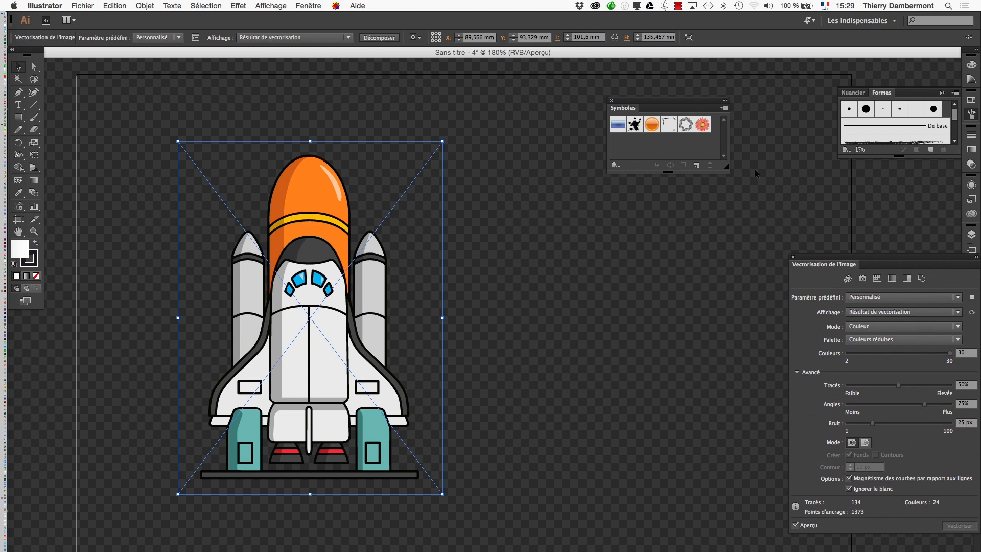
left_click_drag(723, 165, 738, 281)
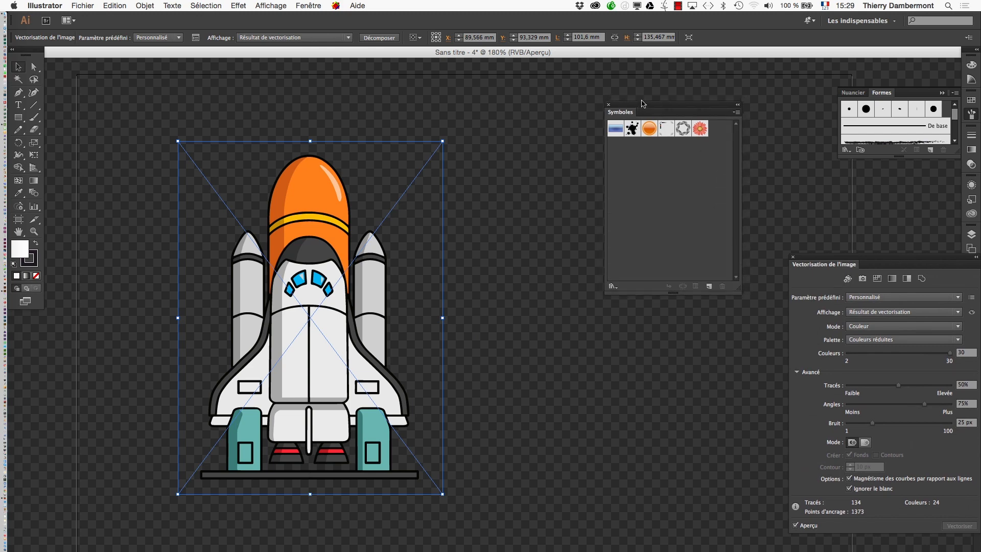
left_click_drag(654, 113, 532, 145)
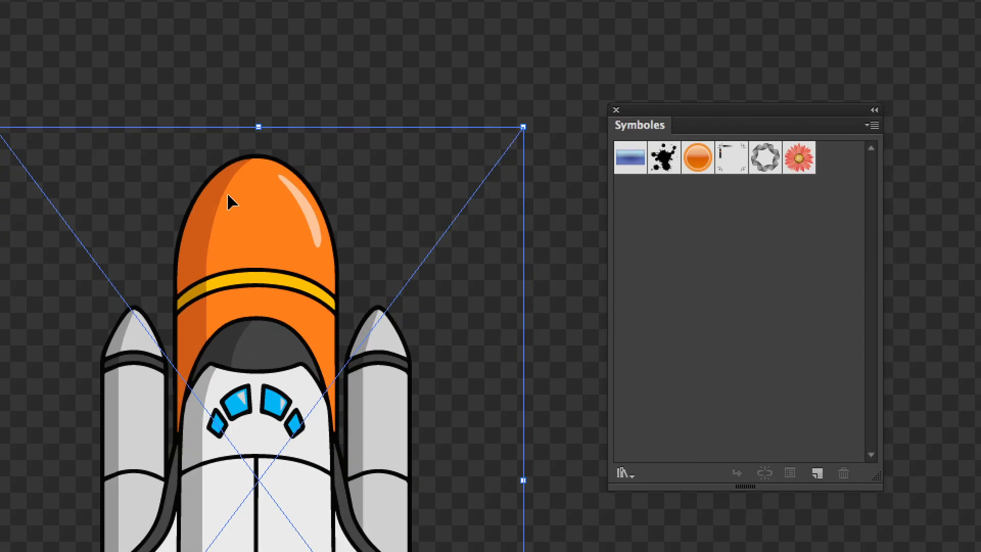
- Turn the traced shuttle into a new symbol named fusee, keeping the Séquence vidéo type
left_click_drag(229, 202, 818, 185)
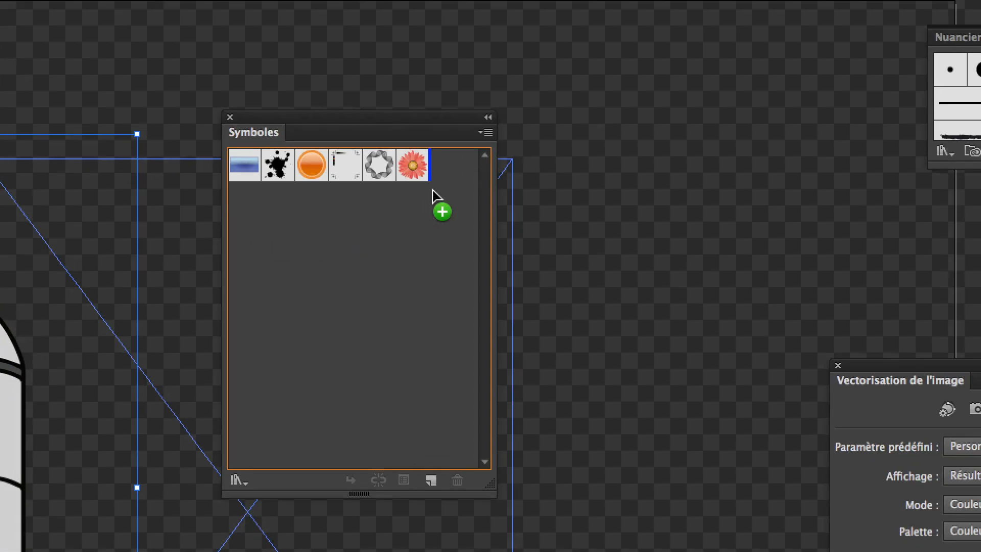
left_click_drag(432, 195, 436, 193)
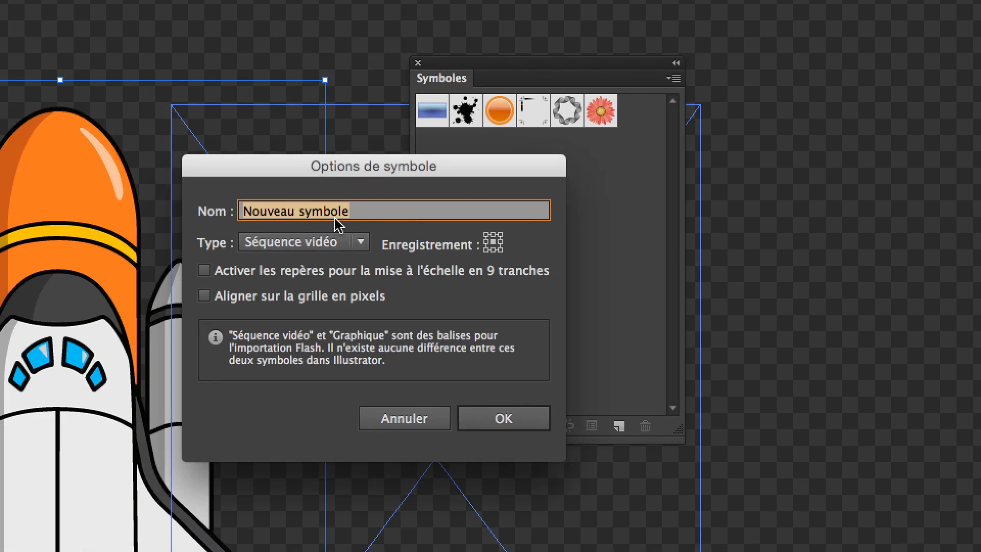
type("fusee")
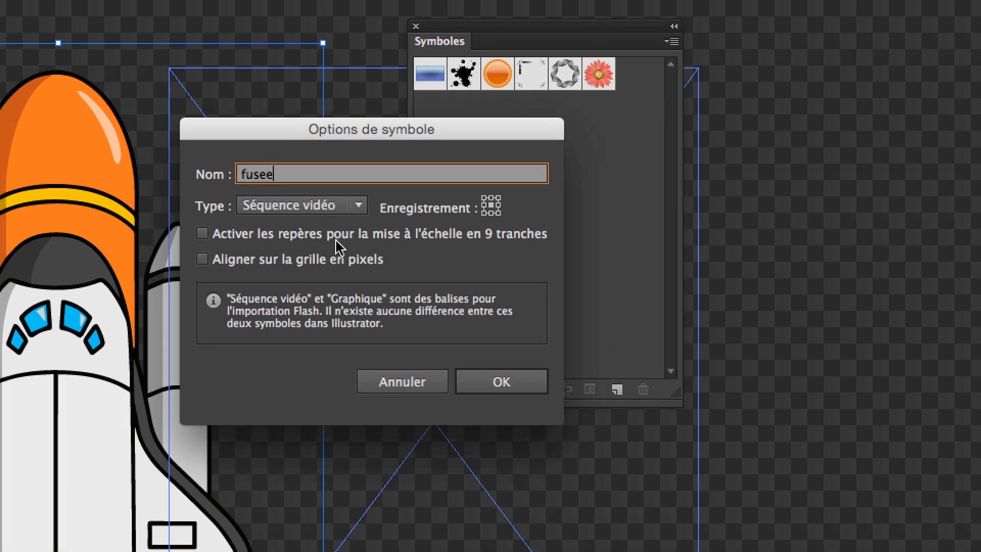
key("Return")
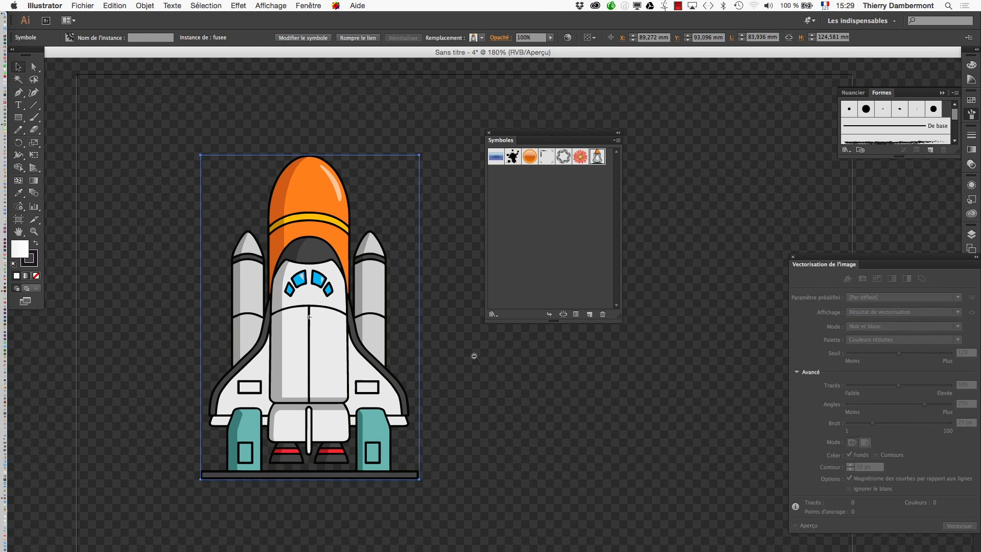
- Move the fusee symbol instance slightly down on the artboard and delete it
left_click(474, 356, "alt+super")
left_click(504, 371, "alt+super")
left_click_drag(485, 359, 360, 414)
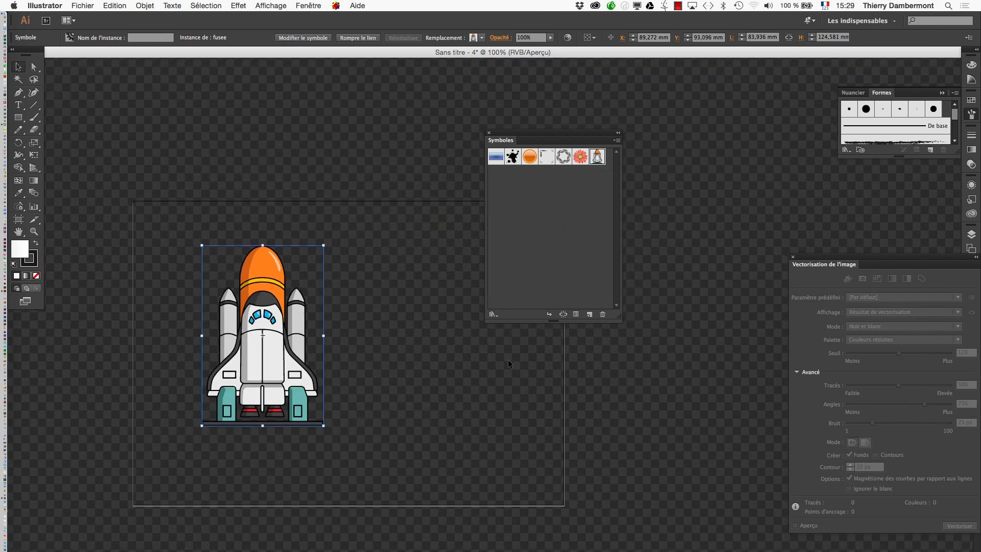
left_click_drag(286, 361, 265, 389)
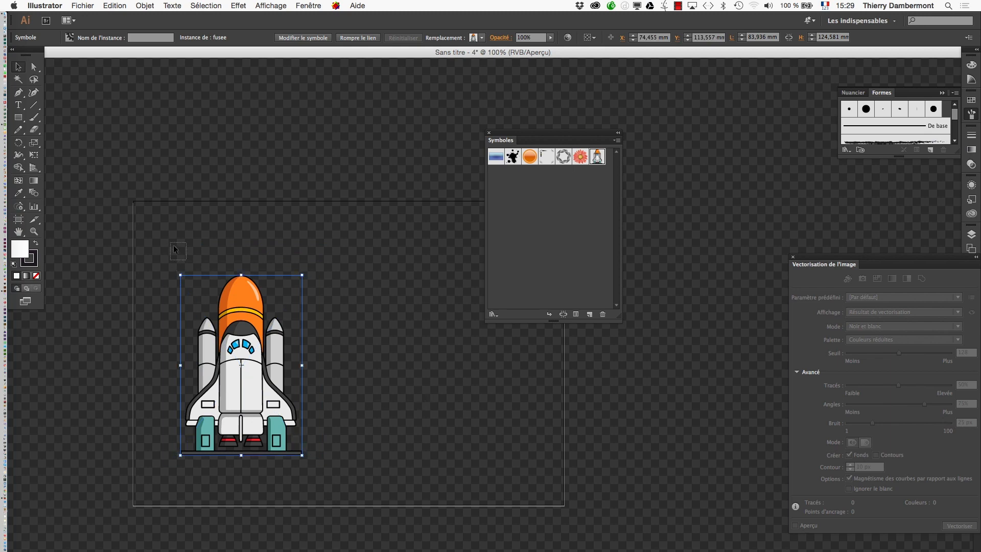
key("Delete")
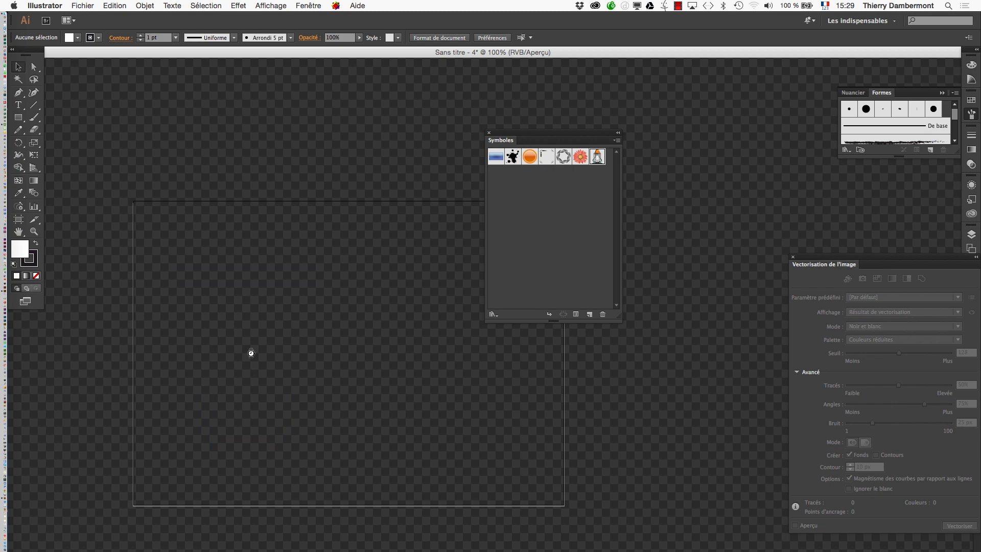
- Place an instance of the fusee symbol on the artboard and break its link to the symbol
left_click_drag(573, 139, 677, 144)
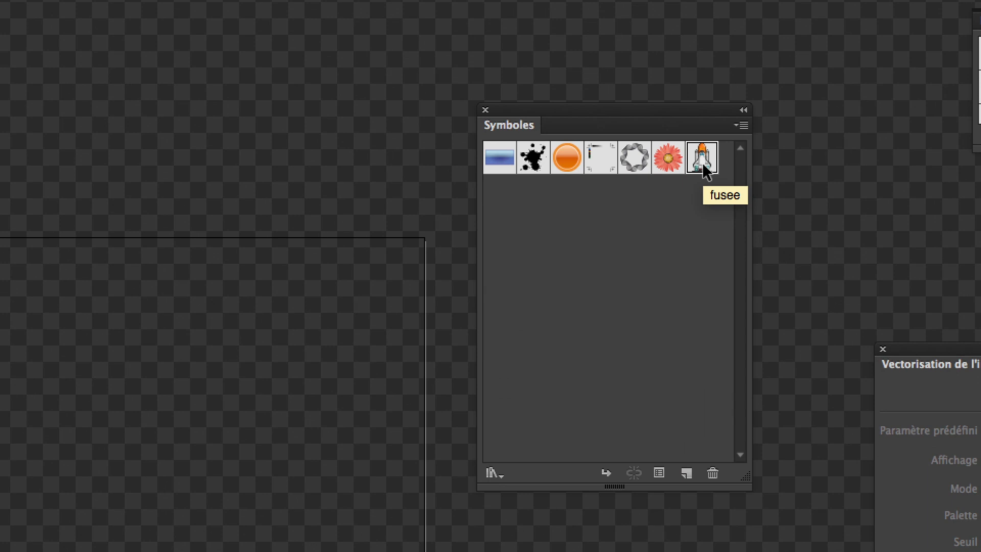
left_click_drag(702, 165, 438, 261)
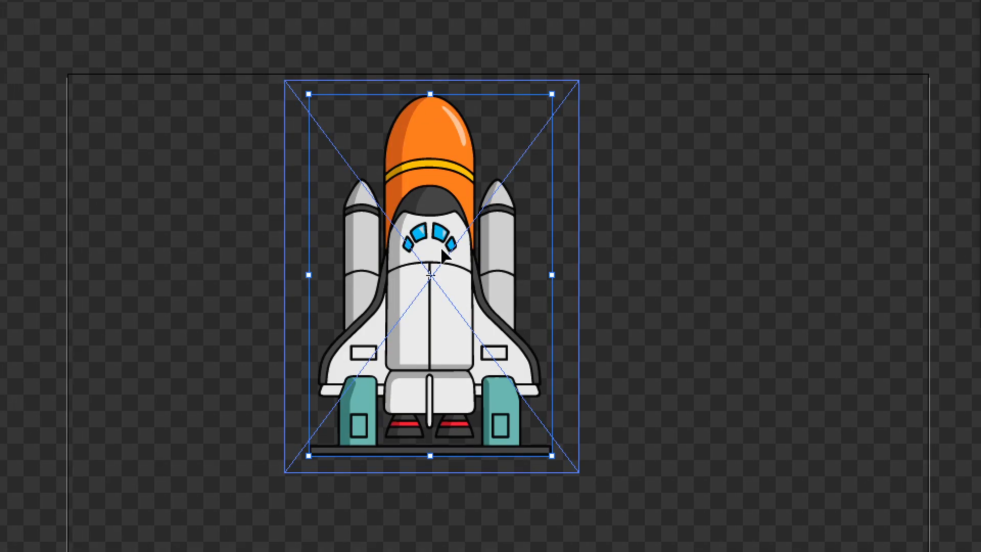
right_click(469, 254)
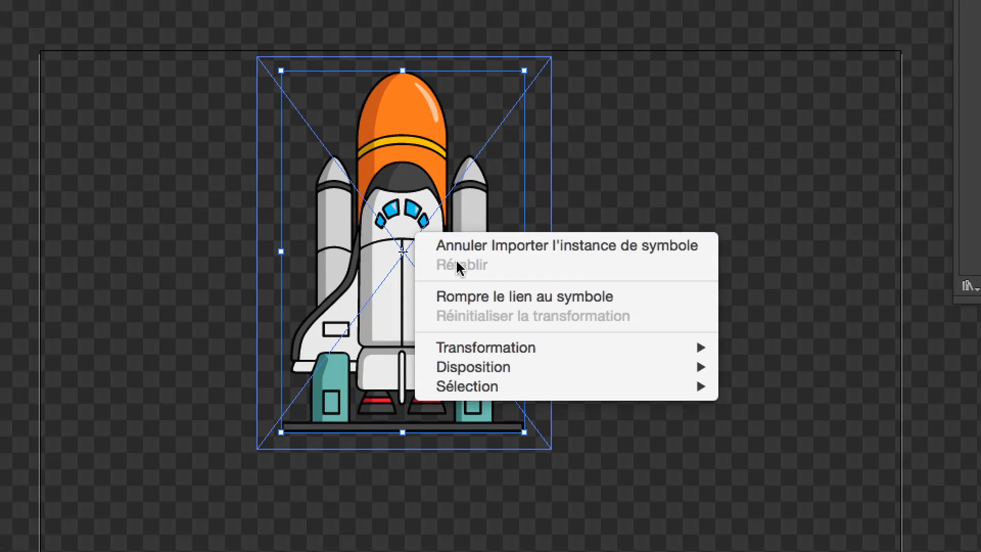
left_click(452, 312)
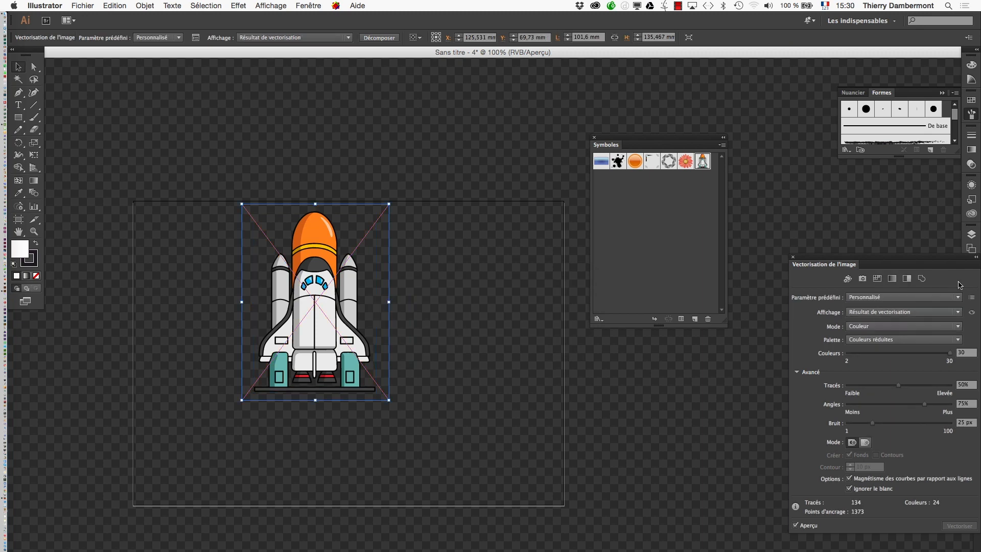
- Display the layer structure of Calque 1 with its fusee sublayer expanded, in an enlarged floating panel clear of the trace settings
left_click_drag(949, 262, 802, 348)
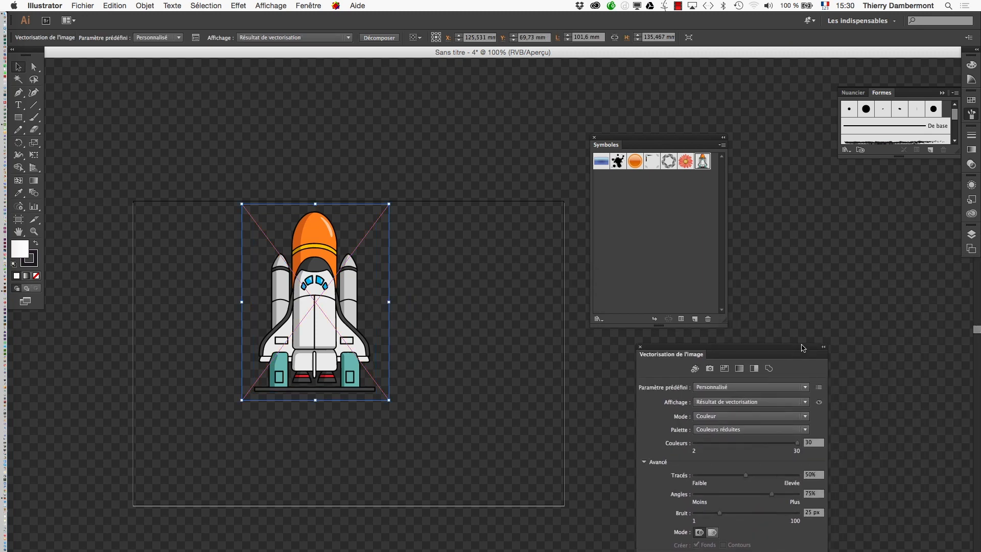
left_click(972, 236)
left_click(879, 251)
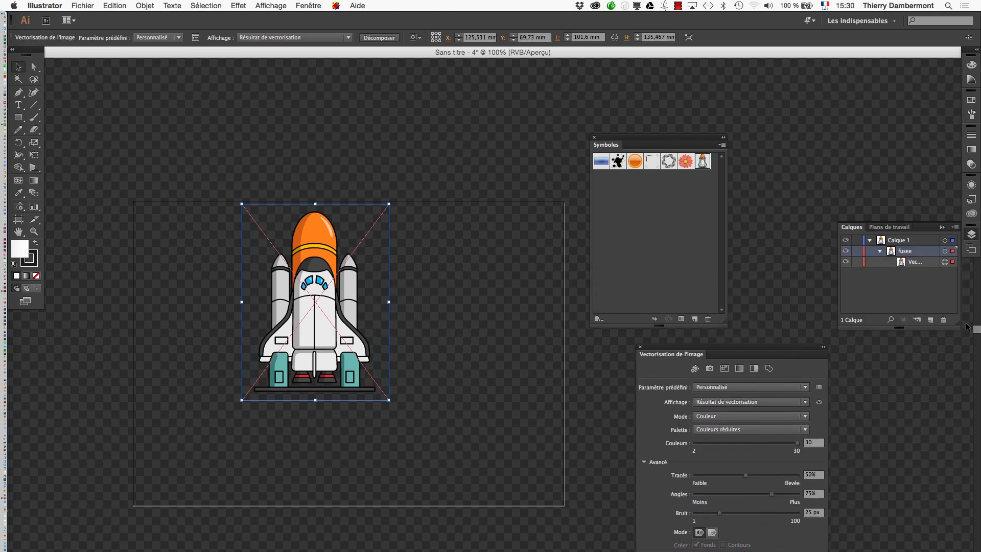
left_click_drag(851, 227, 757, 114)
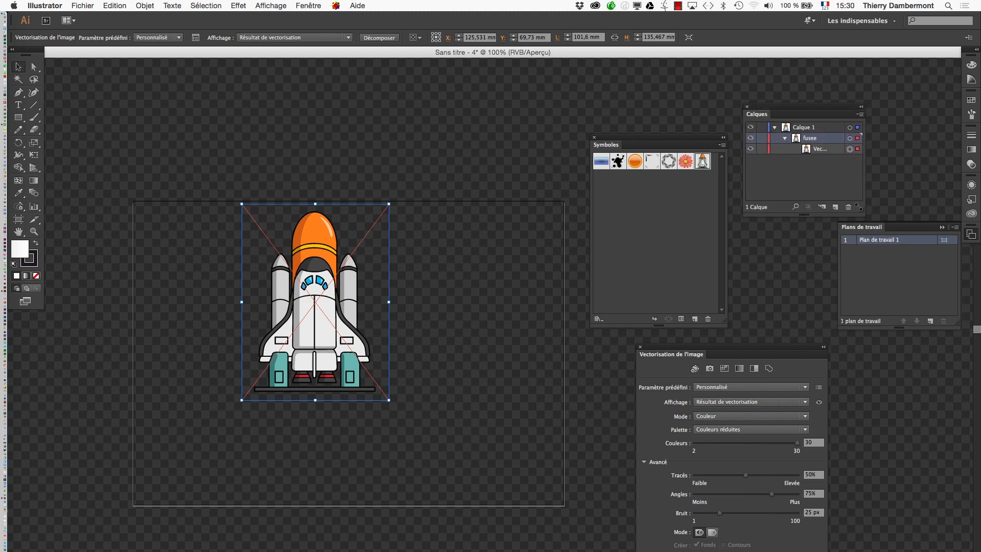
left_click_drag(859, 208, 950, 306)
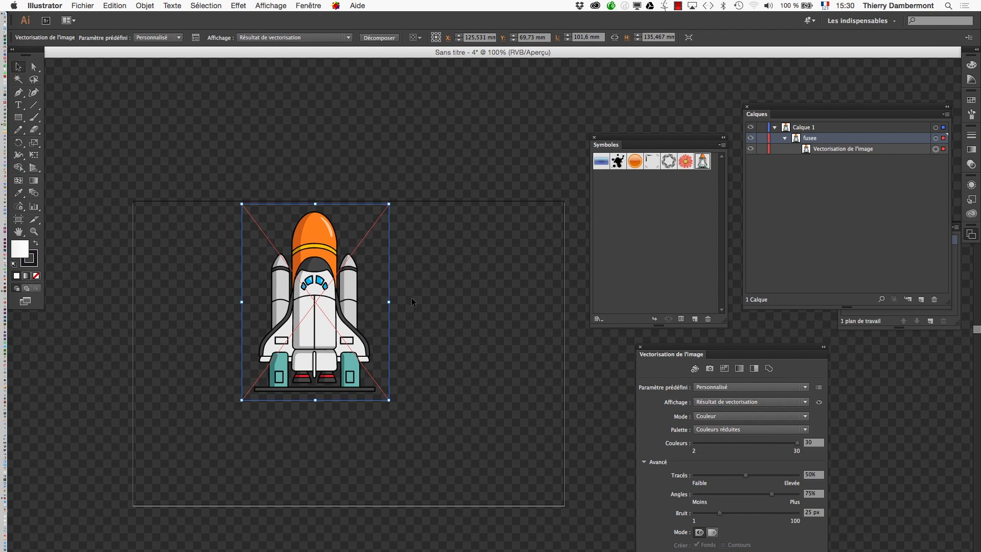
- Delete the unlinked traced shuttle and place a fresh instance of the fusee symbol on the artboard
key("Delete")
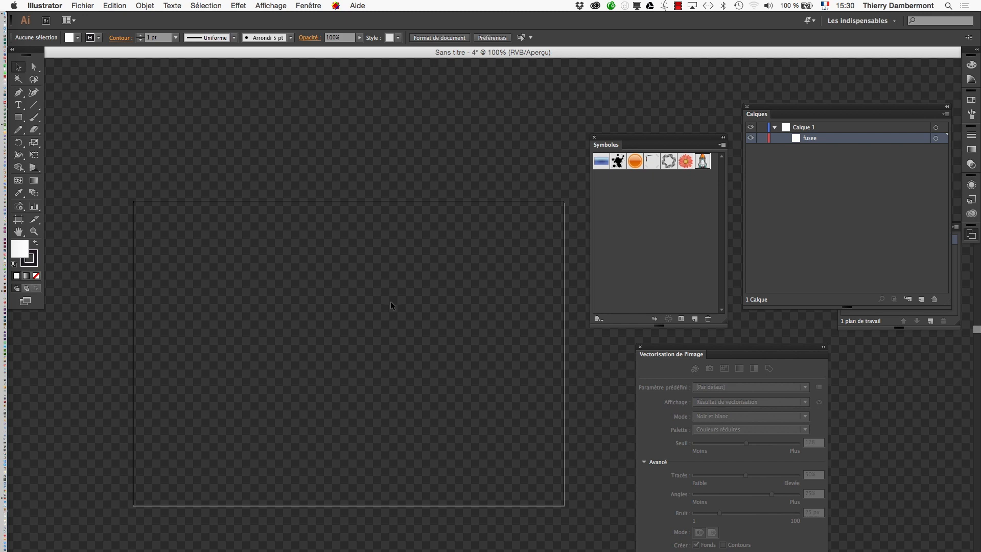
left_click_drag(646, 138, 525, 111)
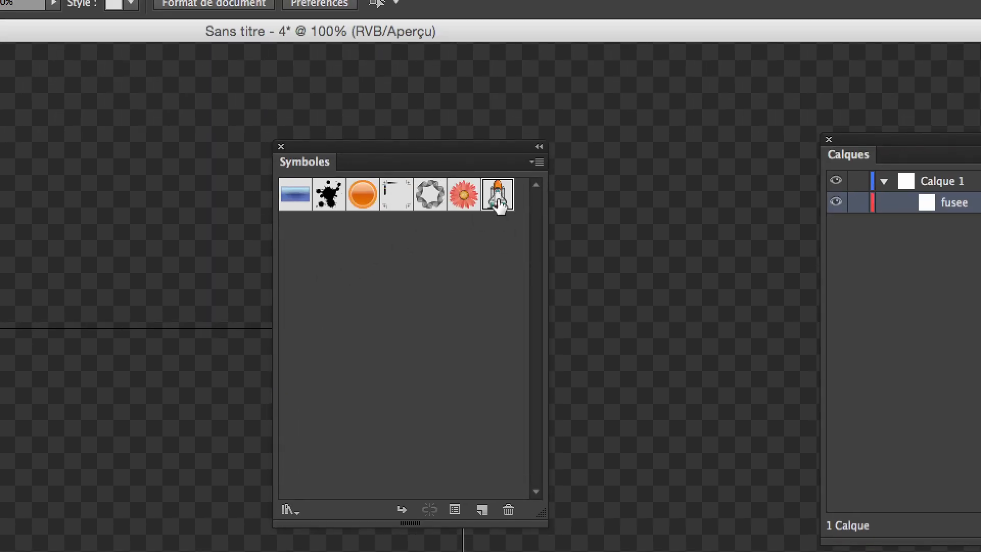
left_click_drag(498, 204, 0, 551)
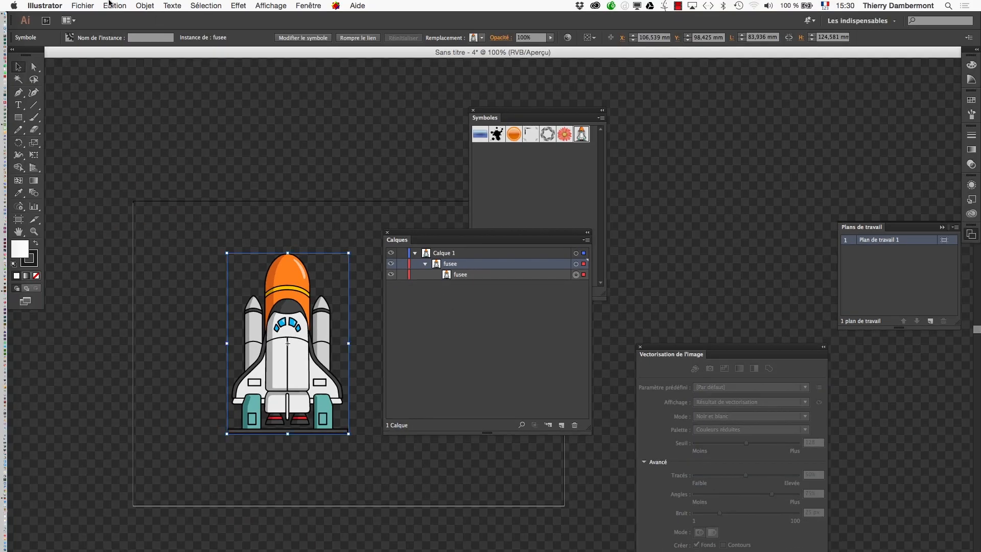
- Save the document as fusee-neuf-tranches.ai in the AI spec jour 2 folder in Adobe Illustrator format
left_click(82, 5)
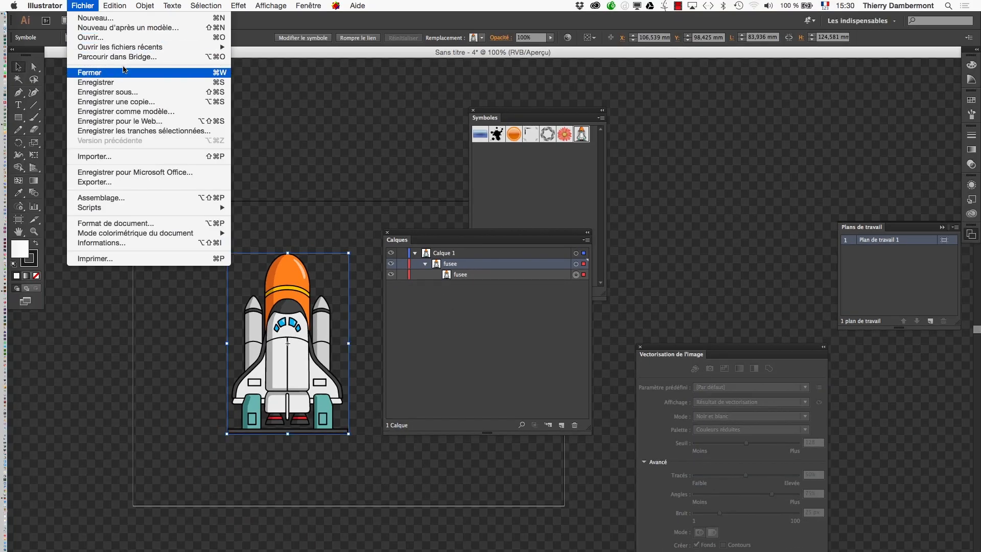
left_click(125, 93)
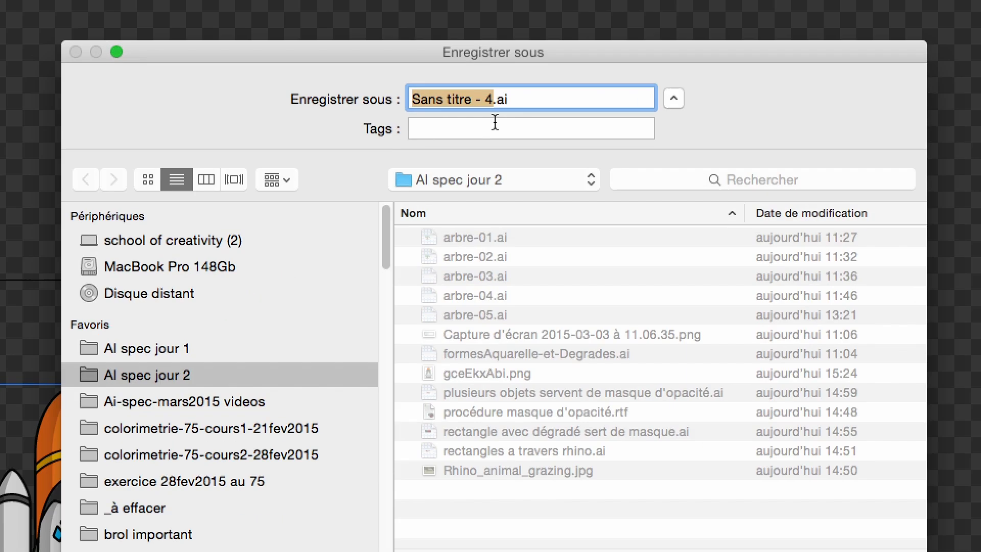
type("fus")
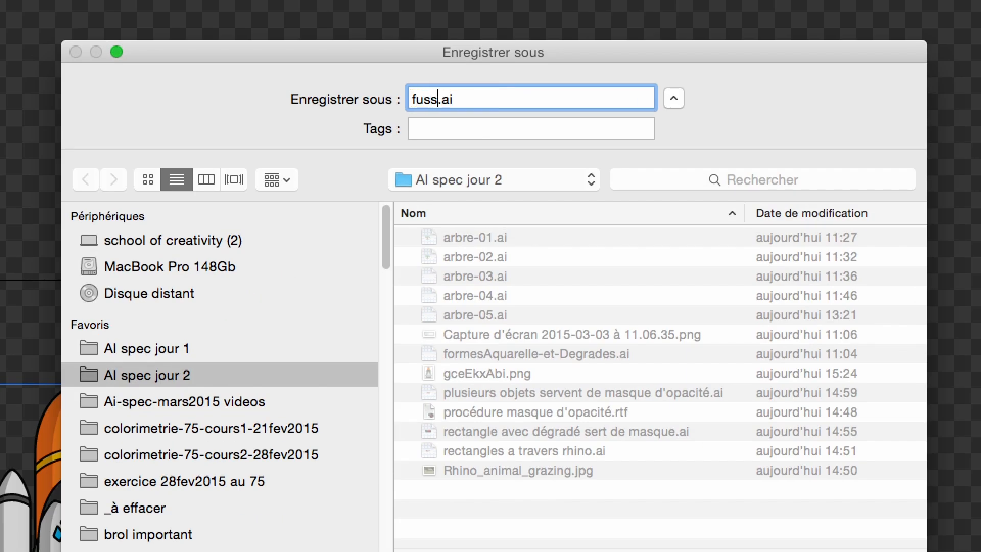
type("ee-neuf")
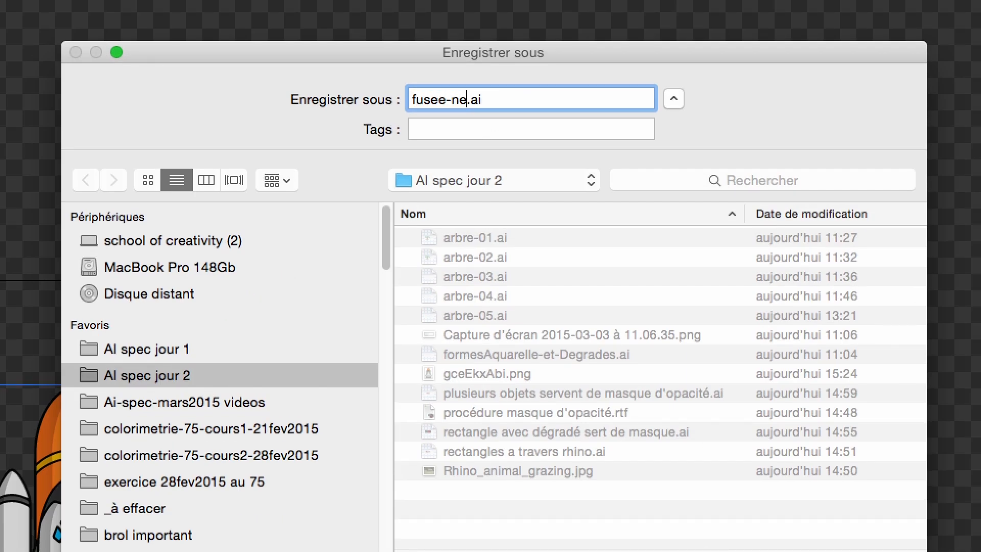
type("-tranches")
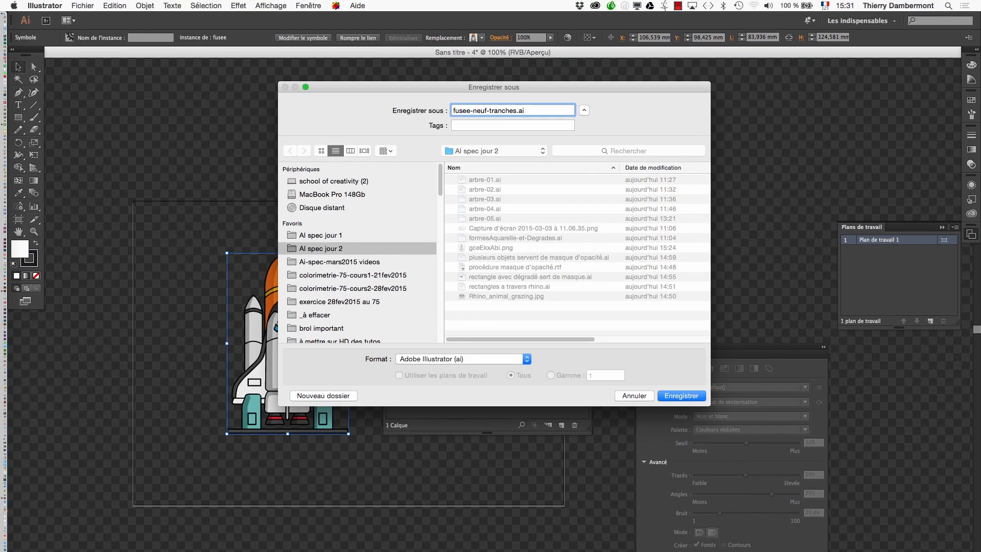
key("Return")
key("Return")
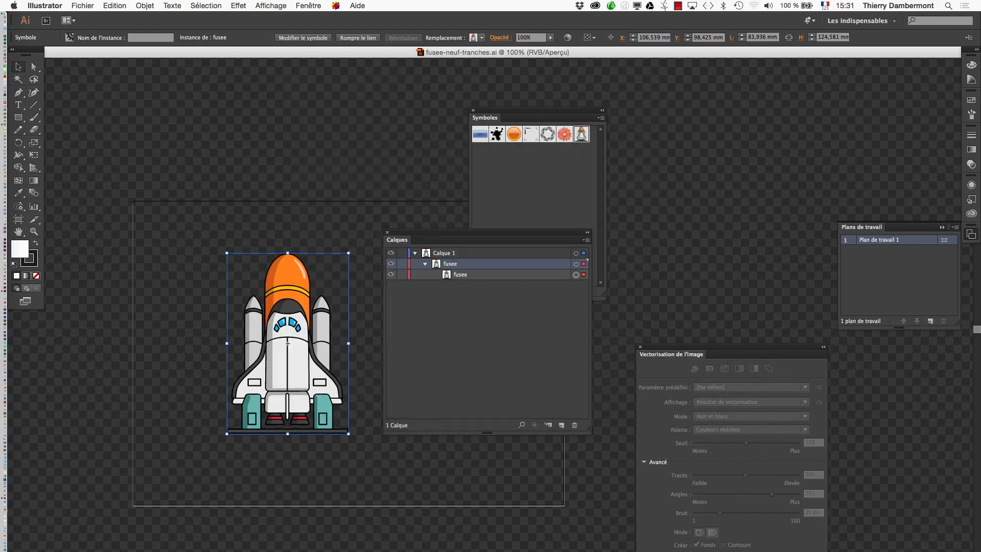
- Separate the layers and symbols panels and isolate the selected shuttle group
left_click_drag(397, 240, 418, 232)
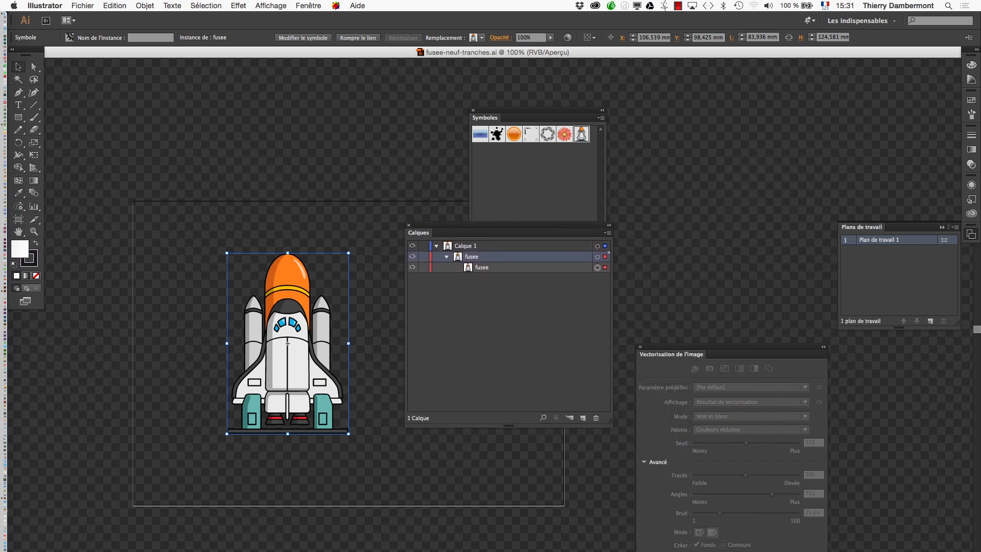
left_click_drag(537, 110, 746, 94)
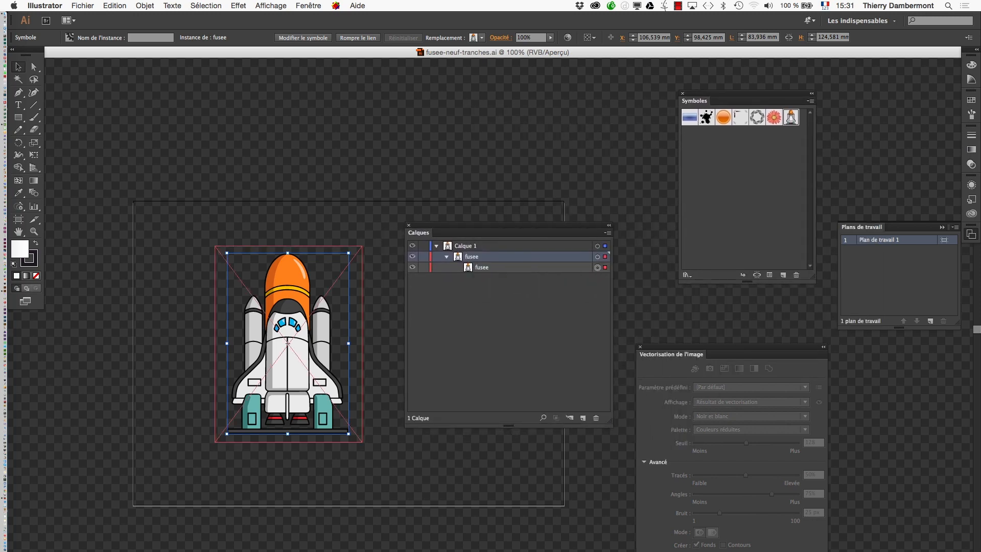
key("super+shift+a")
left_click(287, 344)
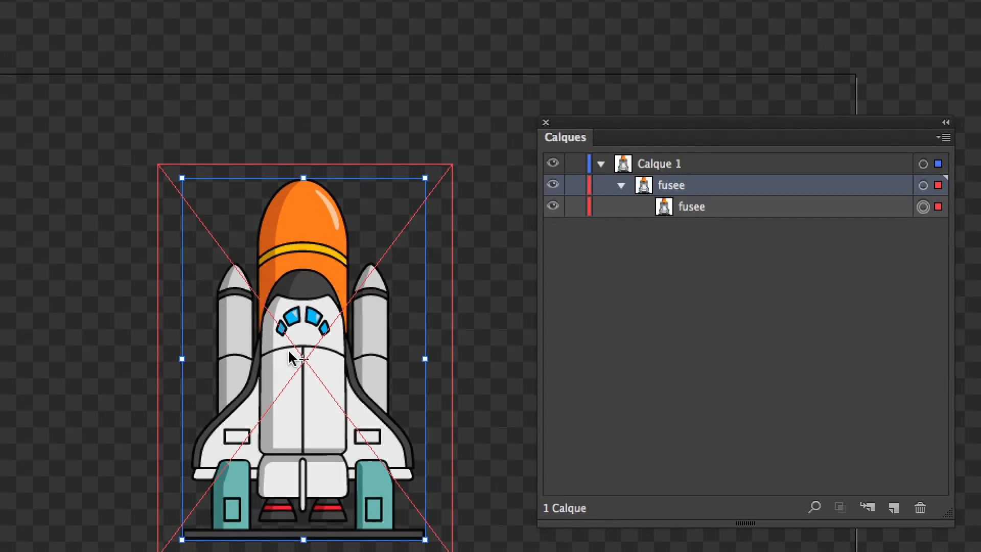
right_click(283, 341)
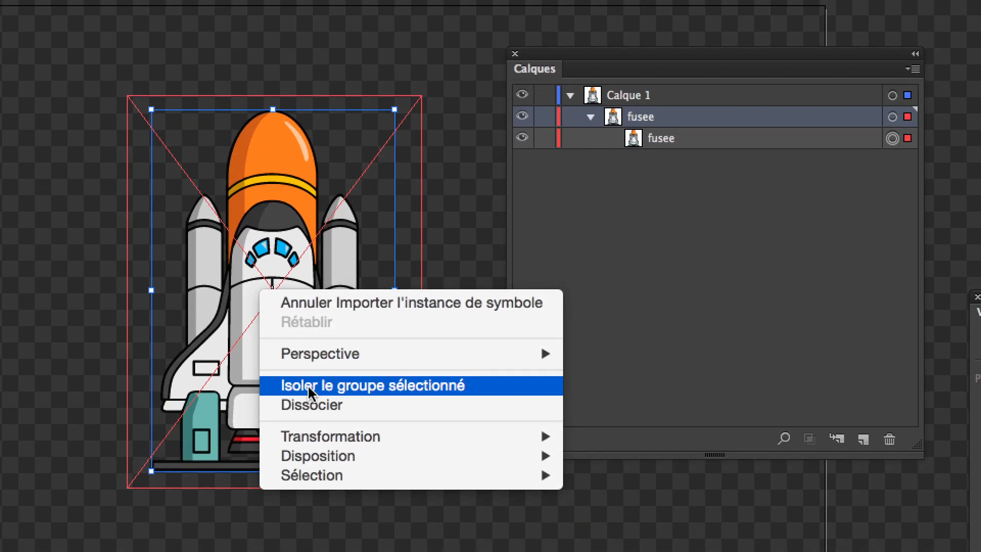
left_click(309, 391)
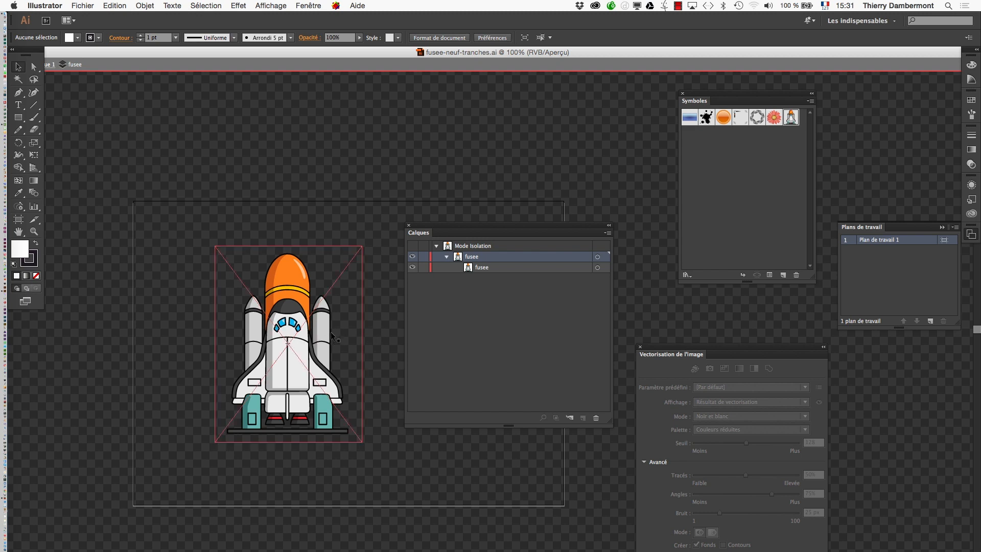
- Shift the document window to uncover the isolation path and exit isolation mode back to the full document
left_click_drag(171, 57, 213, 51)
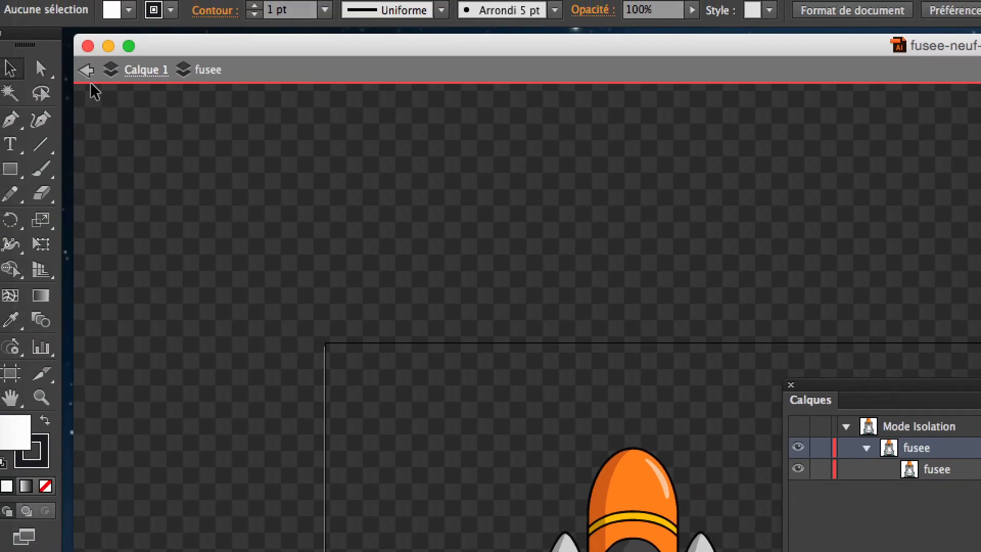
left_click(87, 71)
left_click(87, 72)
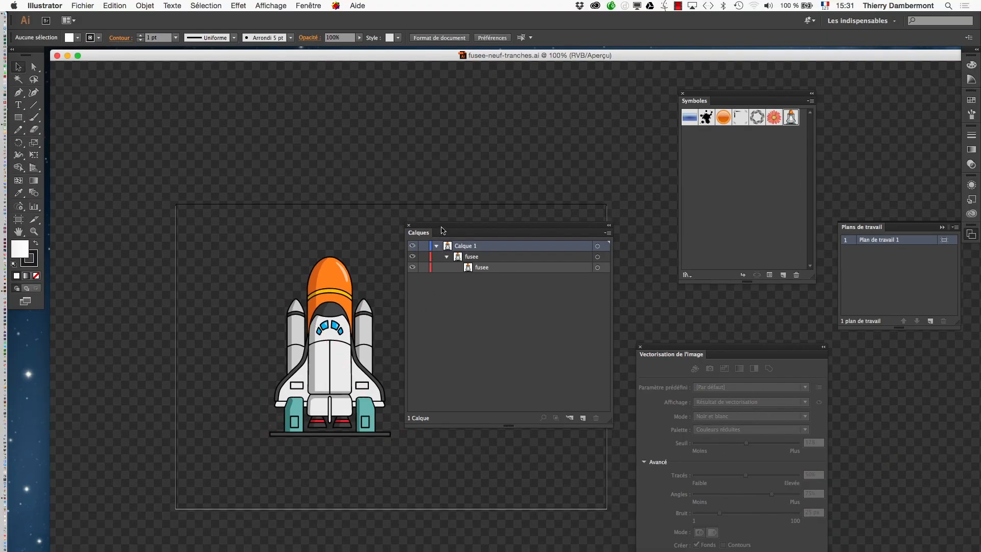
- Arrange the layers and symbols panels around the shuttle and open the symbol options for fusee
left_click_drag(442, 230, 478, 147)
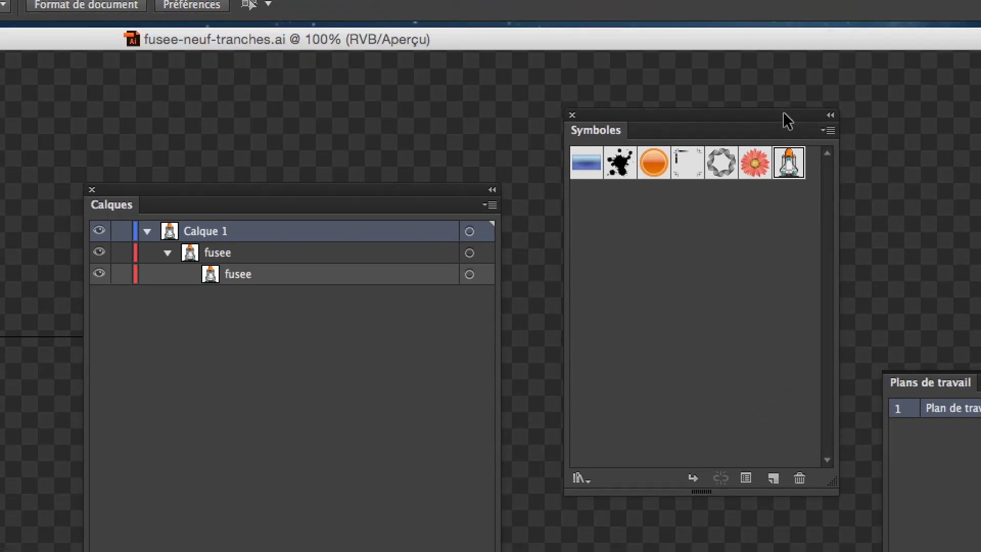
left_click_drag(787, 120, 397, 125)
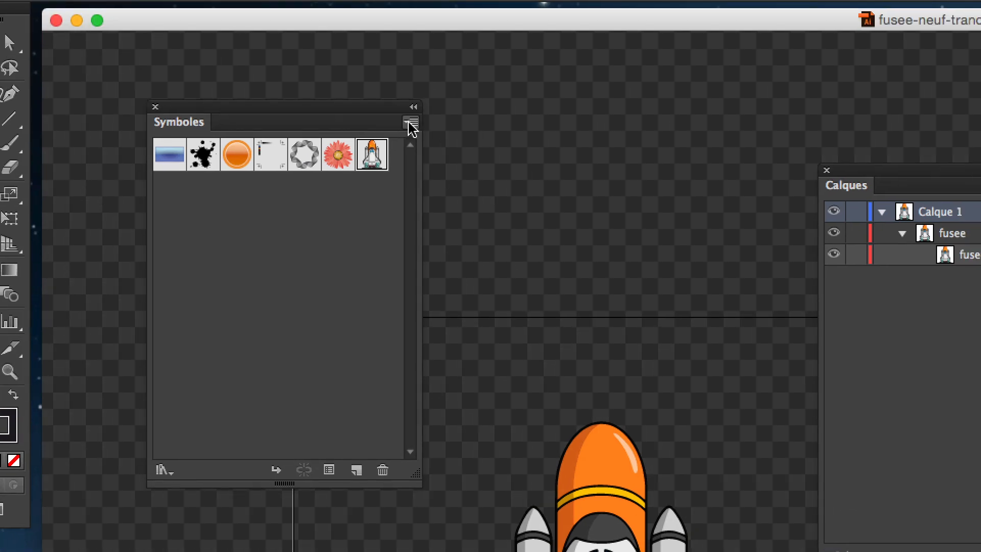
left_click(434, 93)
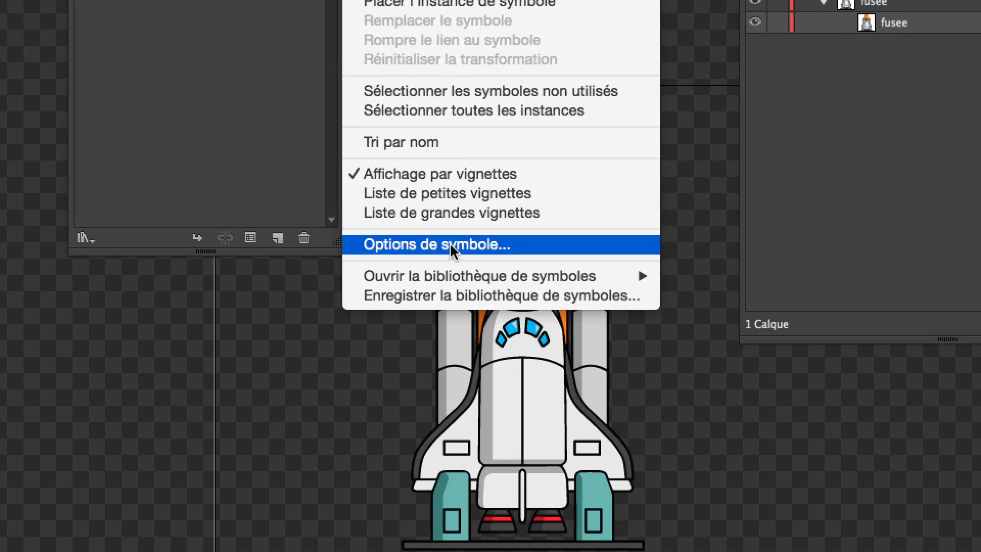
left_click(452, 245)
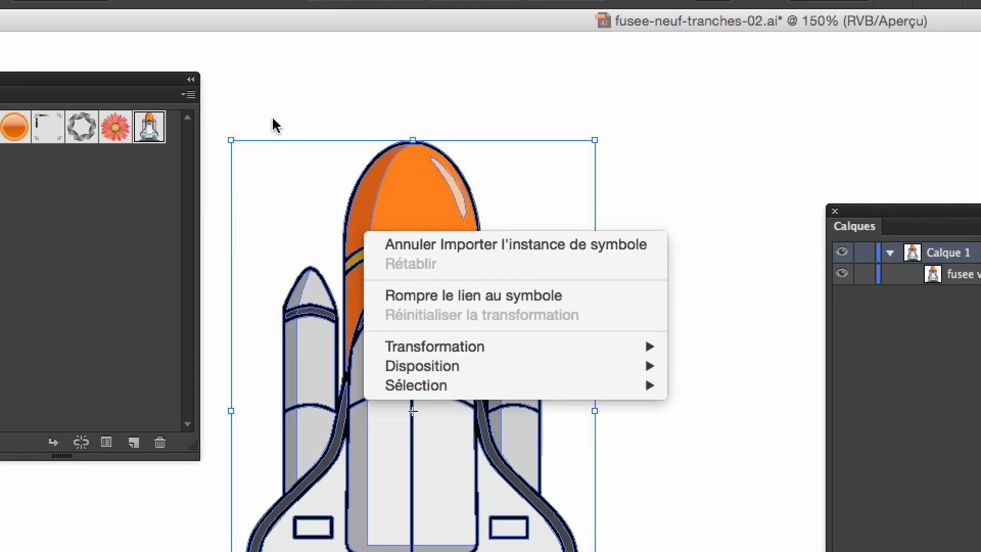
- Examine the commands available for the fusee vs2 symbol instance, including Rompre le lien au symbole, and leave it deselected
key("Escape")
left_click(274, 125)
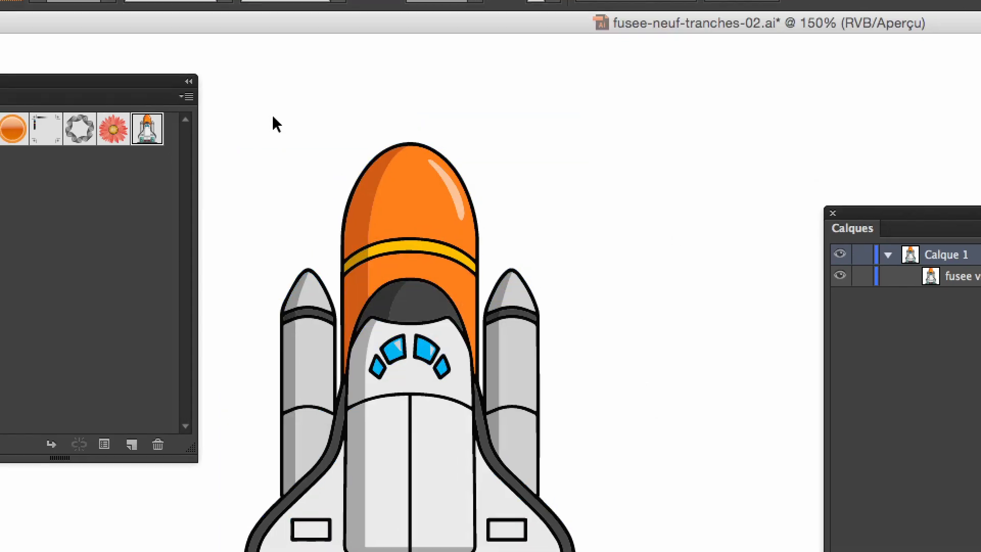
right_click(304, 155)
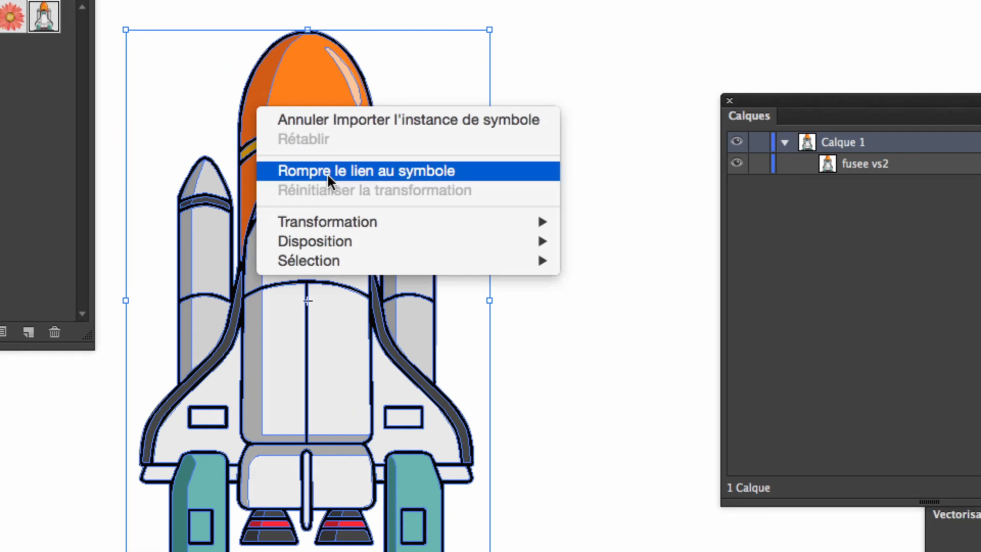
left_click(291, 113)
left_click(281, 118)
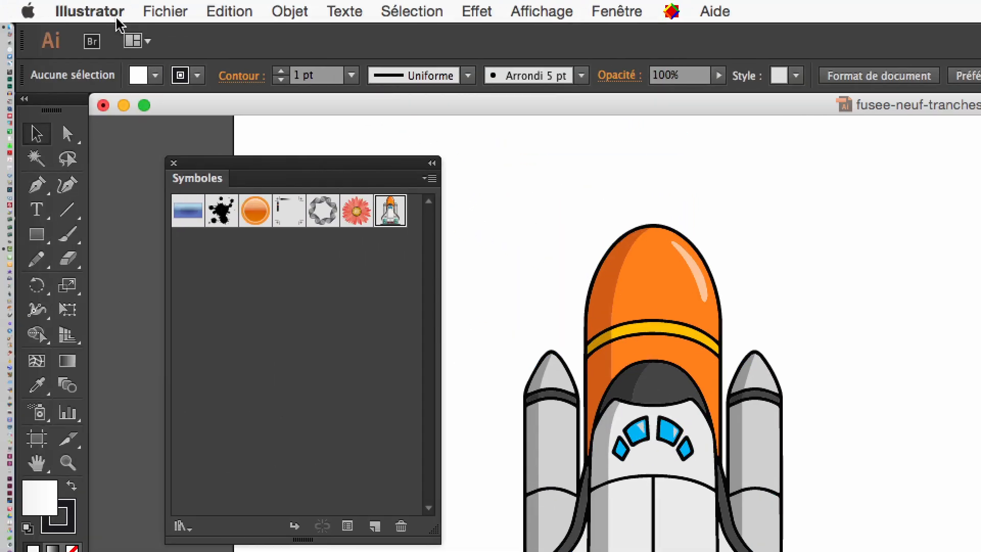
- Check the general preferences, including the option to reset all warning messages, and close them by accepting
left_click(102, 13)
mouse_move(136, 33)
left_click(209, 35)
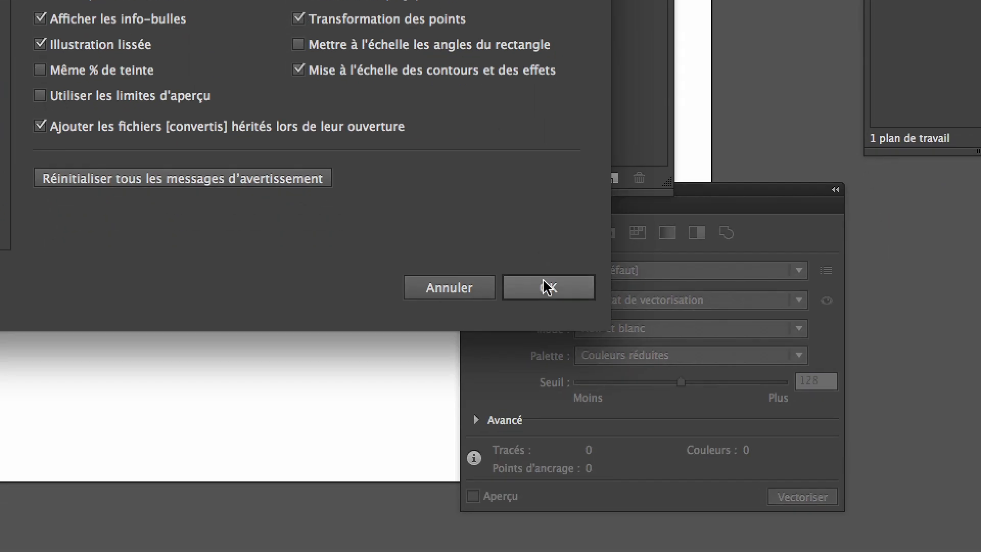
left_click(546, 287)
- Open the fusee vs2 symbol definition for editing from its instance and accept the warning about changing all instances
double_click(300, 193)
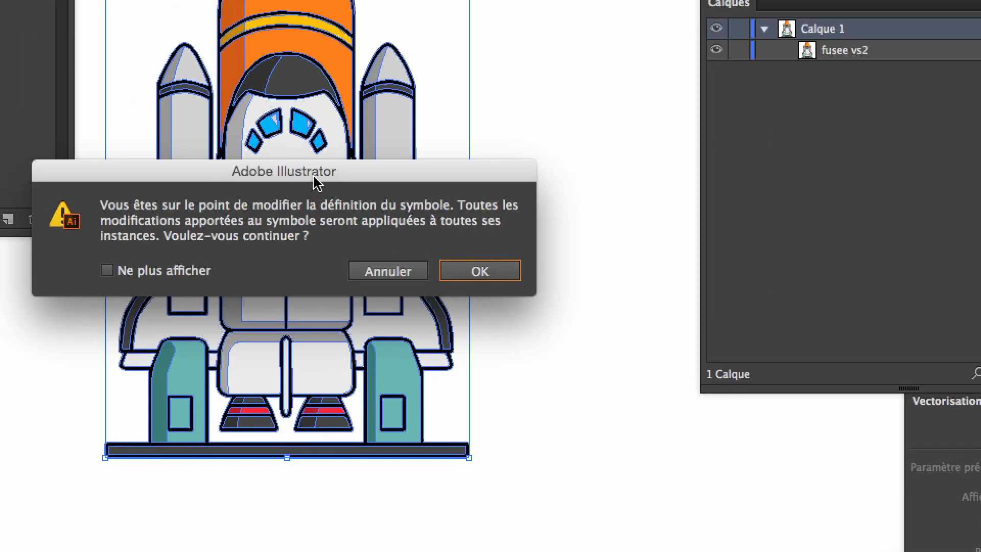
left_click_drag(297, 146, 396, 105)
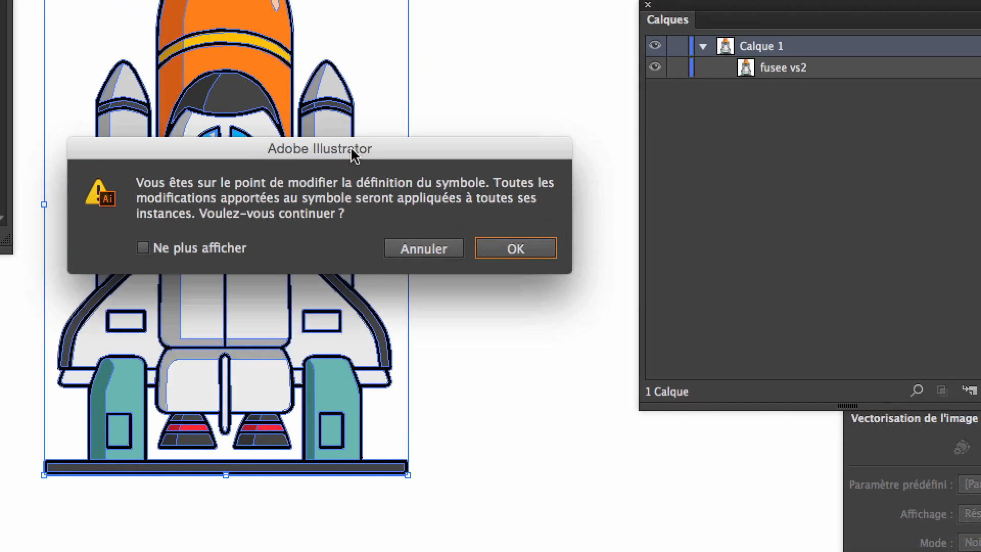
left_click_drag(351, 149, 374, 36)
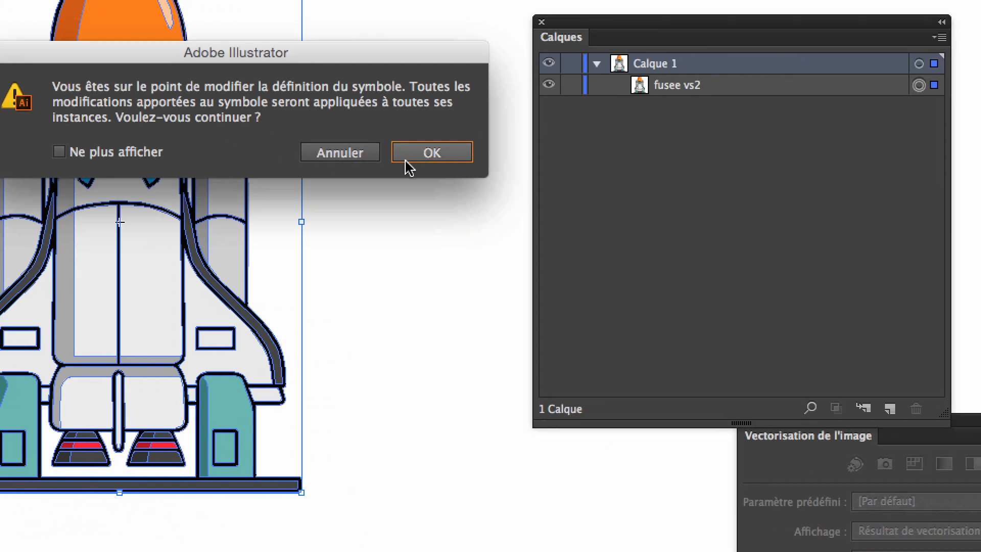
left_click(431, 152)
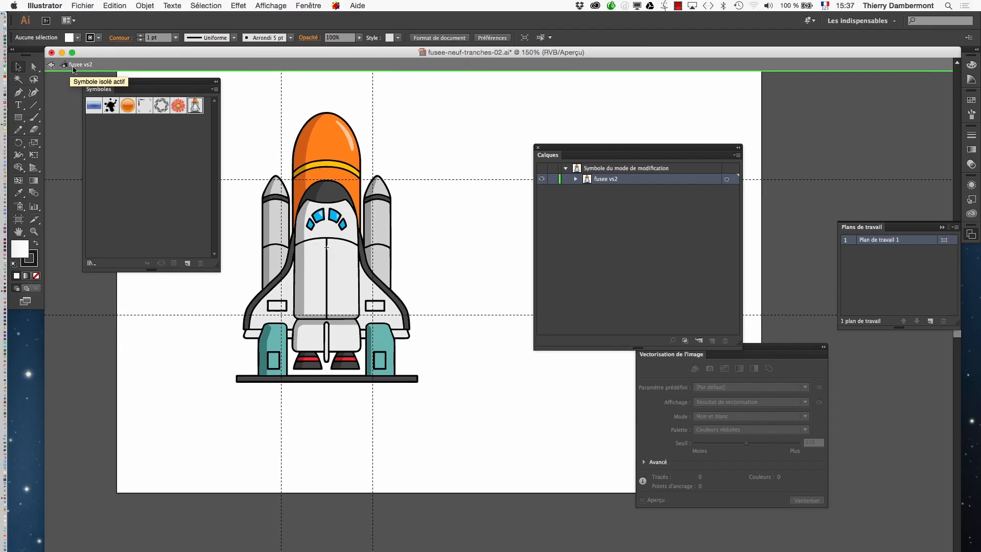
- Relocate the symbols and layers panels beside the shuttle so the artwork and its nine-slice guides are clear
left_click_drag(128, 85, 123, 135)
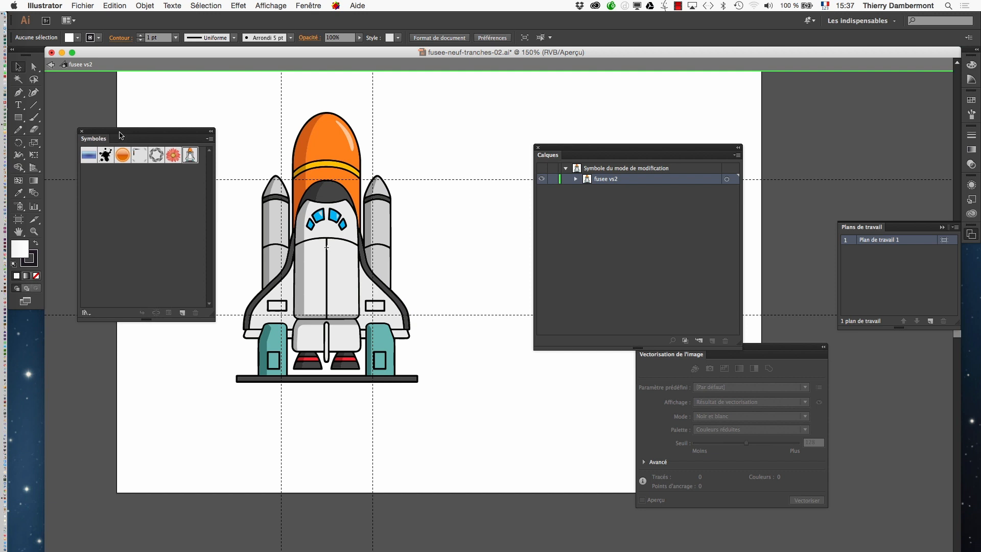
left_click_drag(120, 135, 105, 121)
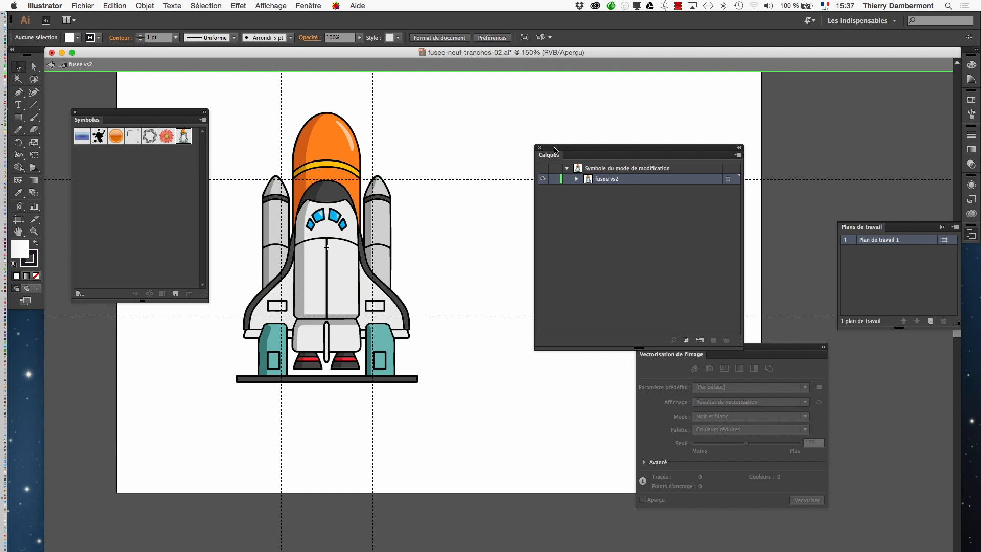
left_click_drag(554, 148, 631, 147)
left_click_drag(186, 120, 586, 104)
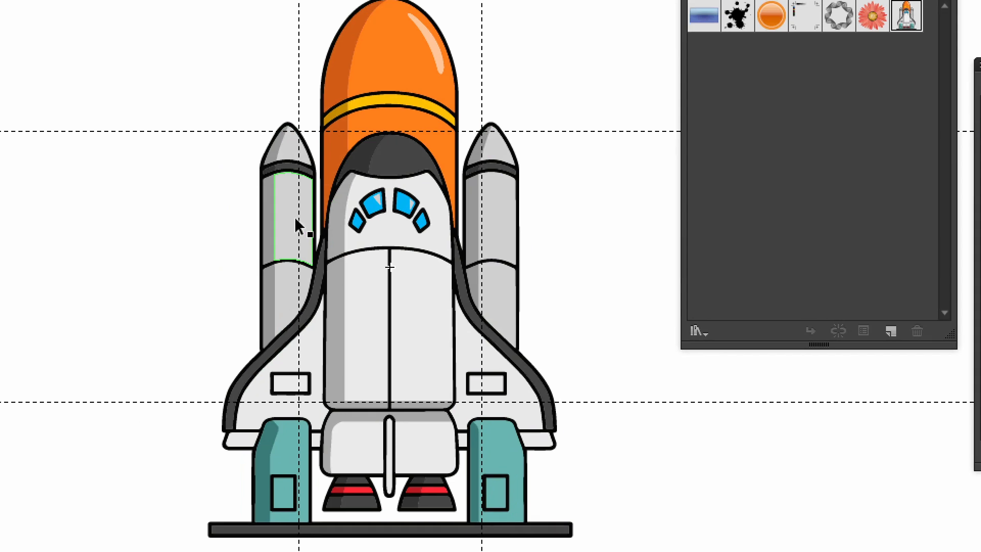
- Reposition the nine-slice guides so the vertical ones closely flank the fuselage and the lower horizontal one meets the tail fin's top
left_click_drag(294, 223, 306, 221)
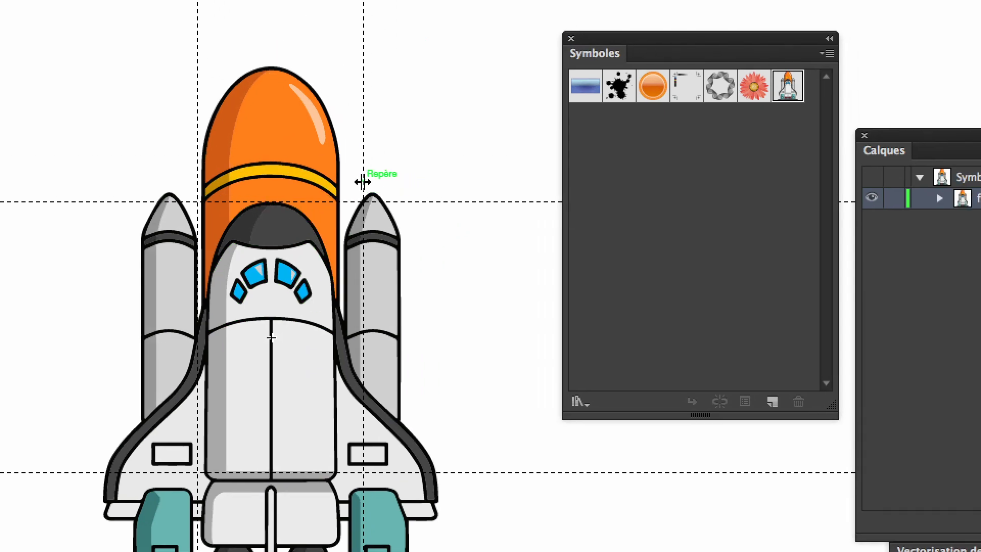
left_click_drag(361, 182, 353, 187)
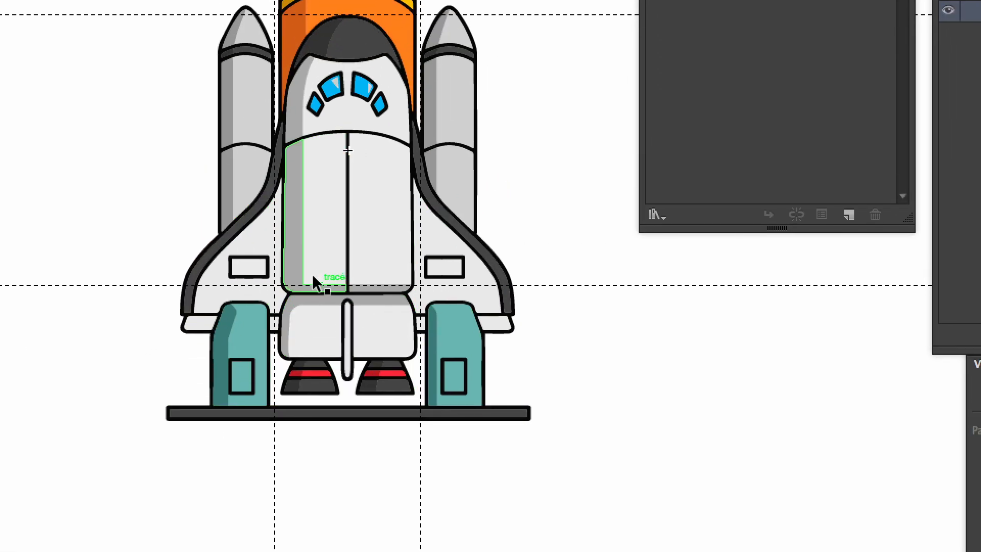
left_click(320, 280)
left_click_drag(321, 286, 320, 296)
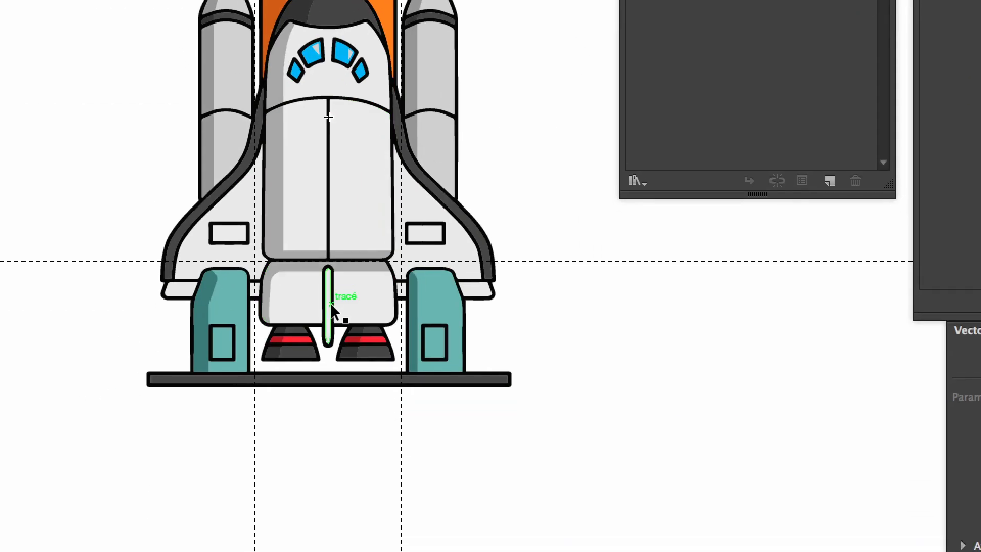
left_click_drag(266, 264, 262, 264)
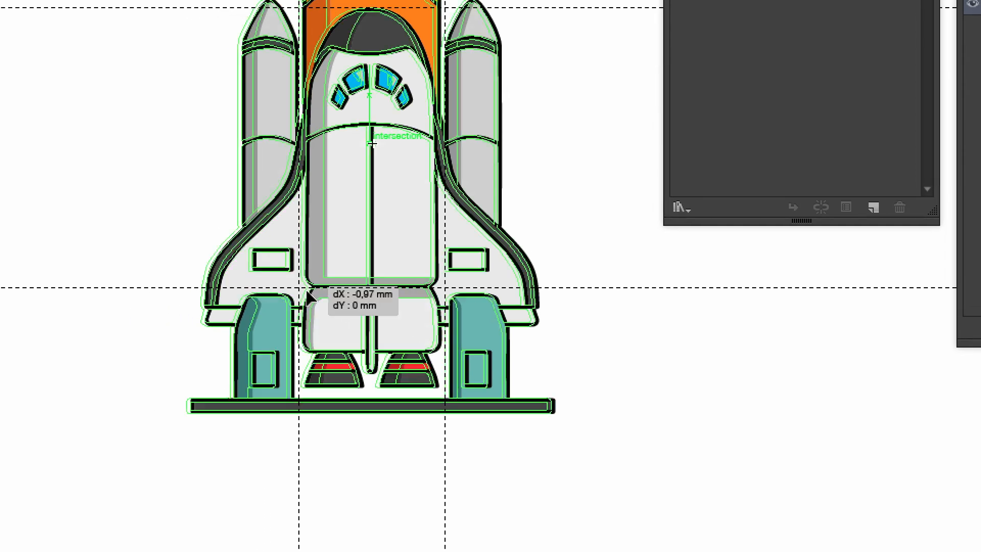
left_click_drag(310, 295, 310, 298)
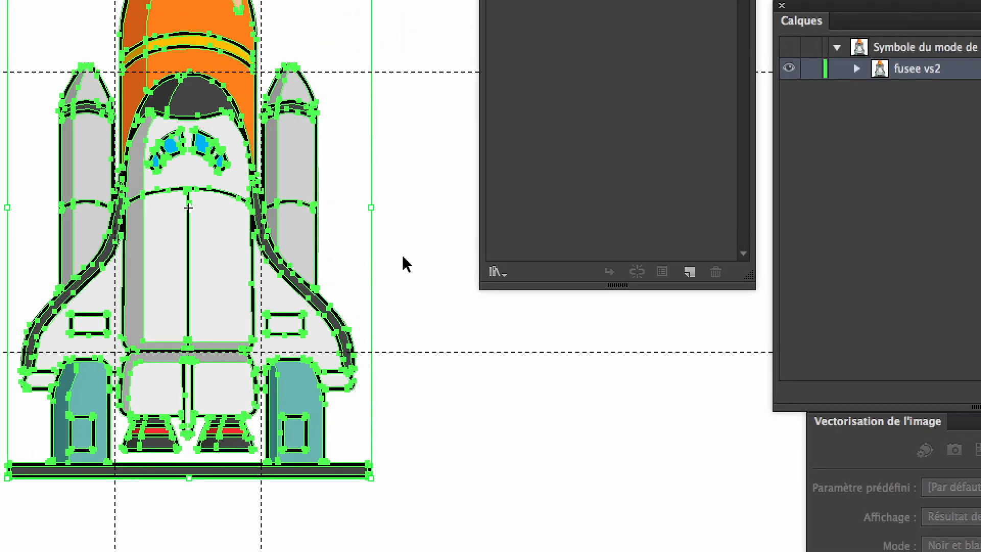
left_click(577, 197)
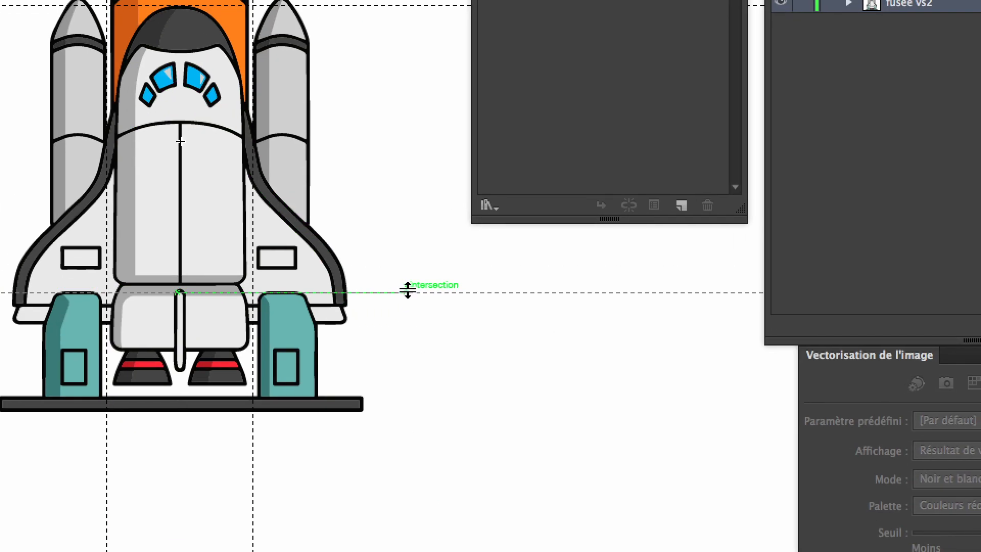
left_click_drag(408, 288, 411, 292)
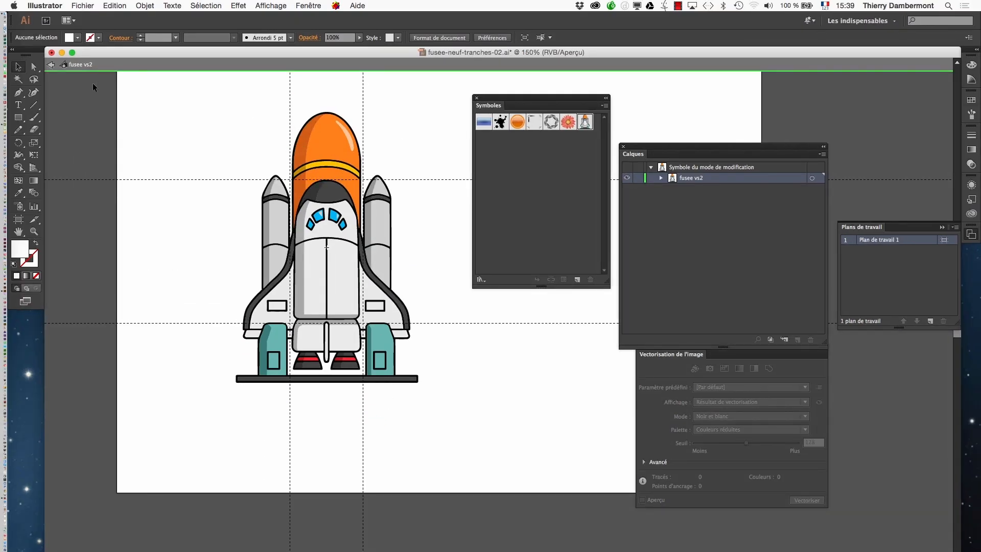
- Exit symbol editing back to the full document and hide the floating panels
left_click(51, 65)
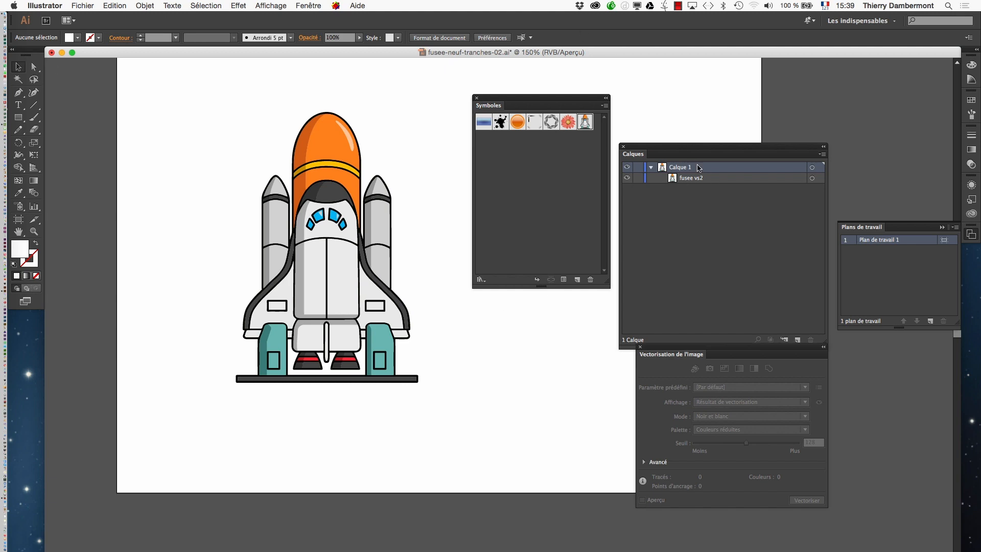
left_click_drag(684, 147, 818, 122)
key("Tab")
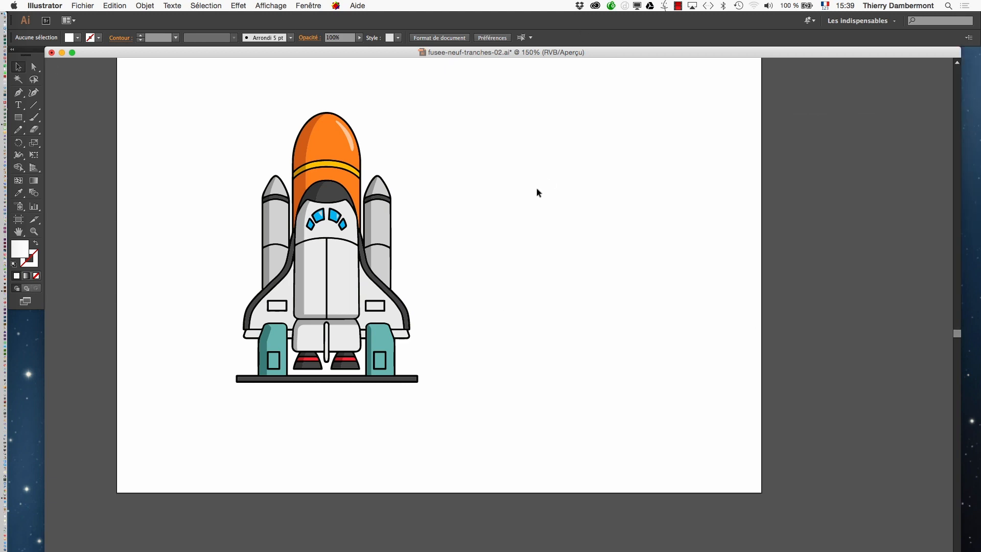
- Move the shuttle instance to the artboard's lower-left corner and duplicate it four times in a horizontal row
left_click_drag(362, 215, 263, 312)
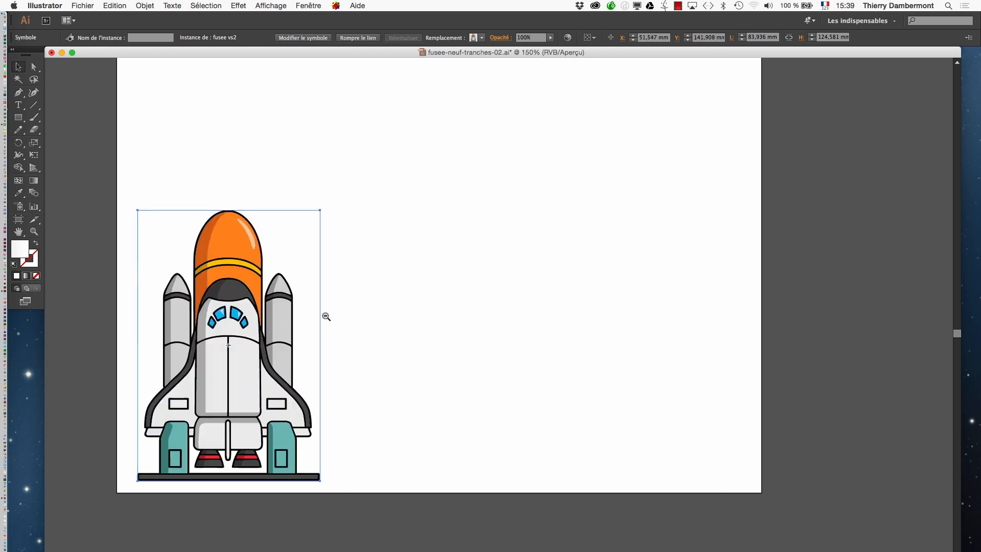
left_click(433, 302, "alt+super")
left_click(414, 309, "alt+super")
left_click_drag(432, 346, 644, 323)
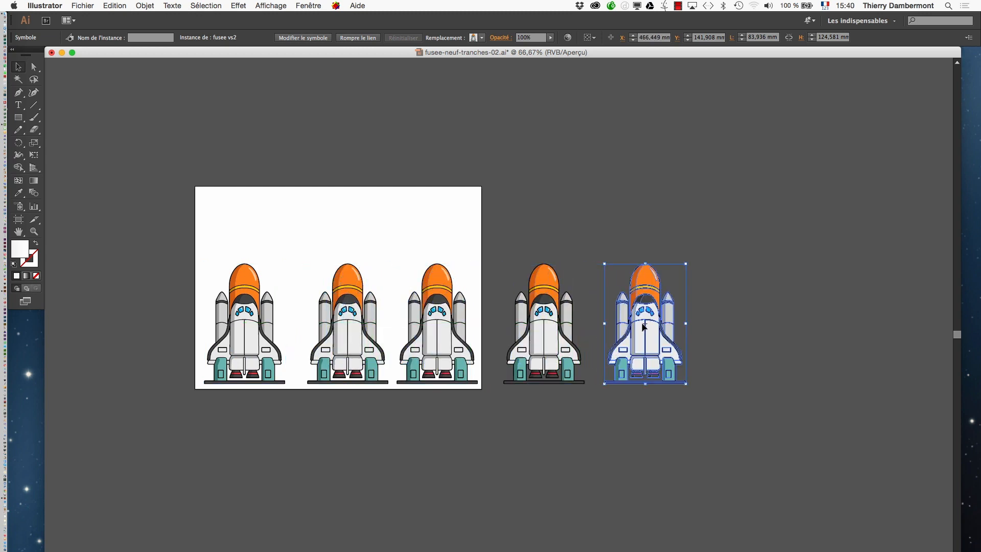
left_click(492, 213)
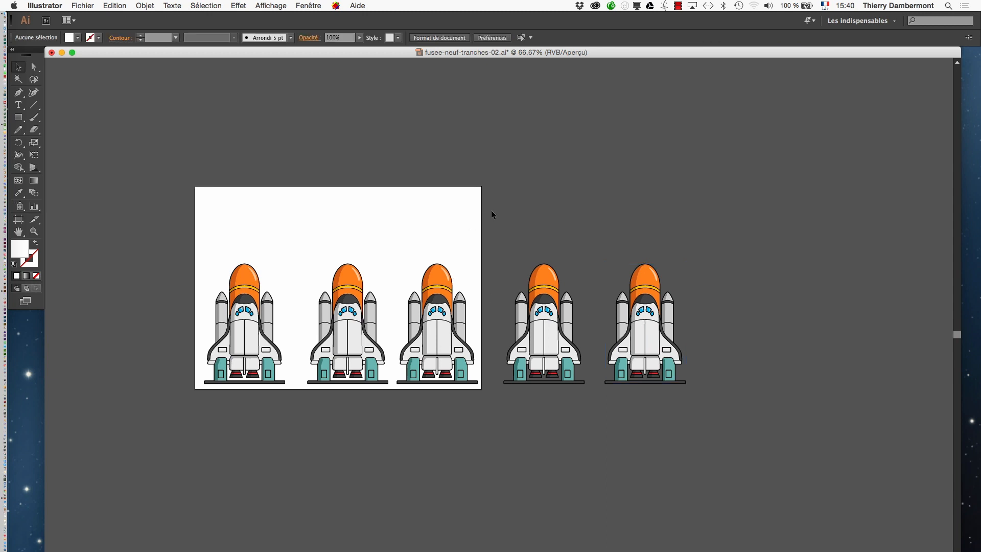
- With Free Transform, stretch the first shuttle to about 200 mm tall and squash the second to about 93 mm
left_click(241, 355)
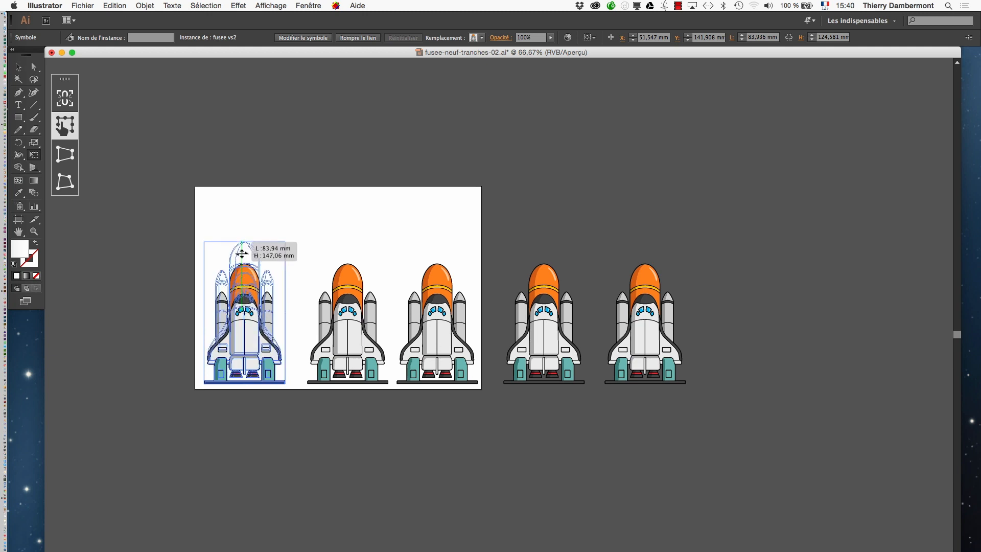
left_click_drag(241, 253, 245, 191)
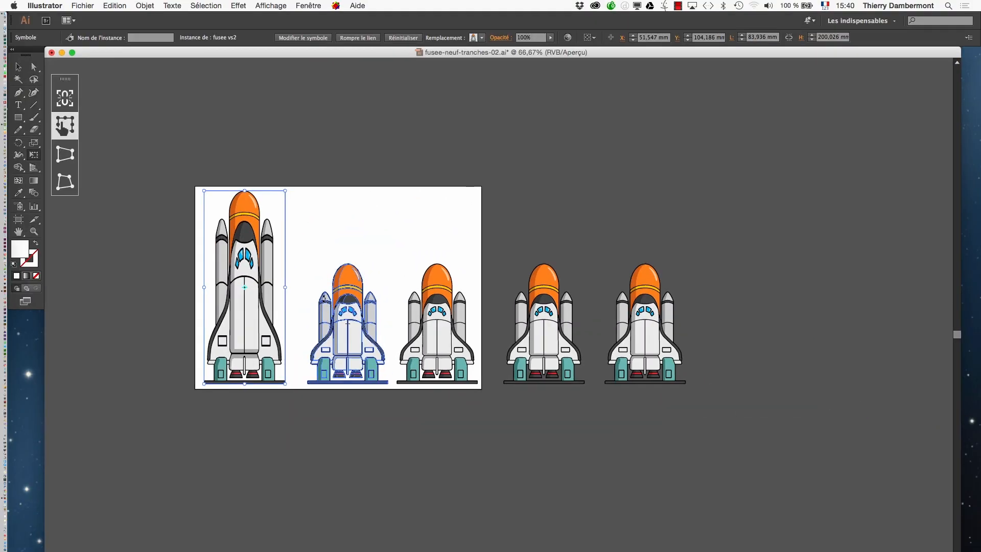
key("super+1")
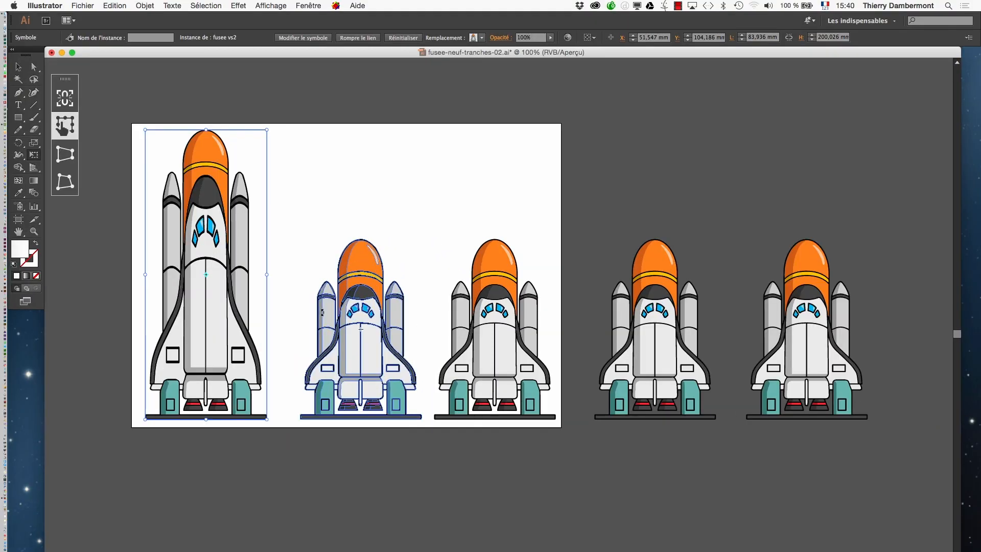
left_click(362, 280)
left_click_drag(362, 238, 361, 286)
key("super+plus")
key("super+plus")
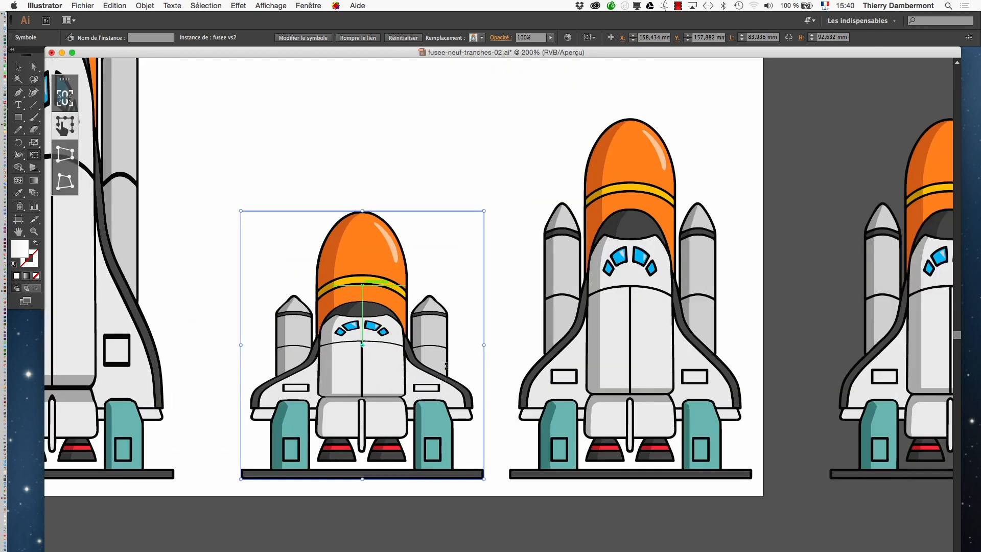
- Stretch the third shuttle upward to about 279 mm tall, keeping its width and base in place
left_click(611, 363)
key("super+minus")
key("super+minus")
key("super+minus")
key("super+minus")
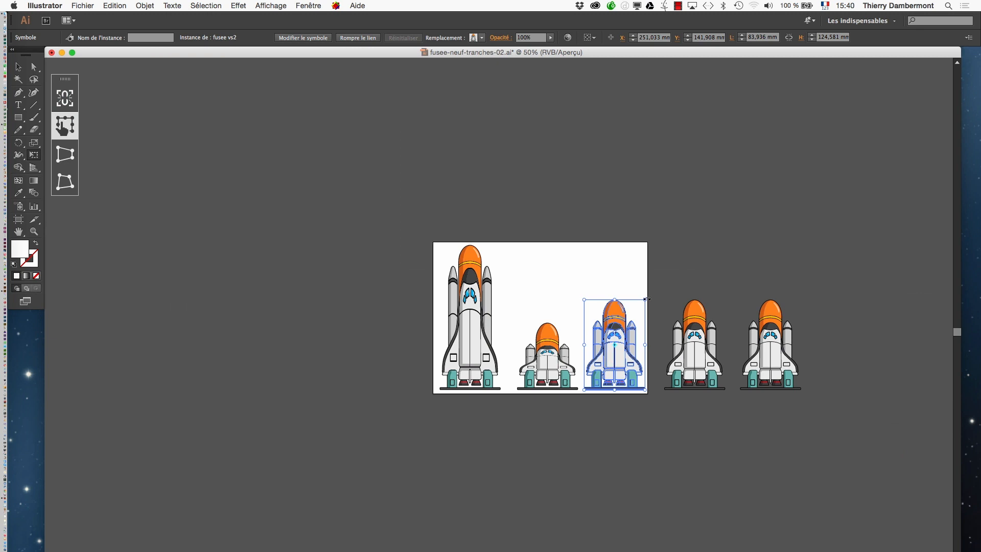
left_click_drag(616, 300, 617, 135)
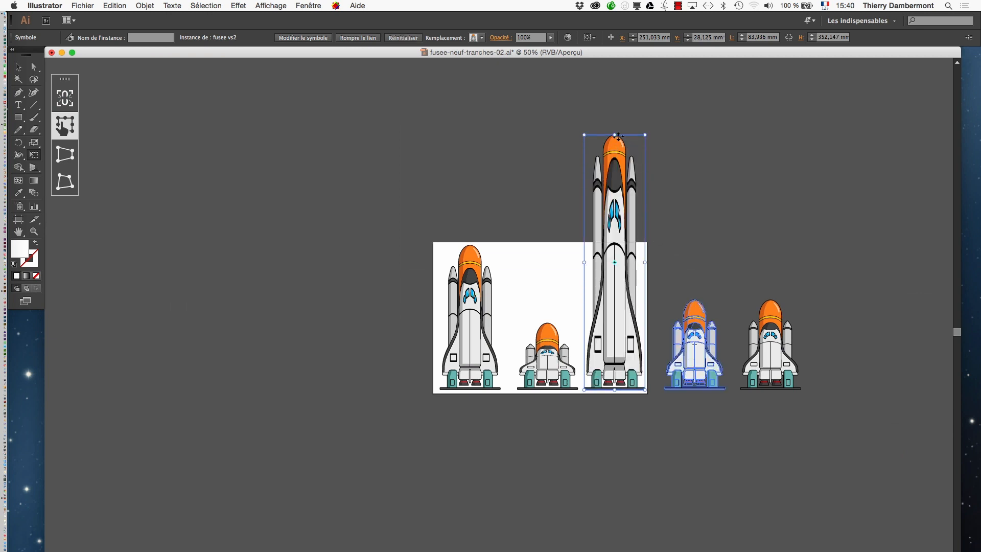
left_click_drag(615, 134, 616, 188)
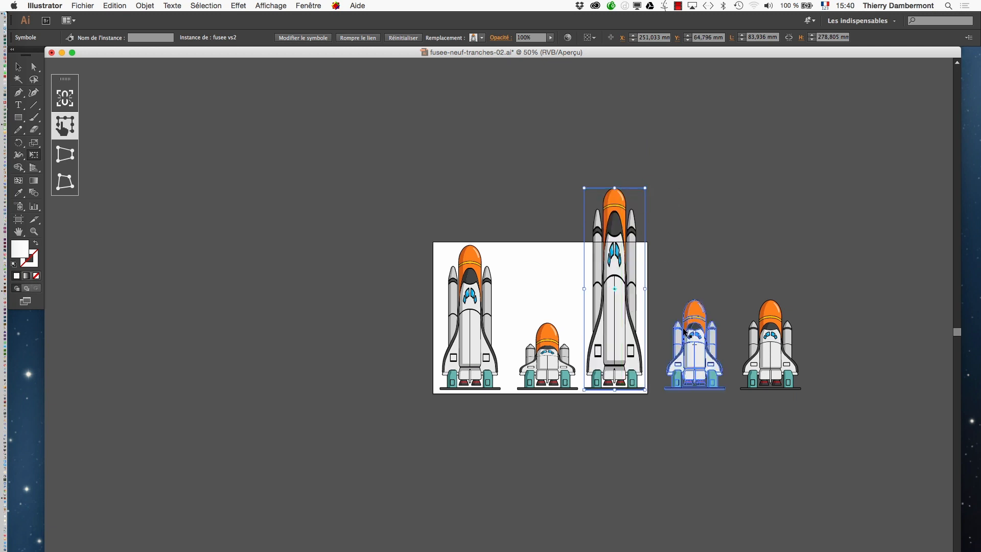
- Stretch the fourth shuttle upward until it is slightly shorter than the first one, and select the fifth
left_click(690, 342)
left_click_drag(694, 300, 695, 258)
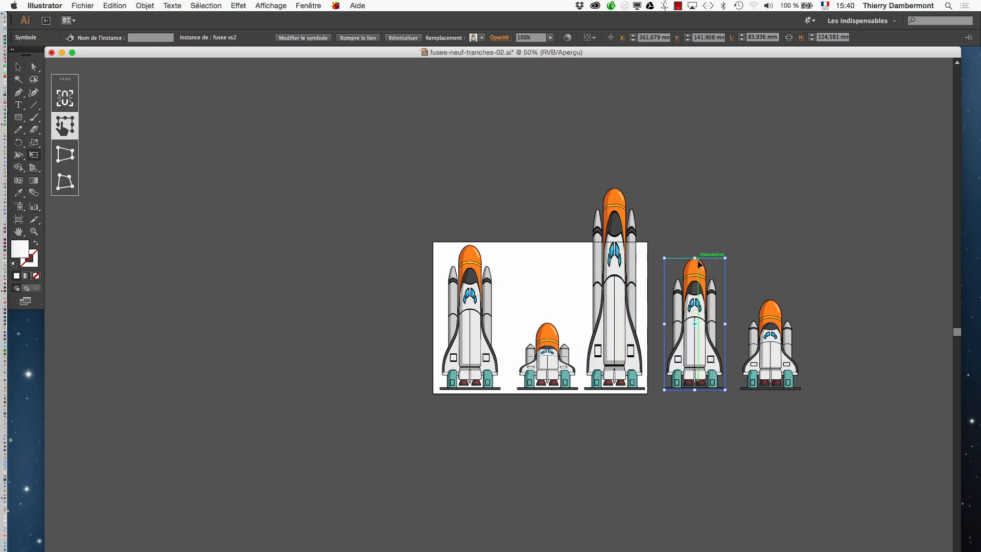
left_click(774, 330)
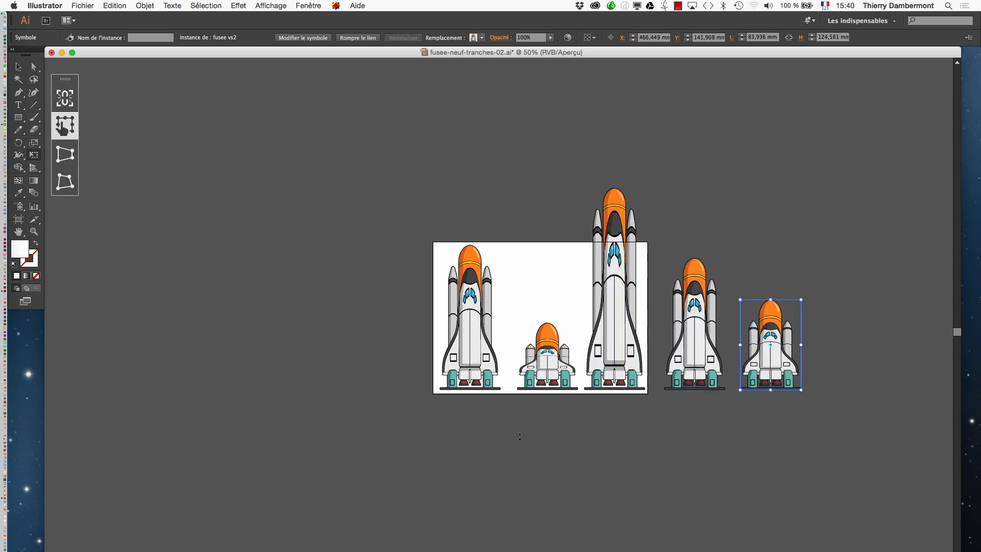
- Enlarge the artboard to about 524 × 299 mm so that it encloses all five shuttles
left_click_drag(658, 438, 475, 438)
left_click(440, 413, "super")
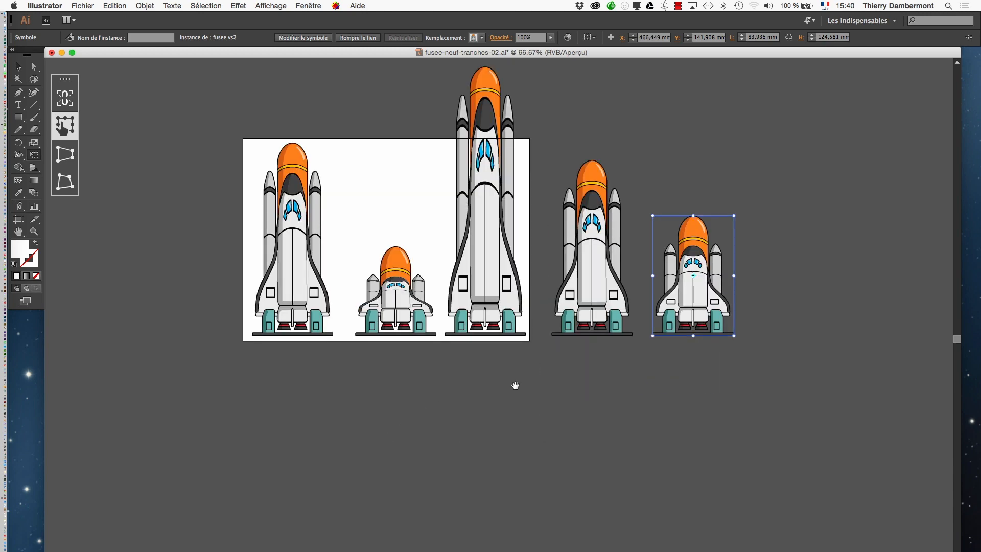
left_click_drag(516, 385, 476, 514)
left_click(474, 442, "super")
scroll(481, 516, "up", 3)
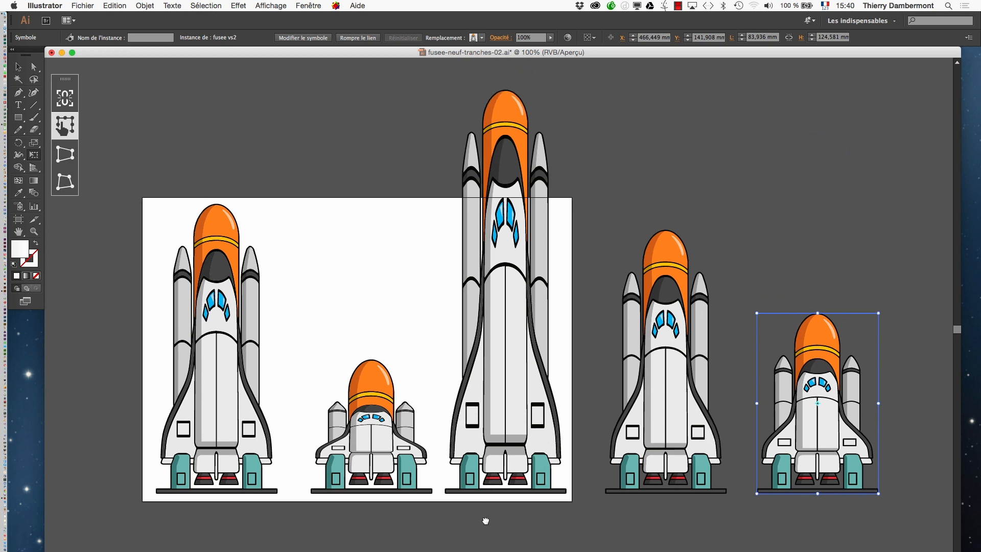
left_click(17, 66)
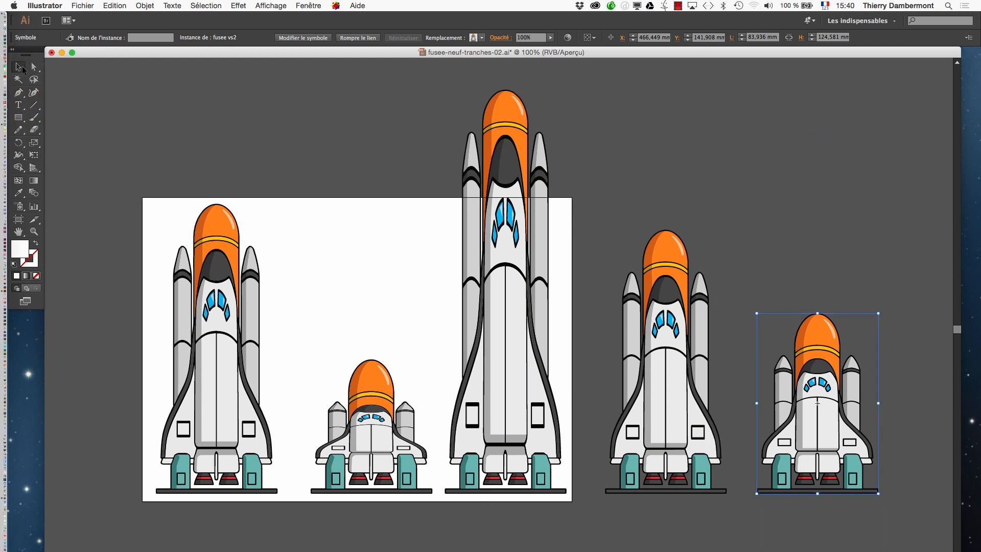
left_click(225, 131)
left_click(19, 219)
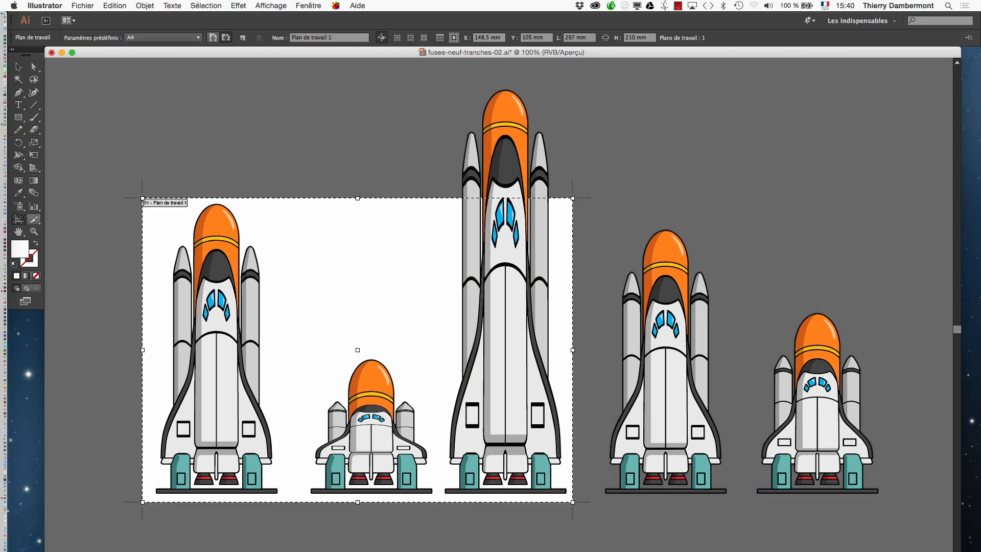
left_click_drag(572, 198, 901, 69)
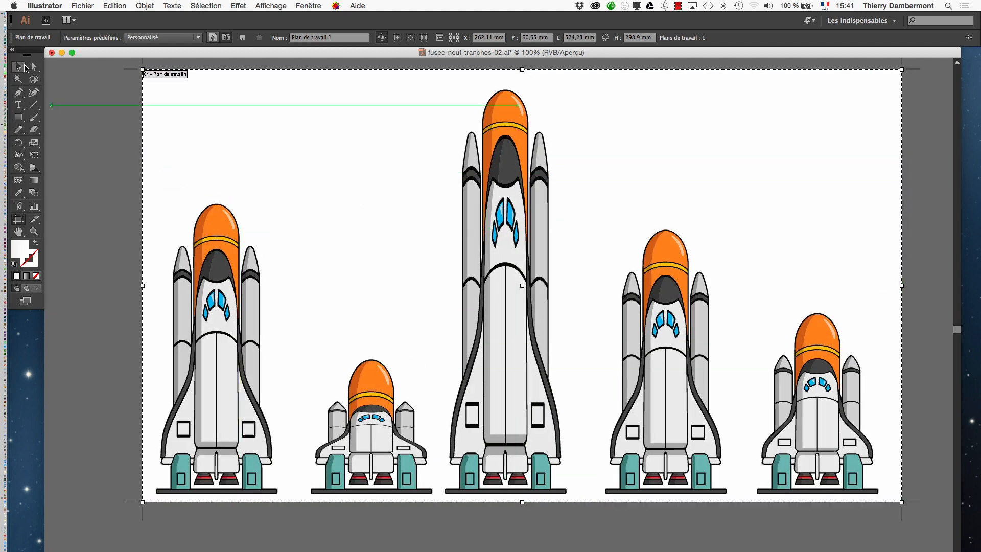
left_click(18, 67)
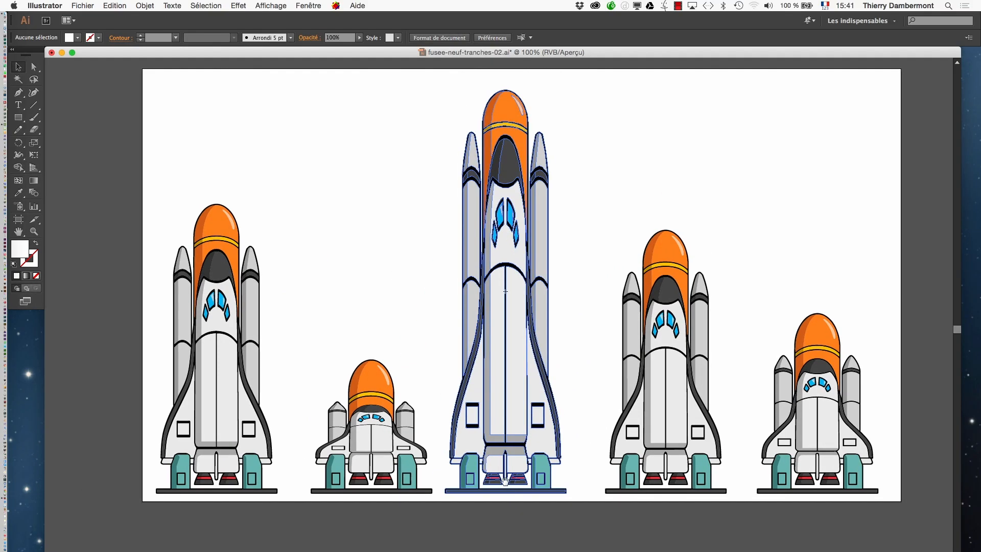
- Add a second artboard of about 332 × 291 mm beside the shuttles and open arbre-04.ai
left_click_drag(679, 399, 234, 482)
left_click_drag(533, 347, 341, 276)
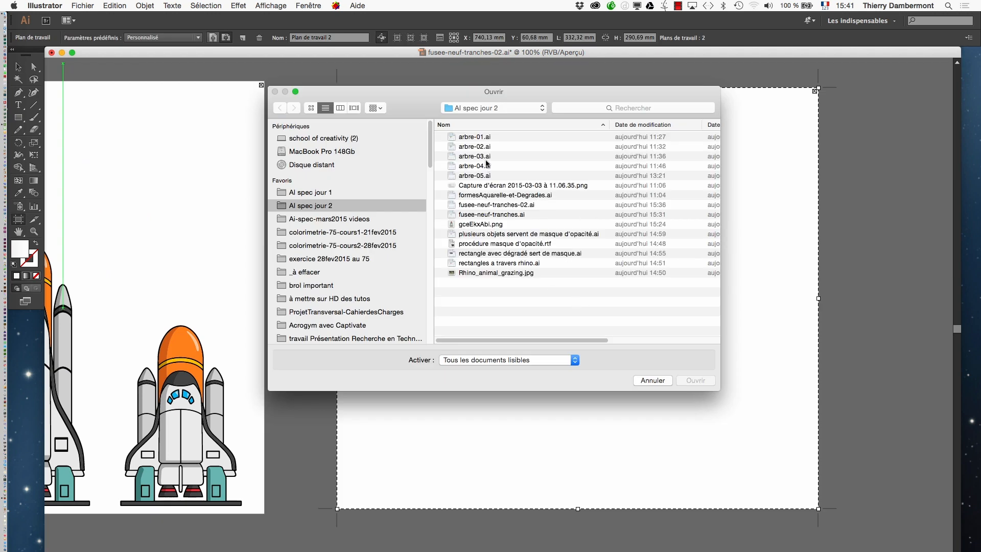
left_click(487, 166)
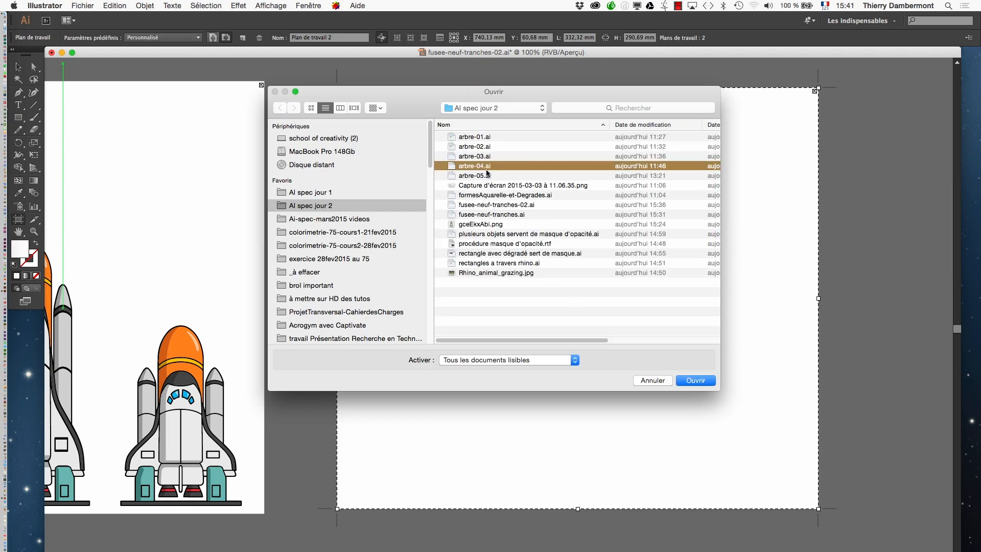
left_click(694, 382)
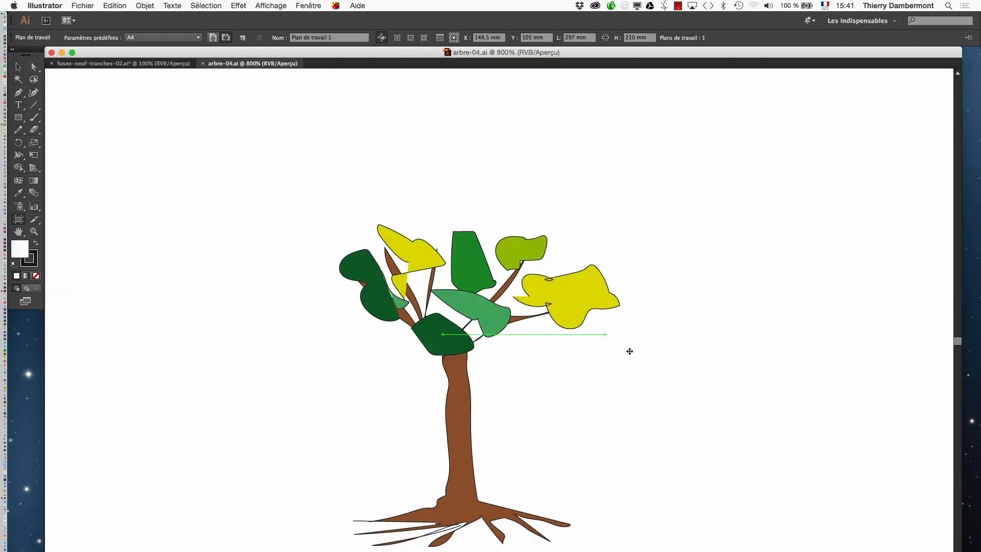
- Break the selected tree's link to its symbol and undo it
left_click(17, 67)
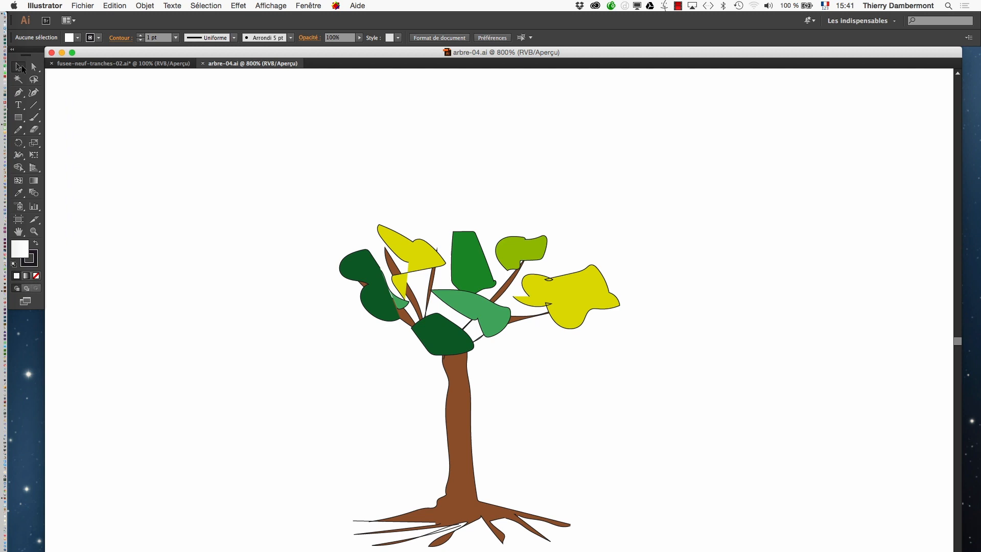
left_click(522, 375)
right_click(501, 386)
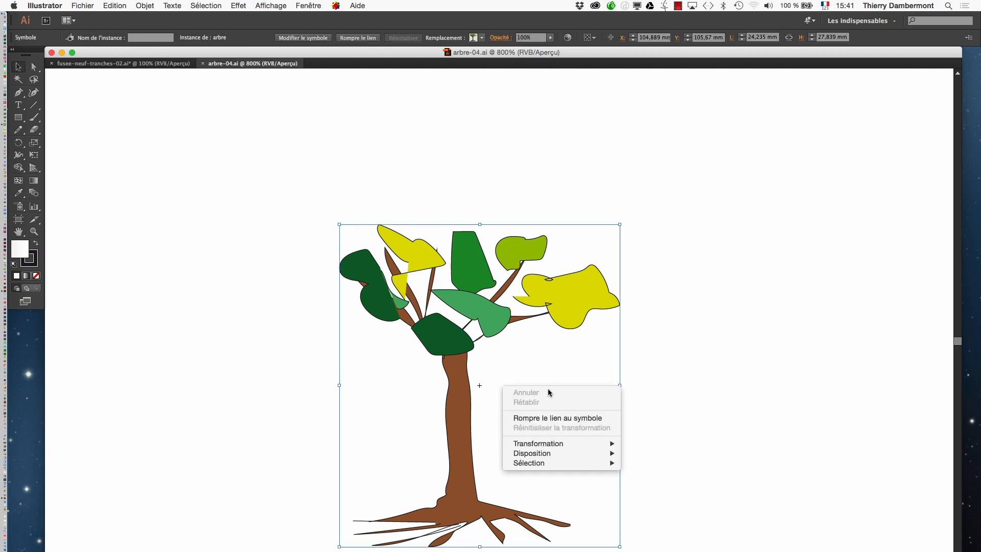
left_click(573, 417)
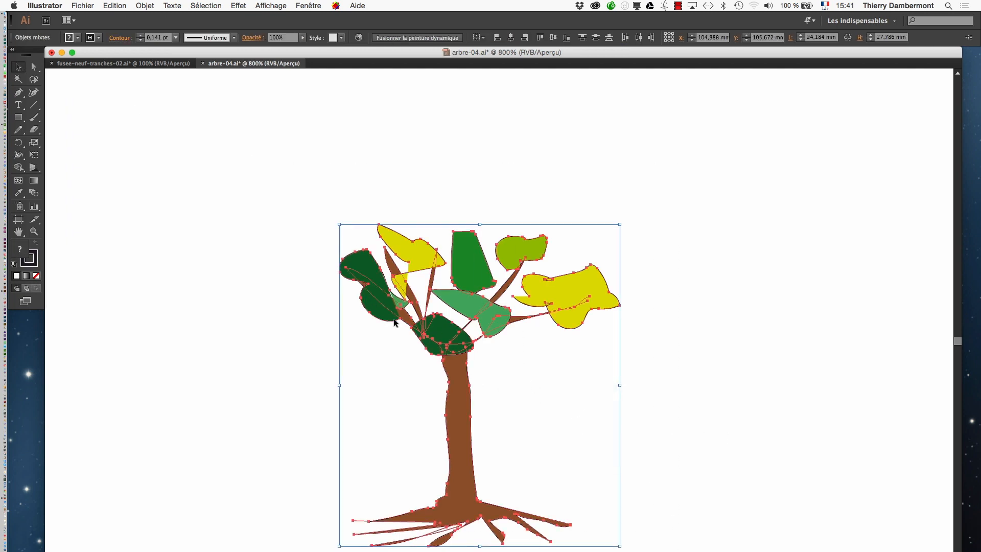
key("super+z")
- Save the document as arbre-04-symbole-neuf-tranches.ai, keeping the default Illustrator CC options
left_click_drag(496, 346, 370, 325)
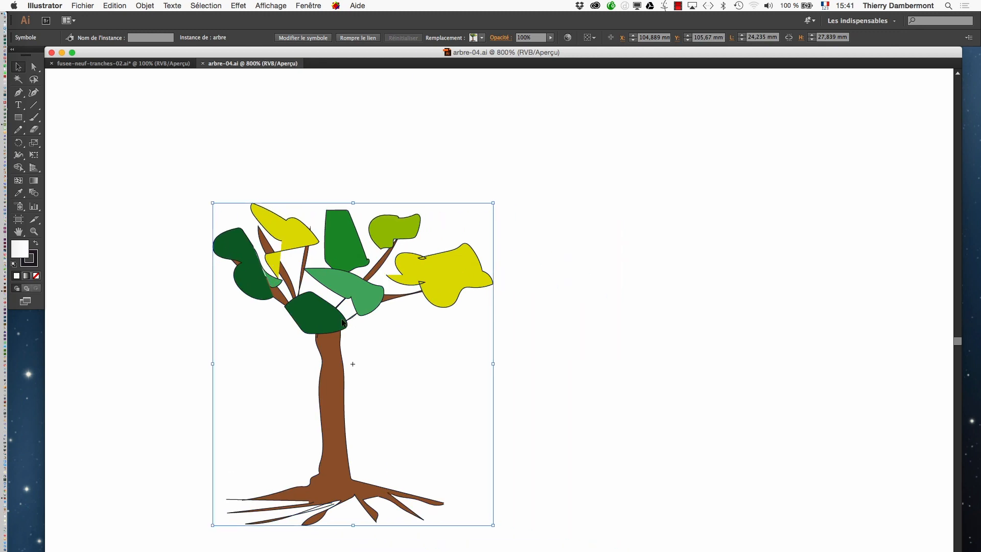
left_click(82, 6)
left_click(97, 92)
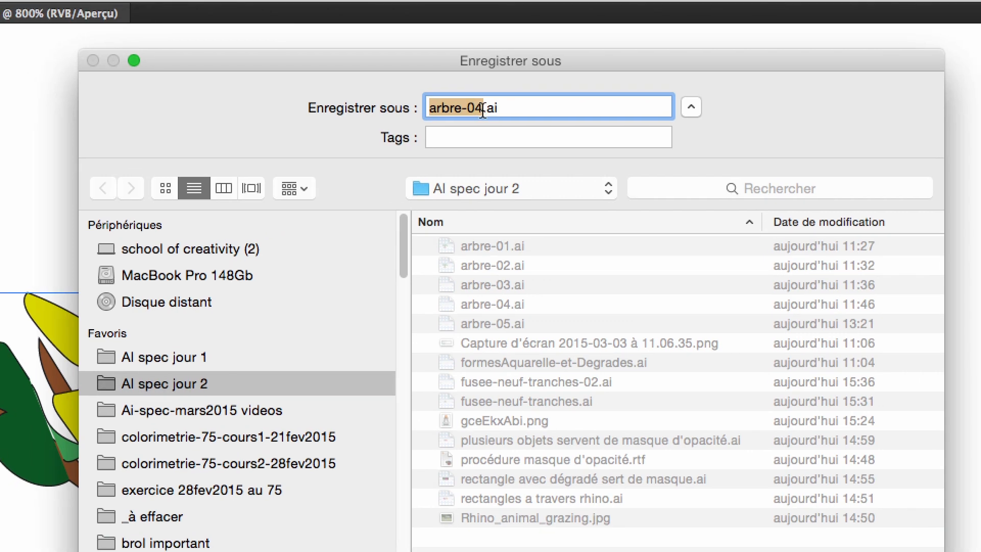
left_click(472, 112)
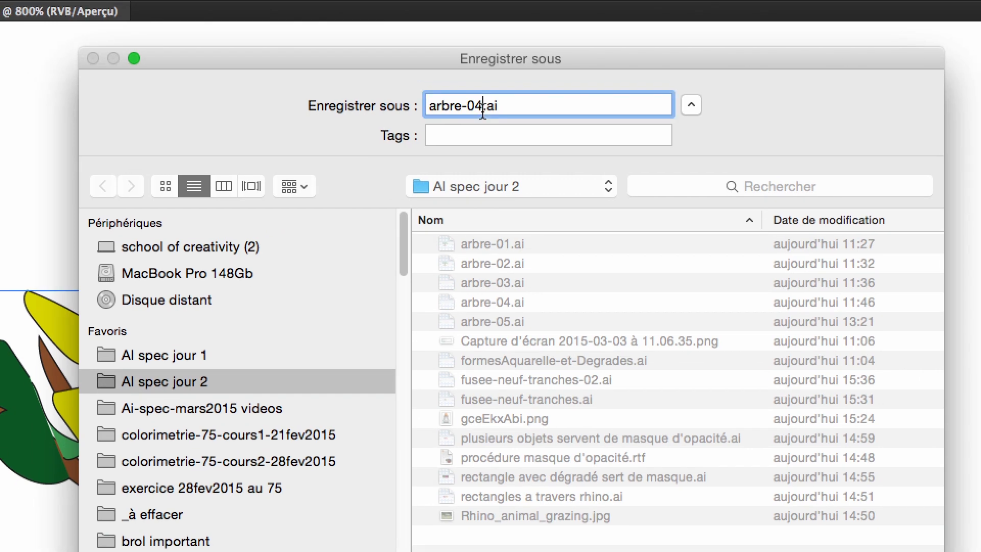
type("-symbo")
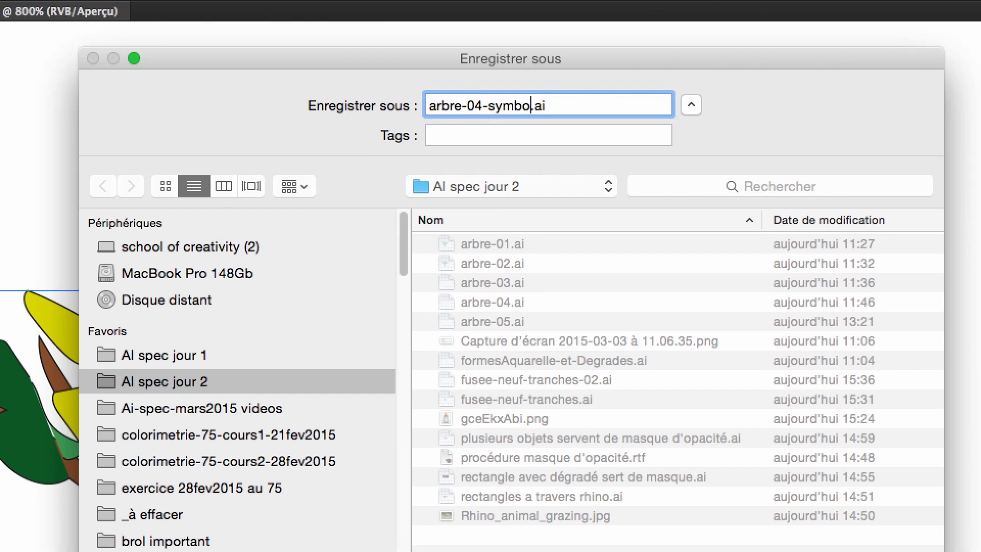
type("le-neuf-tranches")
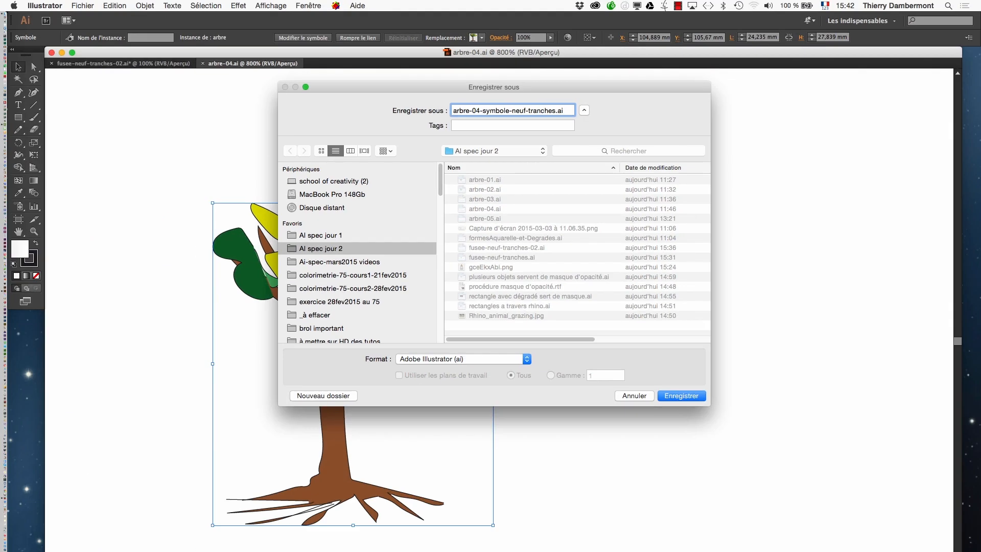
key("Return")
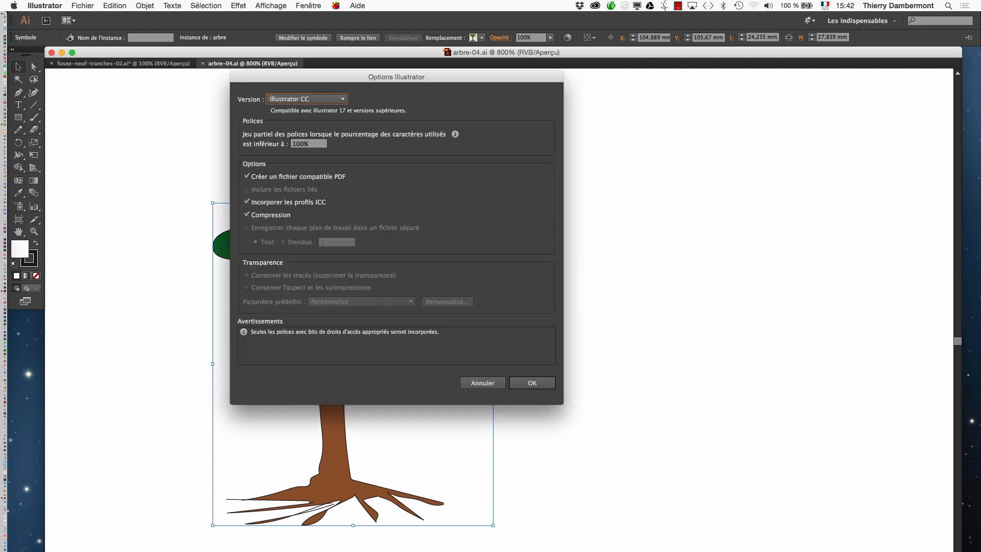
key("Return")
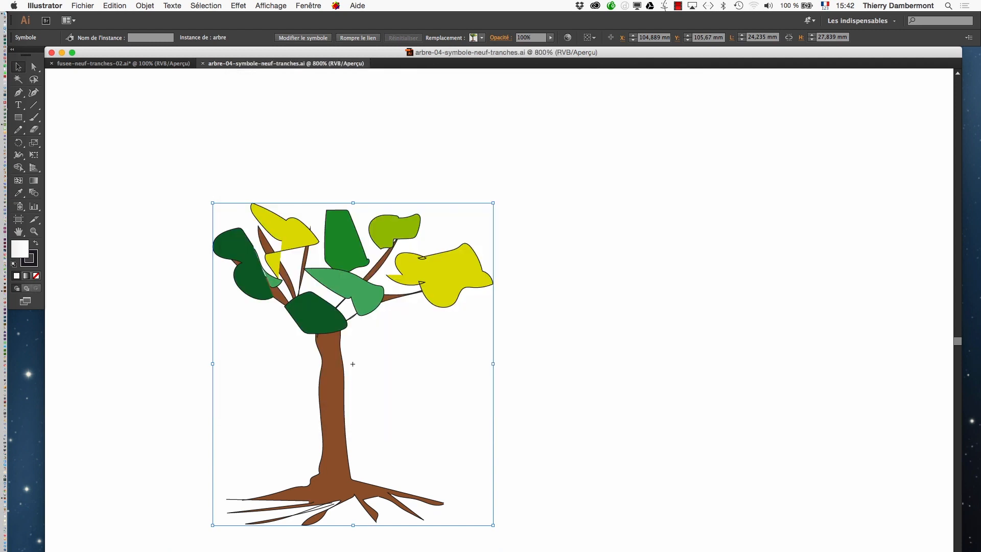
- Enable the guides for nine-slice scaling in the options of the arbre symbol
key("super+minus")
key("super+minus")
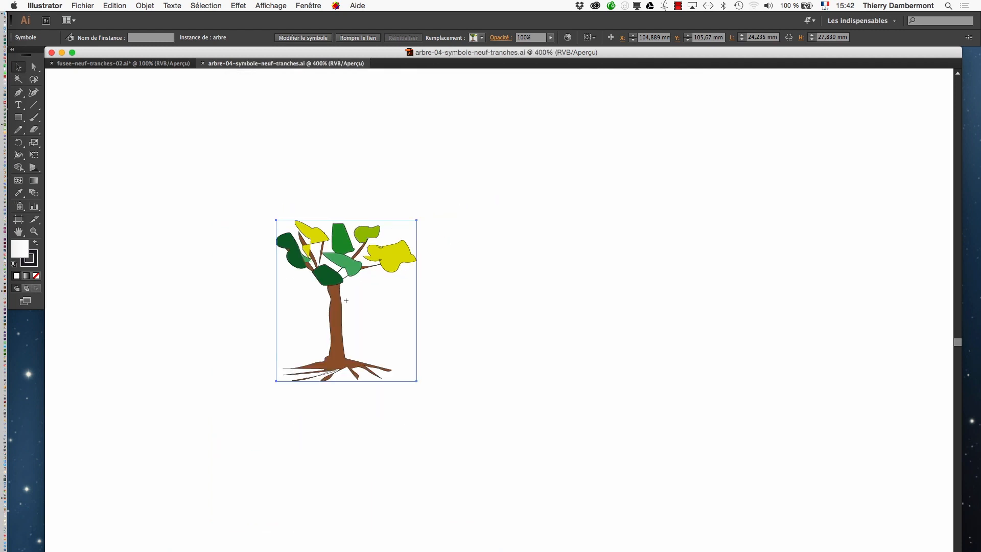
left_click(308, 6)
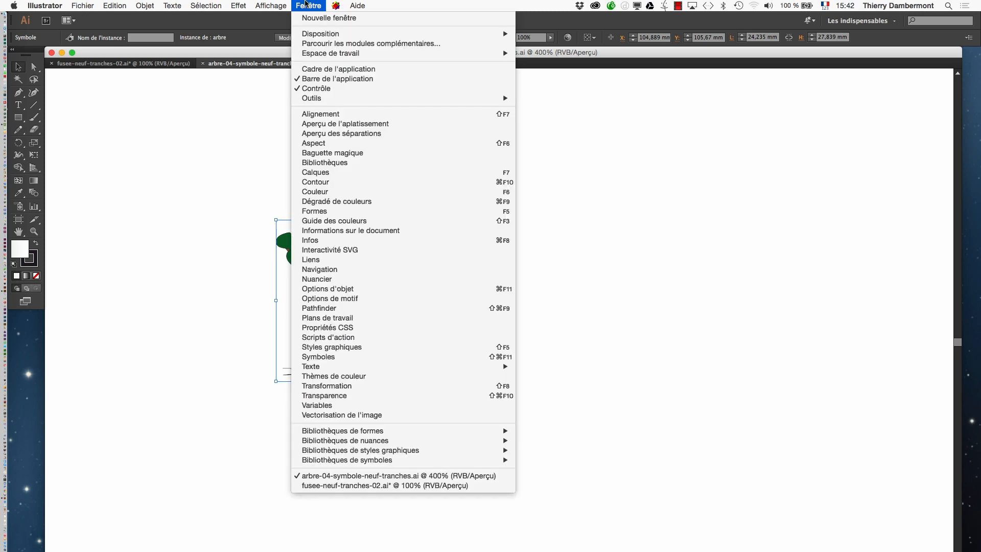
left_click(358, 356)
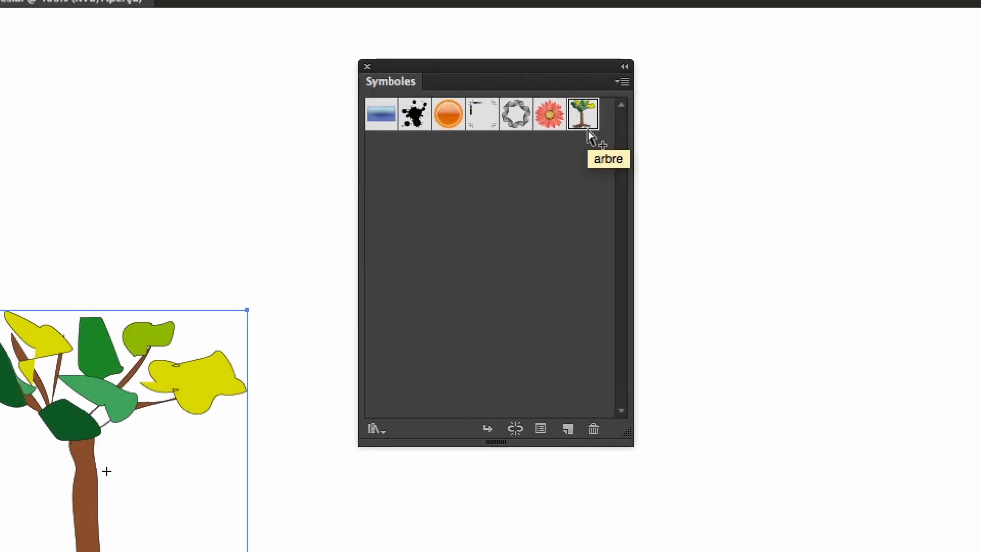
left_click(605, 105)
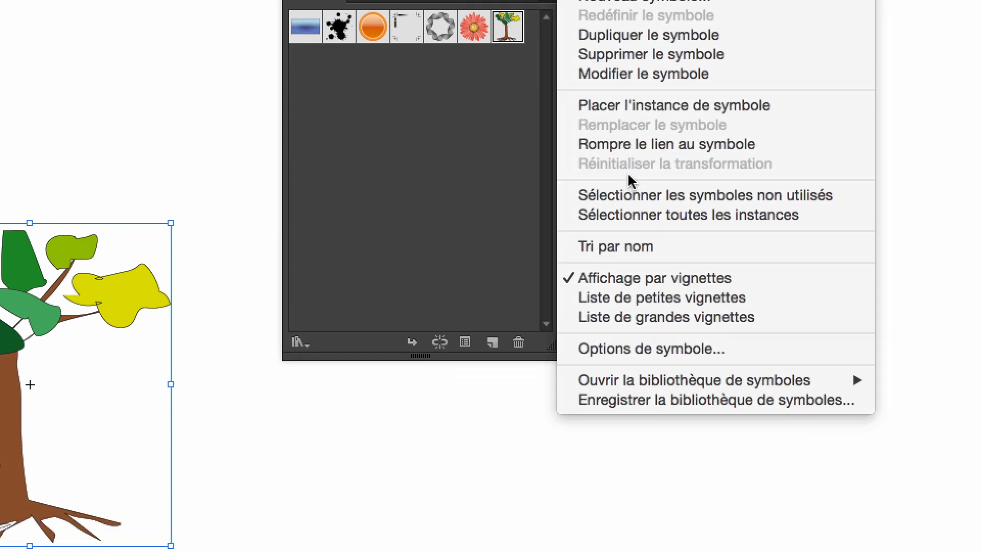
left_click(704, 463)
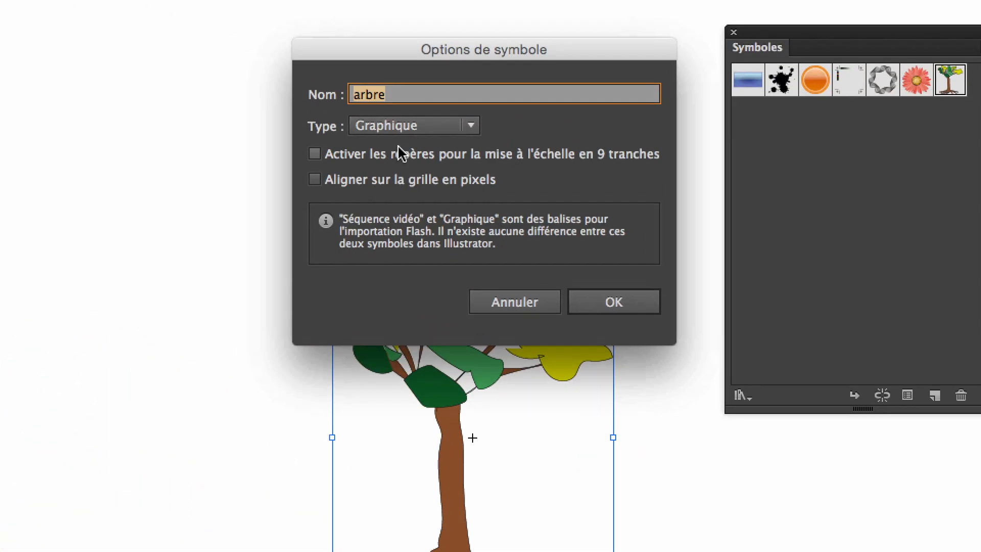
left_click(105, 48)
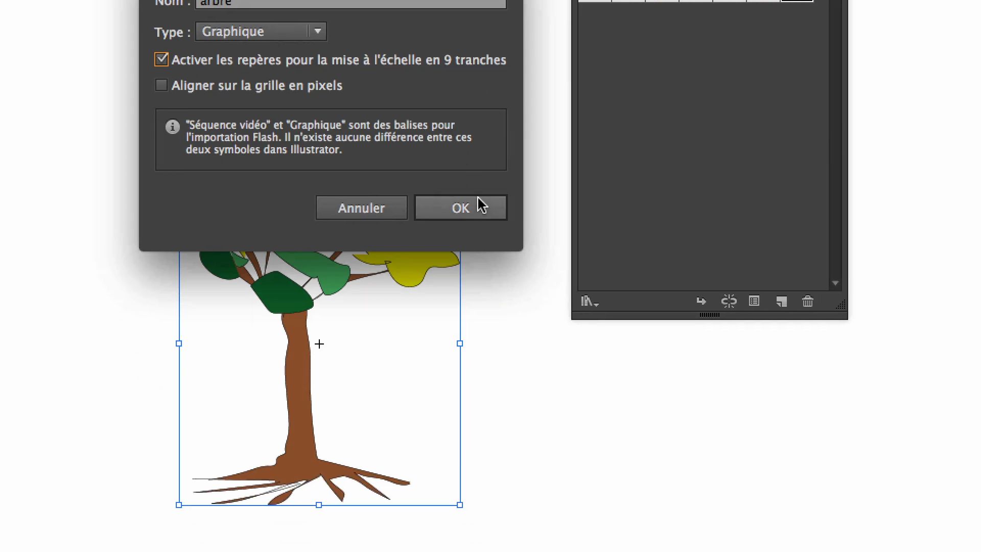
left_click(480, 205)
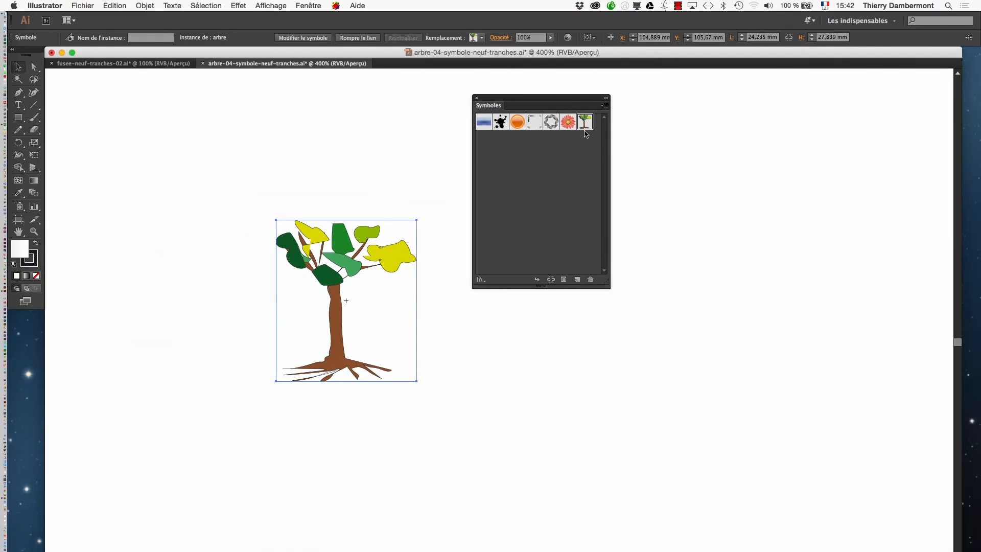
- Open the tree symbol's definition for editing and move the Symbols panel away from the artwork
right_click(39, 355)
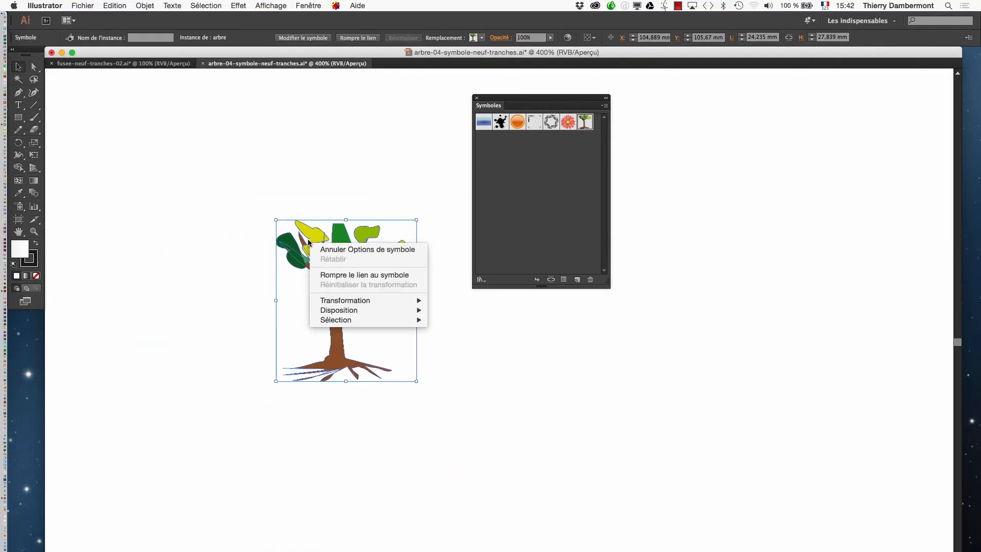
left_click(308, 239)
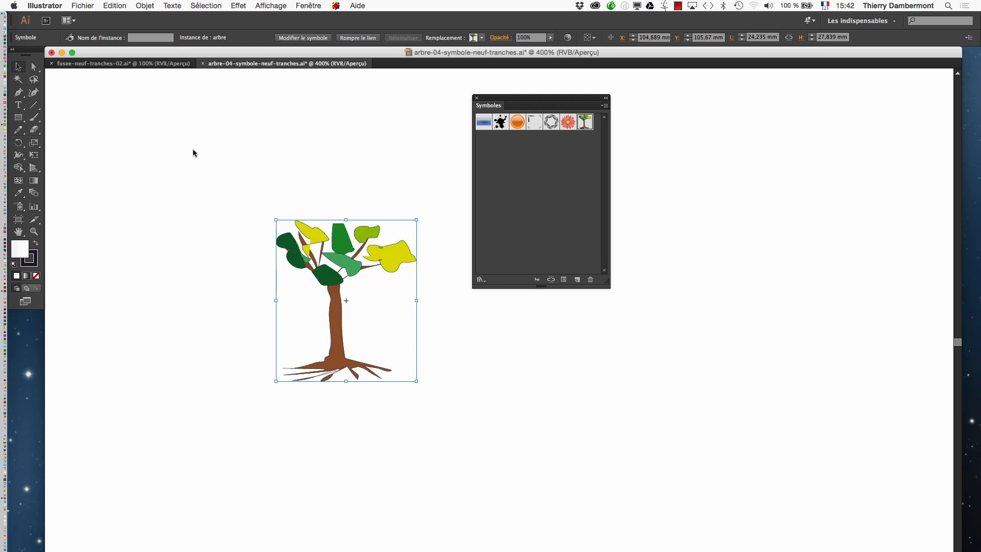
double_click(307, 237)
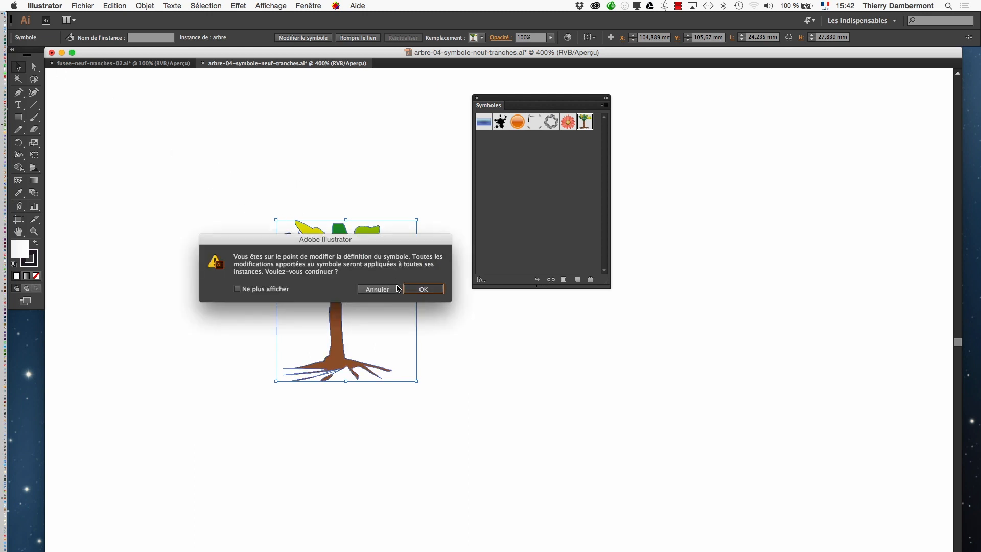
left_click(423, 288)
left_click_drag(529, 94, 830, 129)
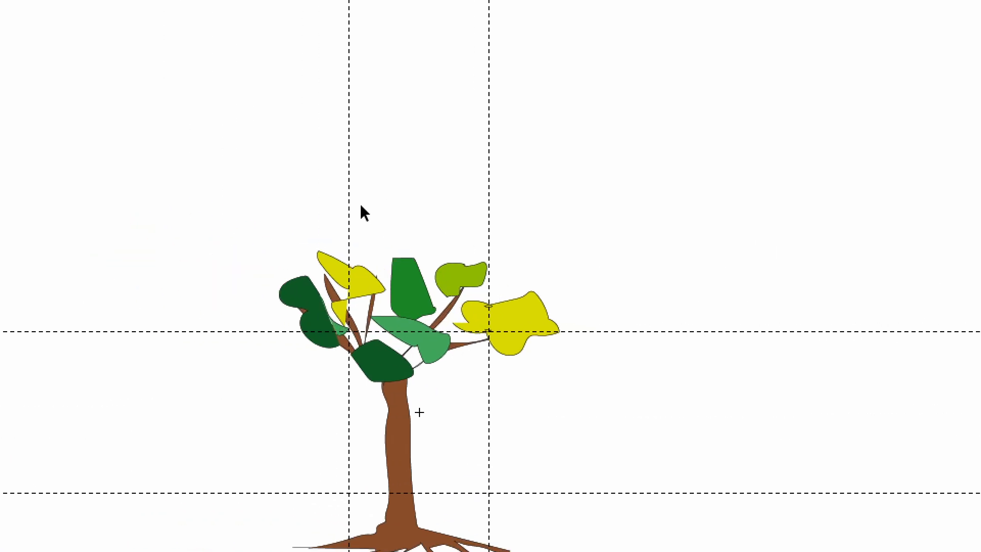
- Position the nine-slice guides around the trunk: vertical ones on either side, horizontal ones just below the foliage and above the roots
left_click_drag(357, 204, 382, 223)
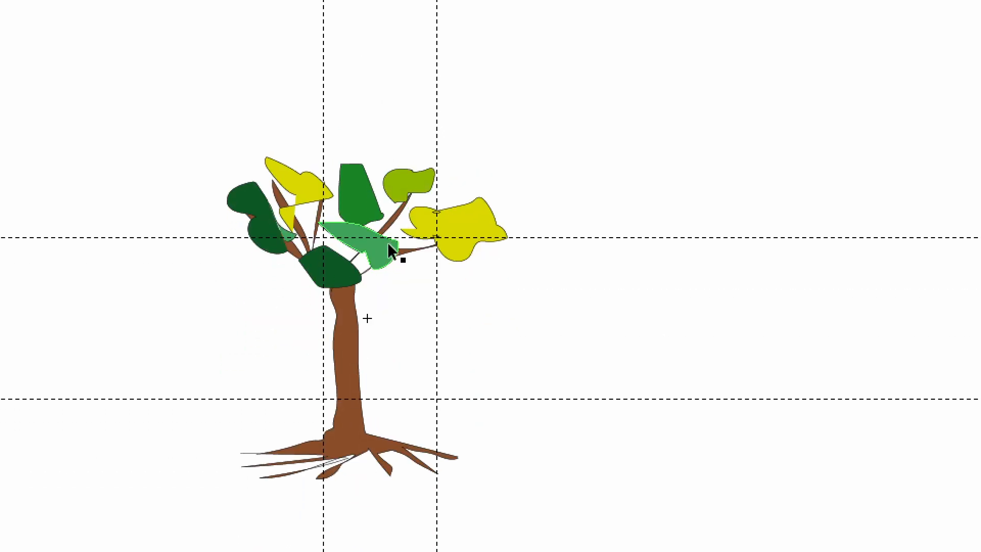
left_click_drag(394, 243, 383, 298)
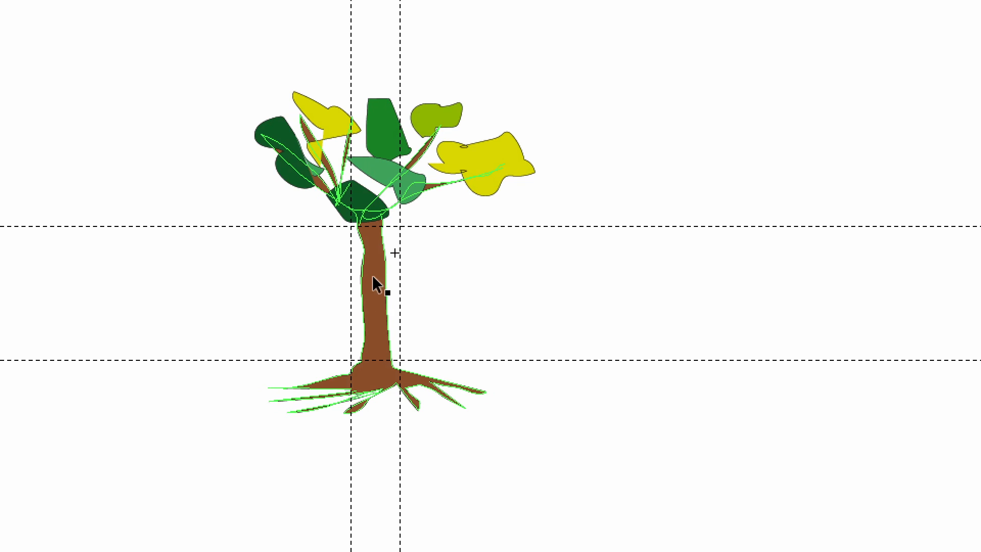
left_click_drag(375, 283, 397, 284)
left_click_drag(395, 321, 391, 292)
scroll(391, 243, "up", 2)
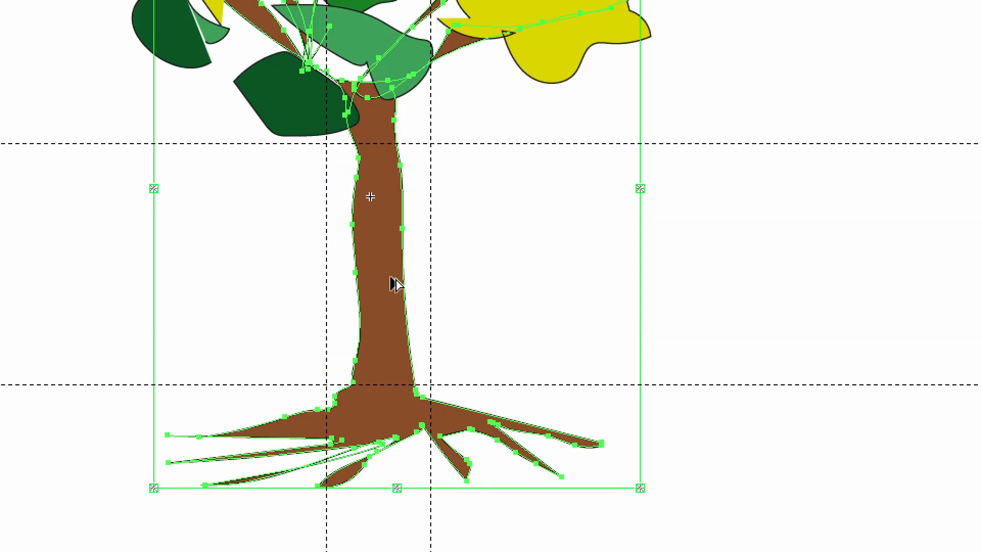
scroll(391, 277, "down", 1)
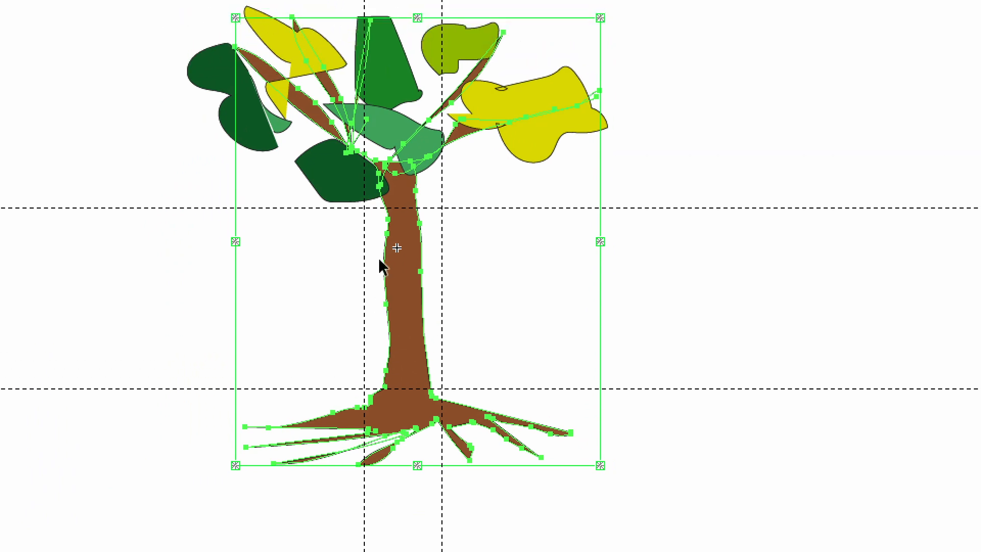
left_click(214, 264)
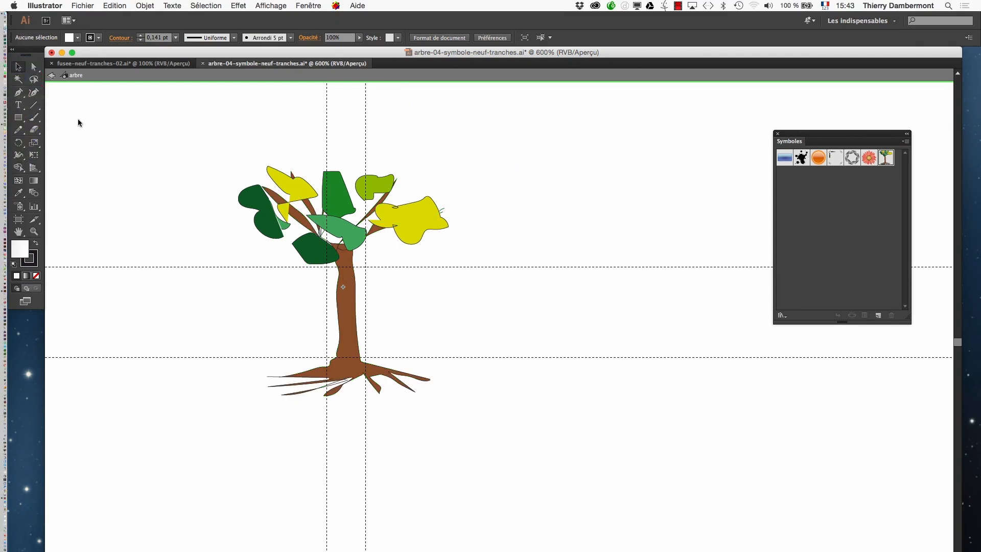
- Leave symbol editing and duplicate the tree instance horizontally to make a row of five trees
left_click(51, 75)
left_click(291, 245, "alt+super")
left_click(292, 245, "alt+super")
left_click_drag(535, 386, 140, 377)
left_click(238, 386)
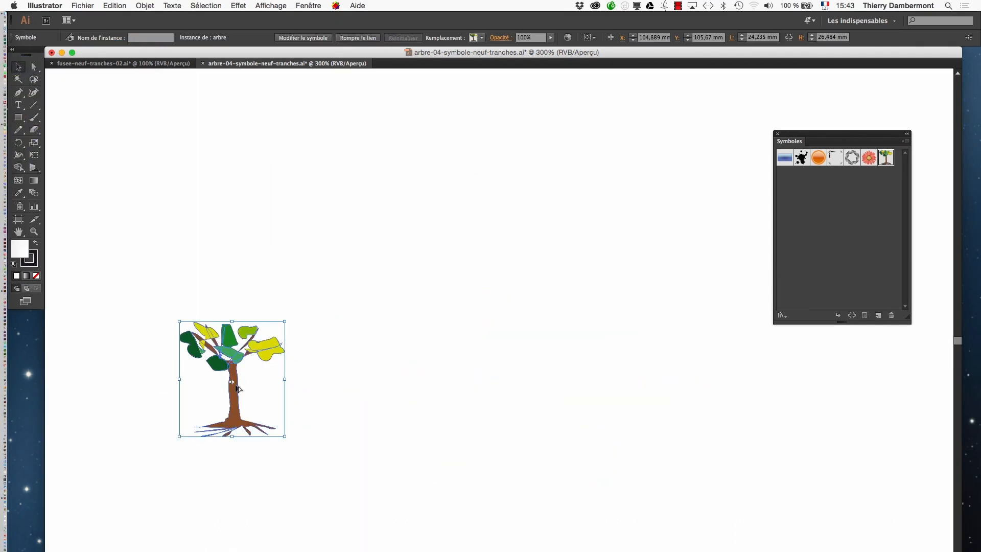
left_click_drag(238, 386, 680, 407)
key("super+shift+a")
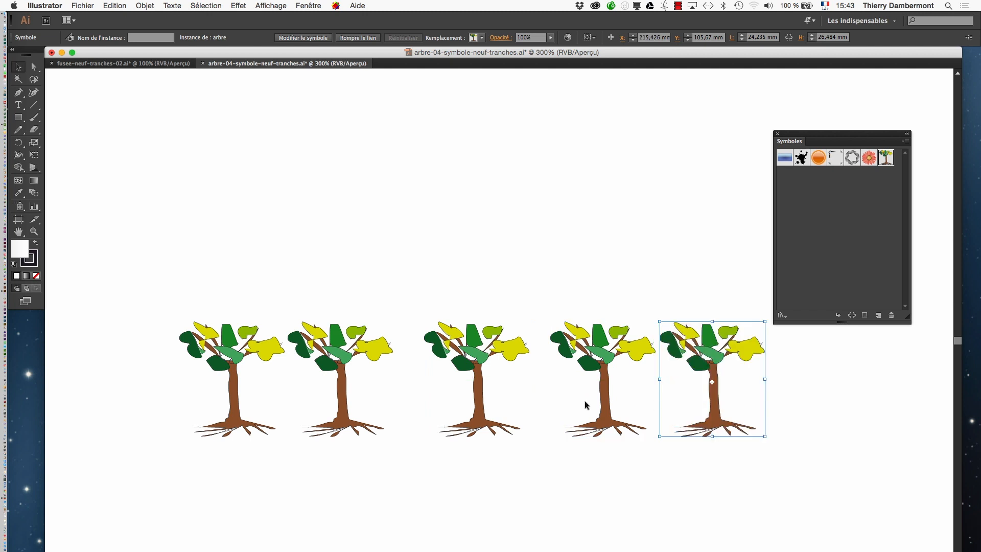
- With Free Transform, stretch the first tree upward to about 67 mm tall and the second to about 50 mm, keeping their widths
left_click(221, 360)
left_click(38, 156)
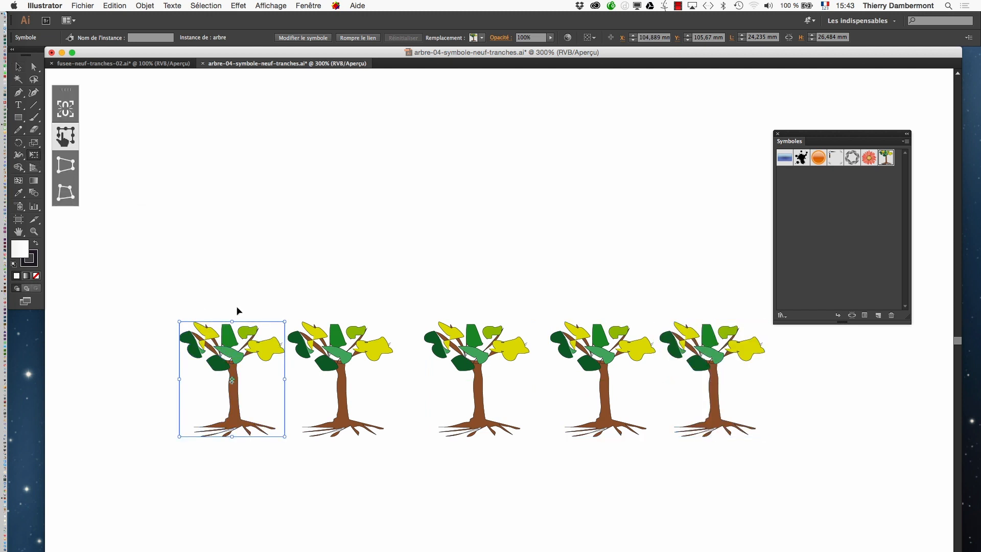
left_click_drag(235, 322, 235, 145)
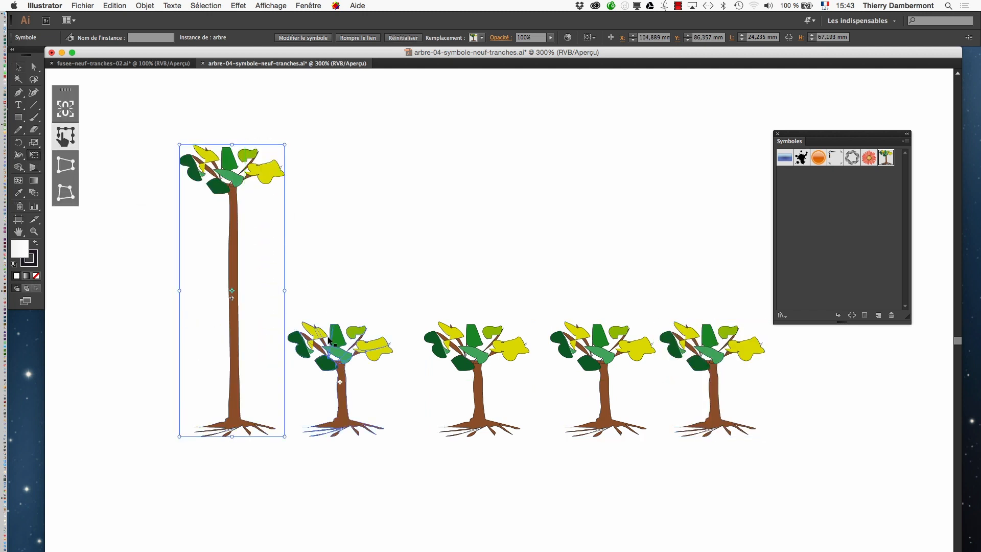
left_click(338, 363)
left_click_drag(341, 321, 340, 220)
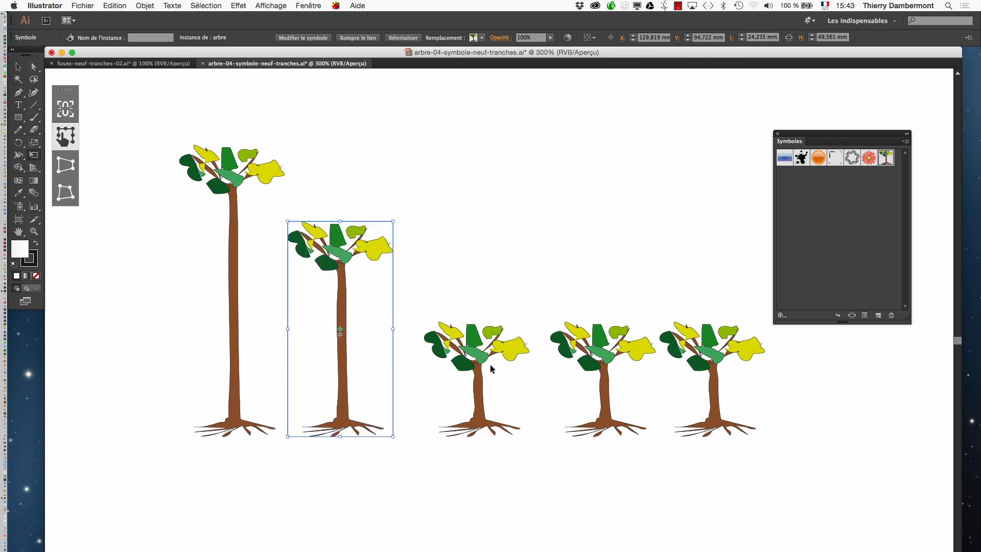
- Squash the third tree from above to roughly two thirds of its height and select the fourth tree
left_click(477, 345)
left_click_drag(477, 322, 477, 358)
left_click(579, 365)
scroll(478, 414, "up", 5)
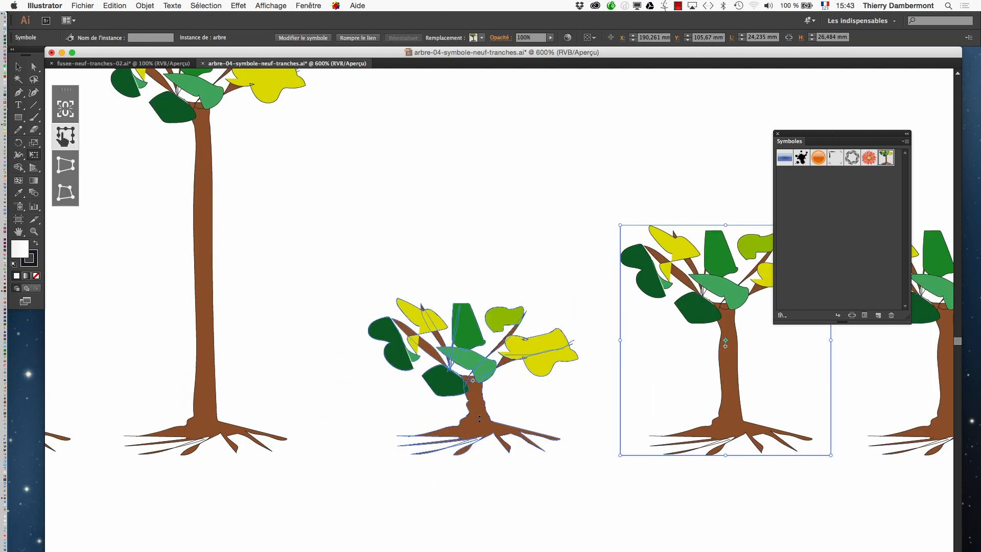
- Stretch the fourth tree upward to about 114 mm tall and the fifth to about 59 mm, keeping their widths, and deselect
scroll(489, 400, "down", 6)
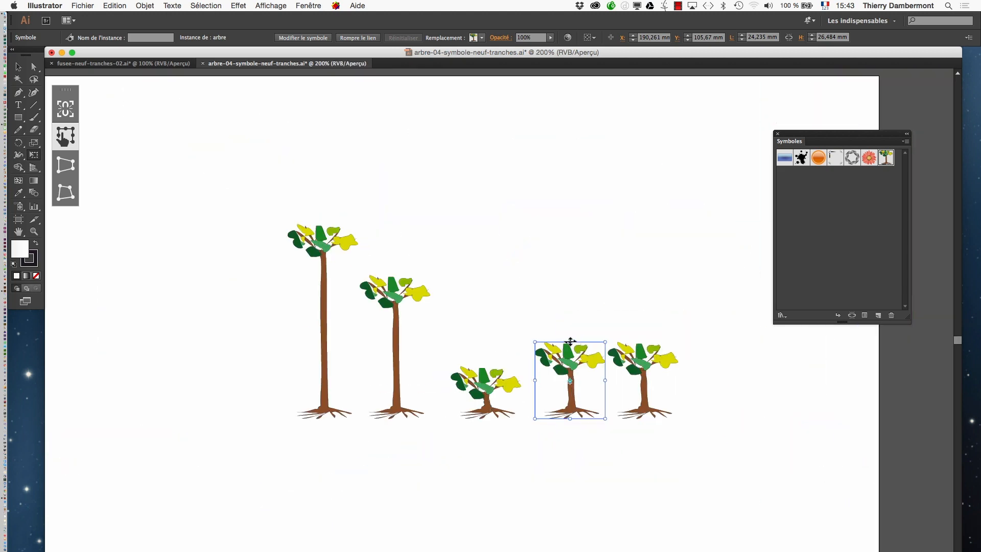
left_click_drag(570, 341, 571, 89)
left_click_drag(636, 264, 589, 267)
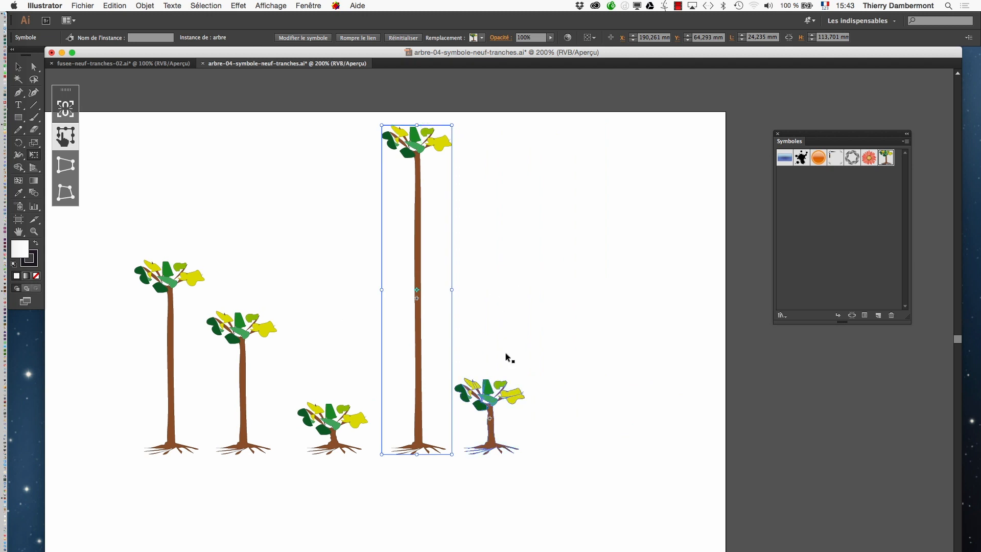
left_click(500, 397)
left_click_drag(489, 377, 499, 327)
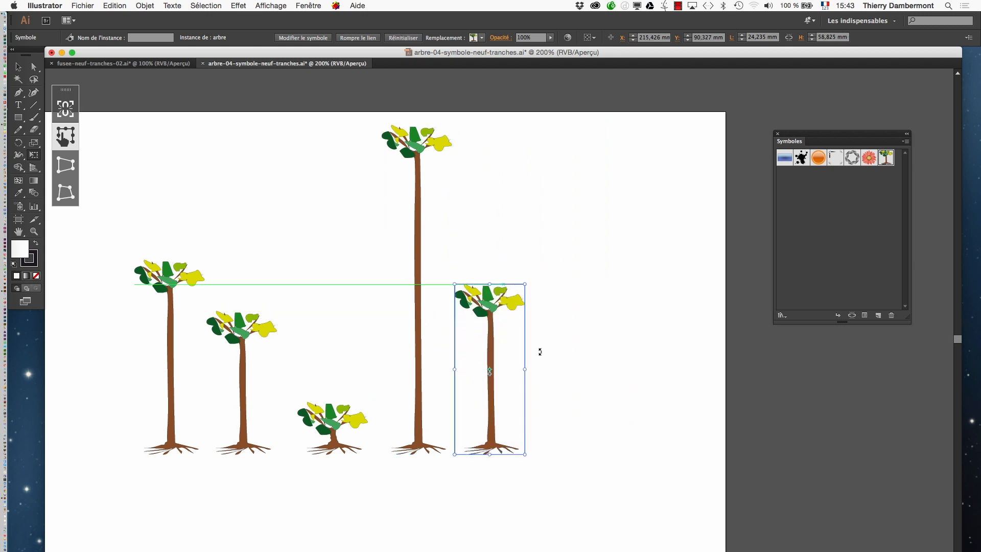
left_click(590, 391)
scroll(590, 408, "left", 5)
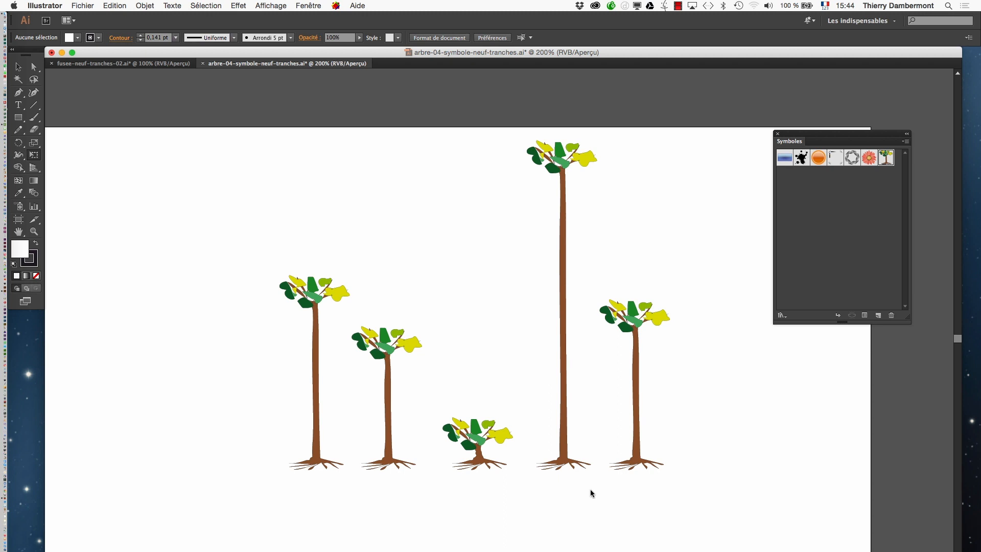
- Save a copy of the document as arbre-04-symbole-neuf-tranches-02.ai with the default Illustrator options
left_click(82, 6)
left_click(113, 92)
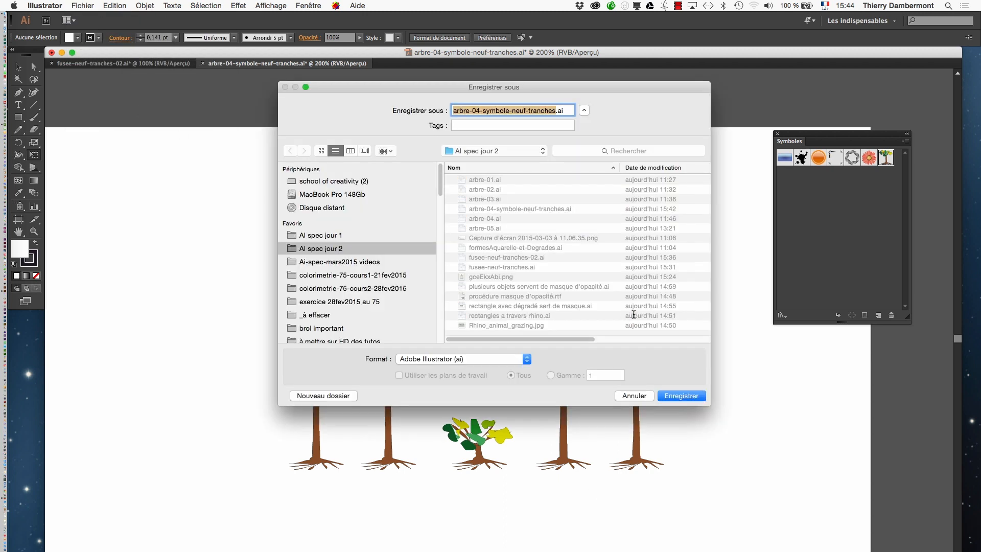
left_click(554, 111)
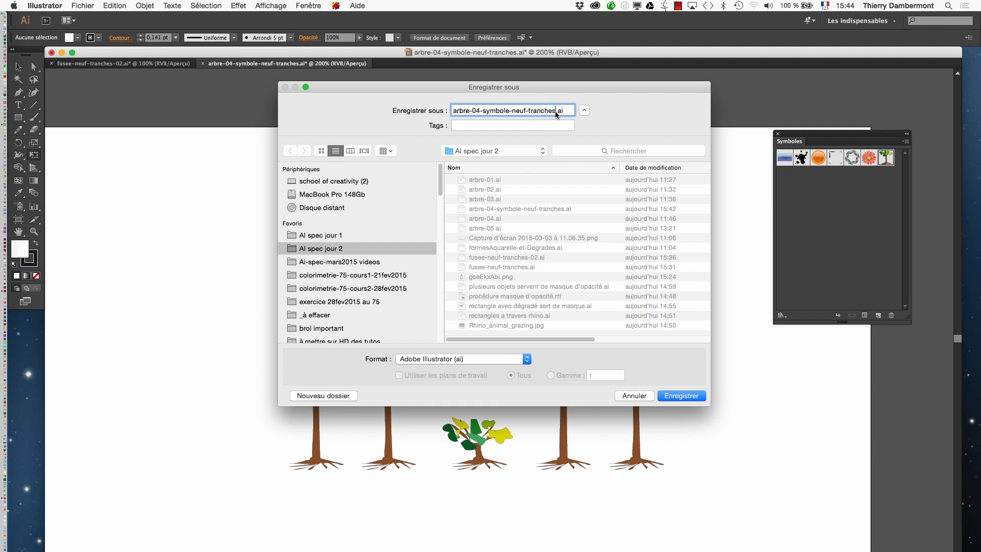
type("-02")
left_click(694, 396)
left_click(532, 383)
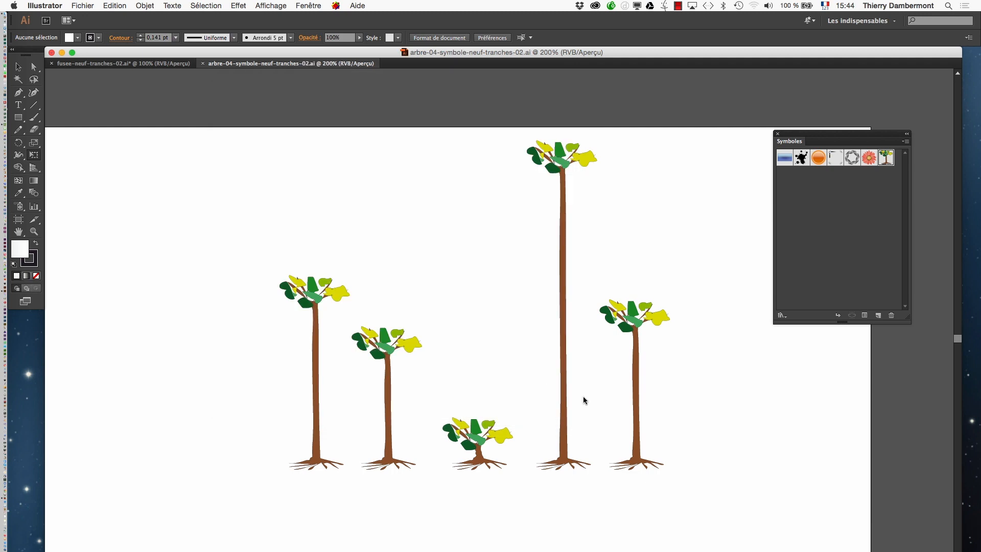
scroll(522, 383, "up", 2)
left_click_drag(561, 373, 454, 502)
left_click(531, 427, "alt+super")
left_click(532, 427, "alt+super")
left_click_drag(449, 416, 523, 451)
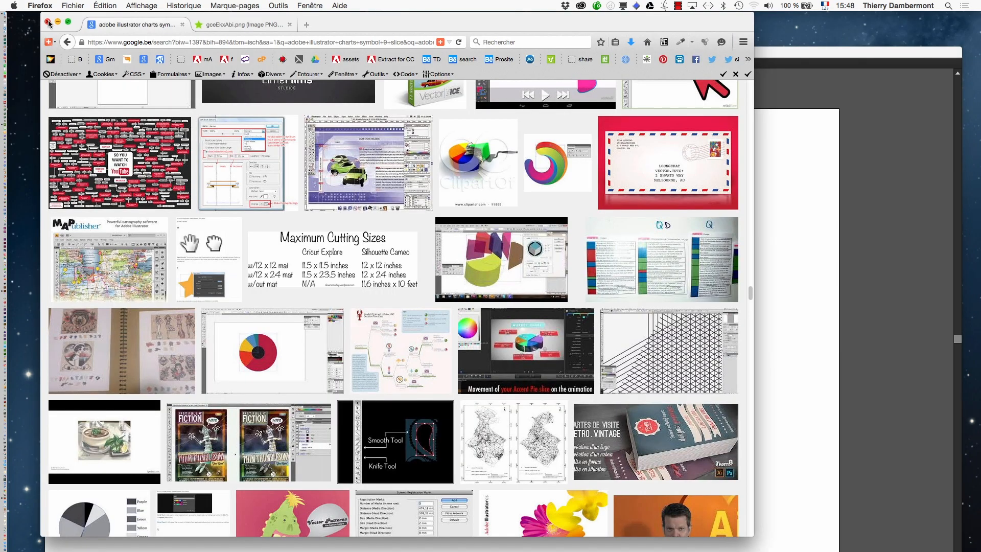
- Close the Firefox image-search window and return to the tree document in Illustrator
left_click(48, 22)
left_click(510, 83)
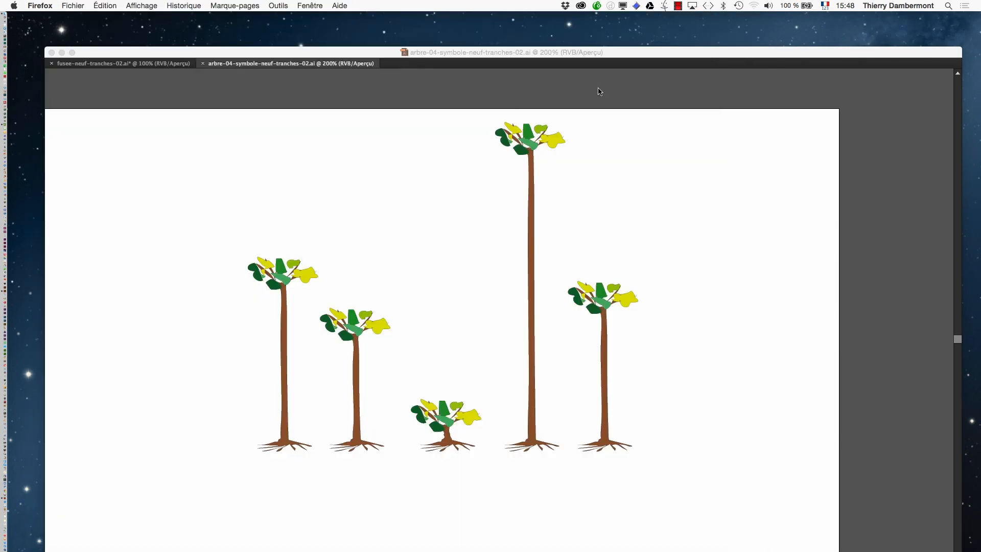
left_click(511, 50)
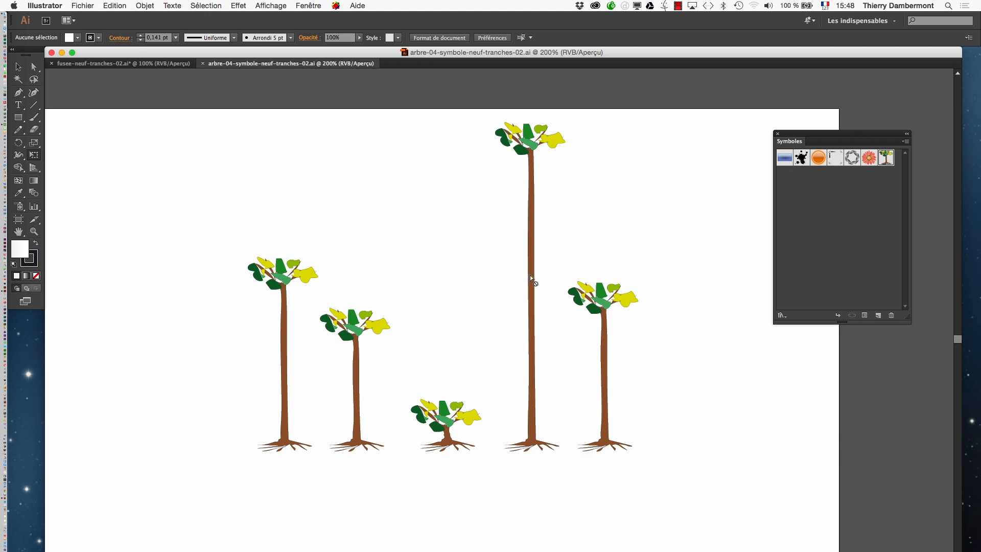
- Select all five trees, move them together down and to the left on the artboard, and deselect them
left_click(18, 67)
left_click_drag(163, 111, 735, 449)
left_click_drag(530, 309, 464, 356)
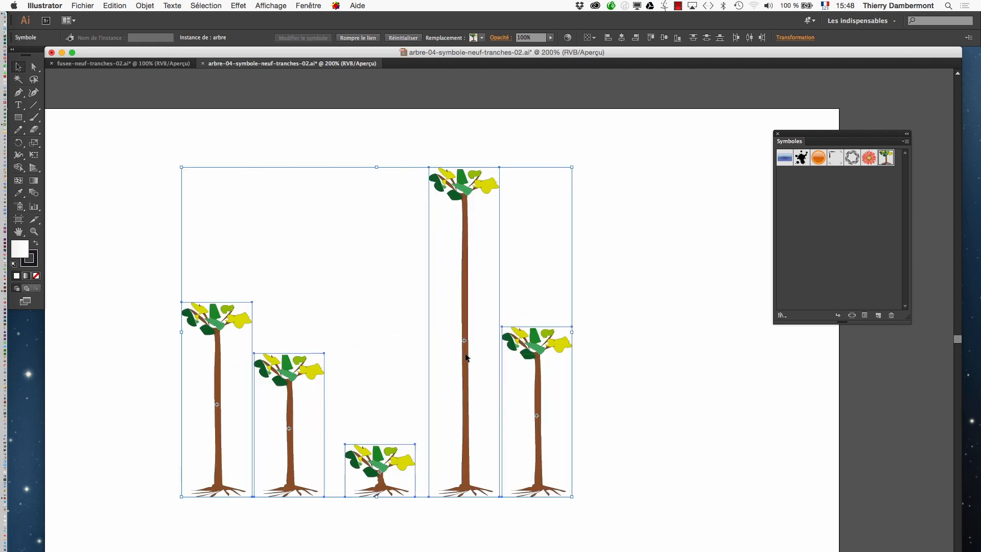
left_click(674, 343)
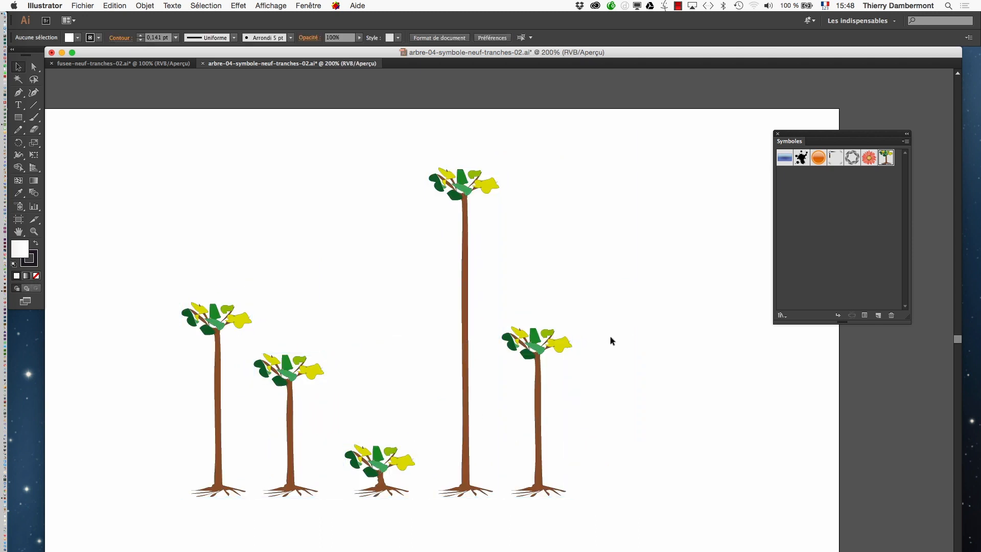
scroll(470, 281, "up", 1)
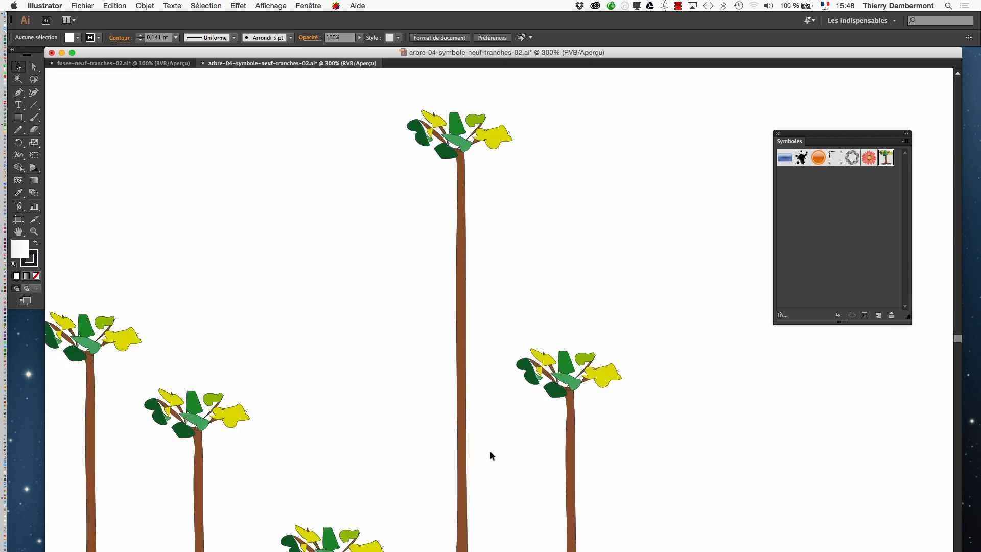
left_click_drag(458, 429, 481, 416)
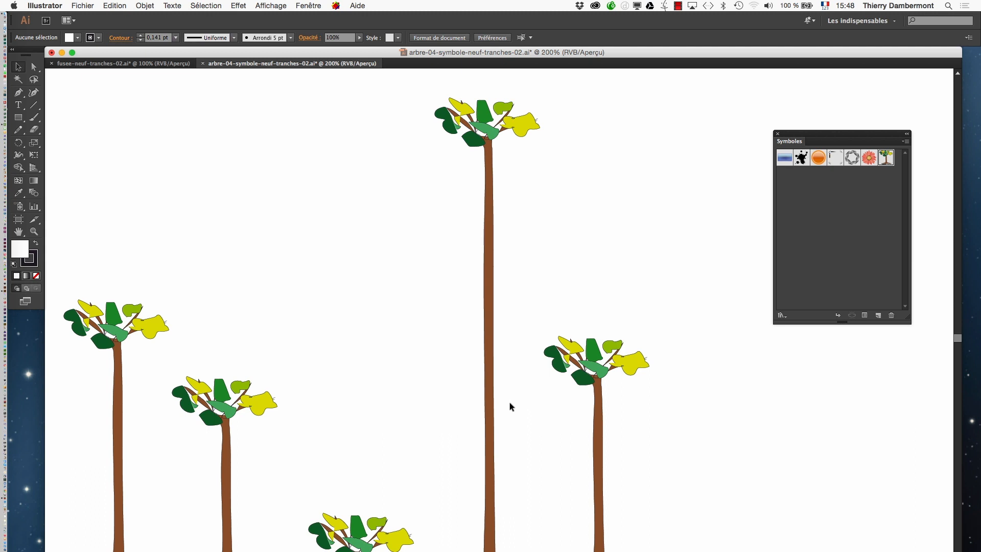
scroll(510, 403, "down", 1)
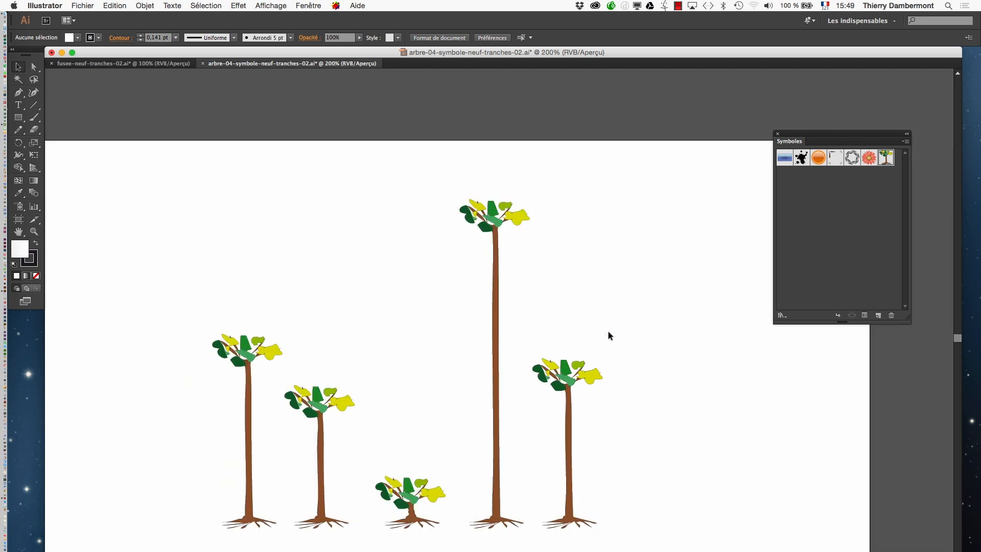
- Switch to Firefox, open a new browser window on the Google home page, and widen the window
key("super+Tab")
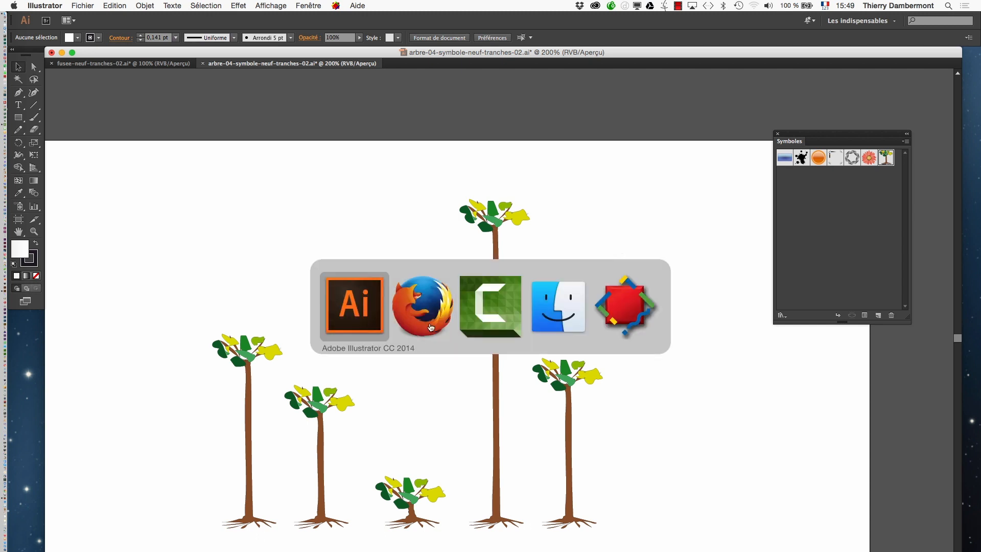
left_click(73, 6)
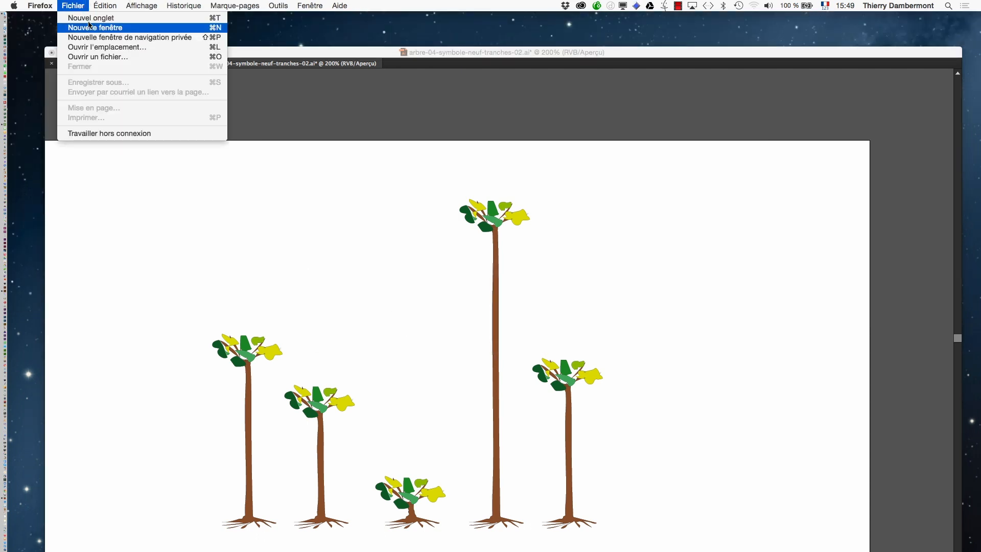
left_click(92, 81)
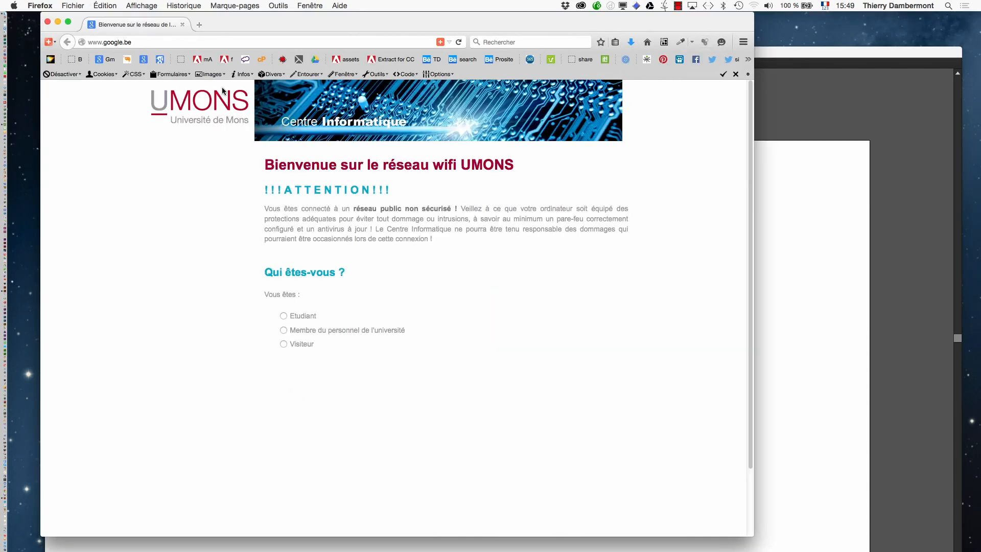
left_click(143, 59)
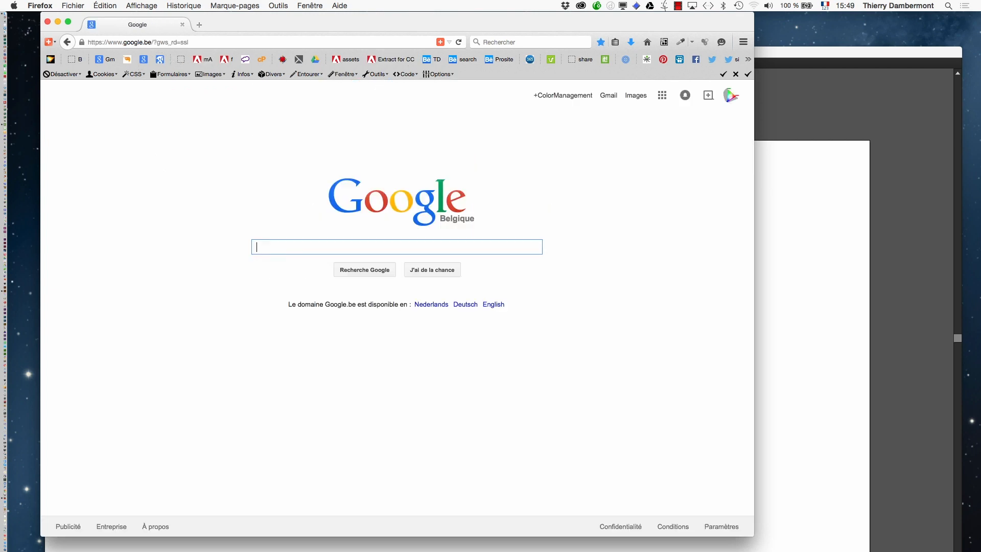
left_click_drag(755, 533, 920, 533)
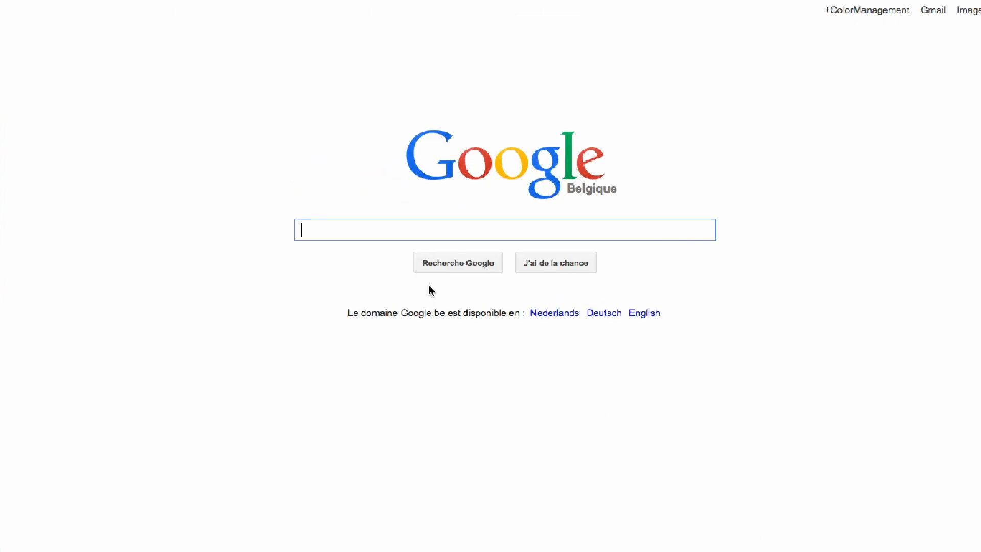
- Search Google for frame "public domain" and show the image results
type("fra")
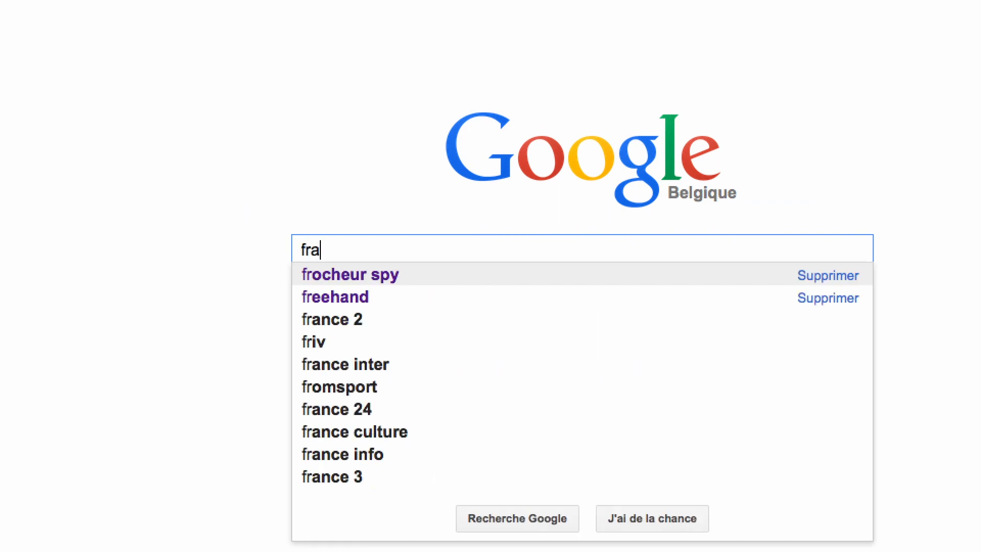
type("me")
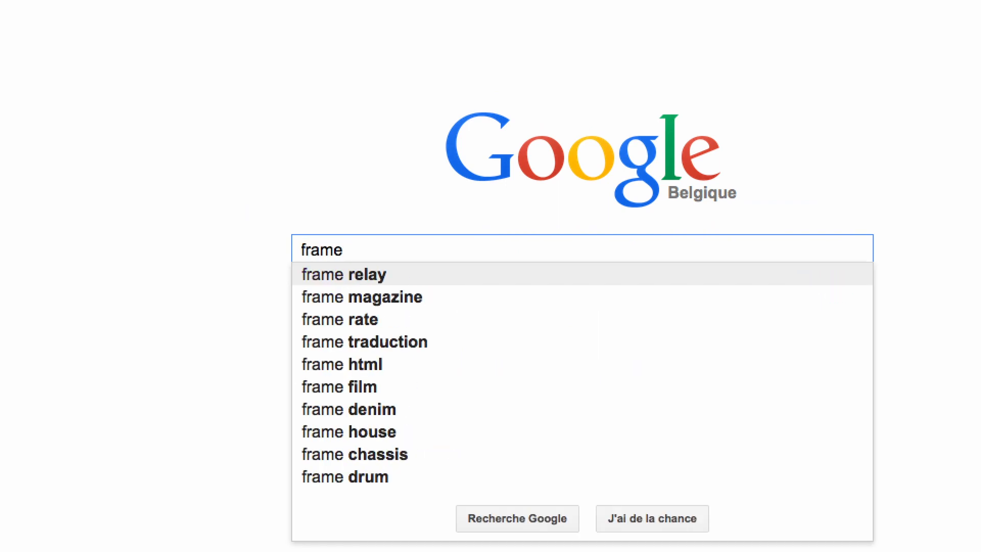
type(" \"public domai")
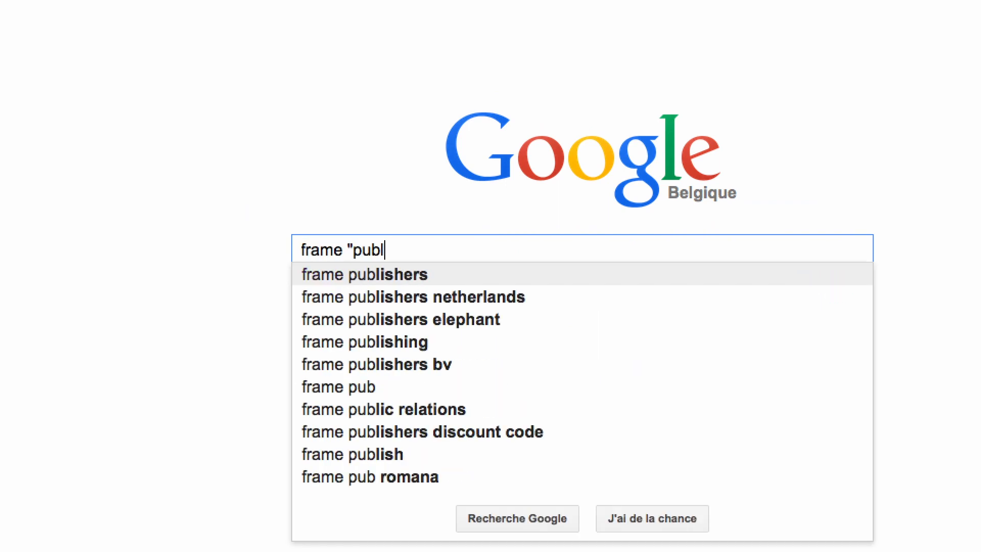
type("n\"")
key("Return")
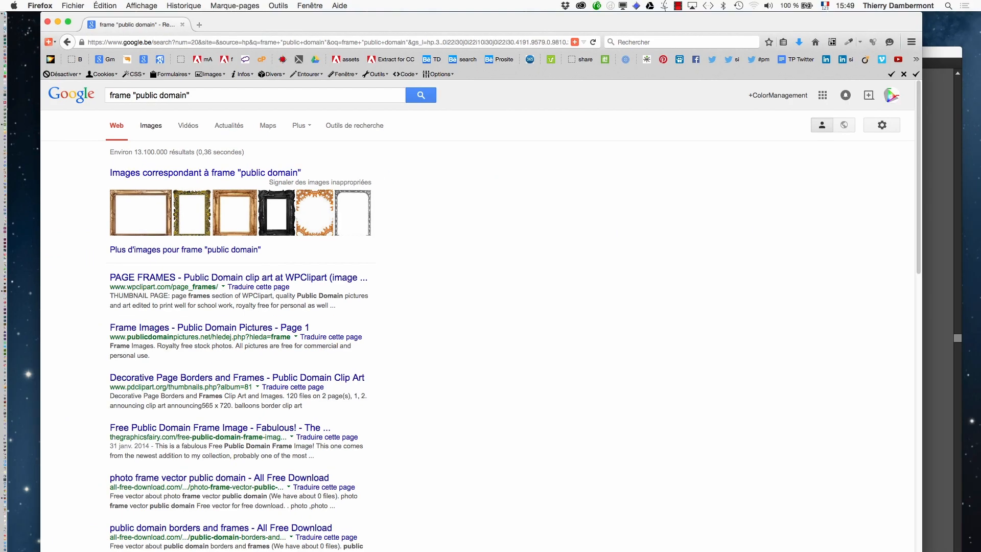
left_click(150, 126)
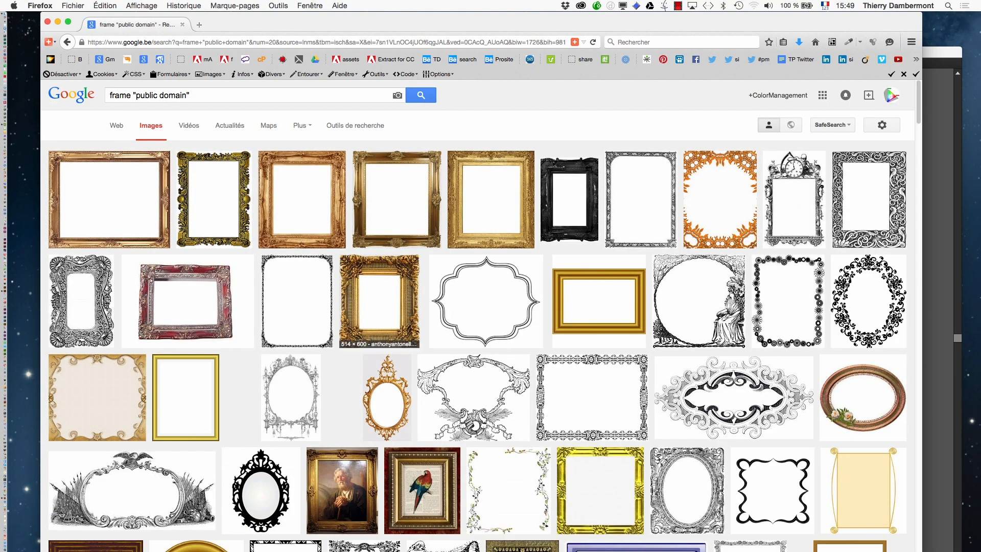
left_click(379, 301, "super")
left_click(229, 24)
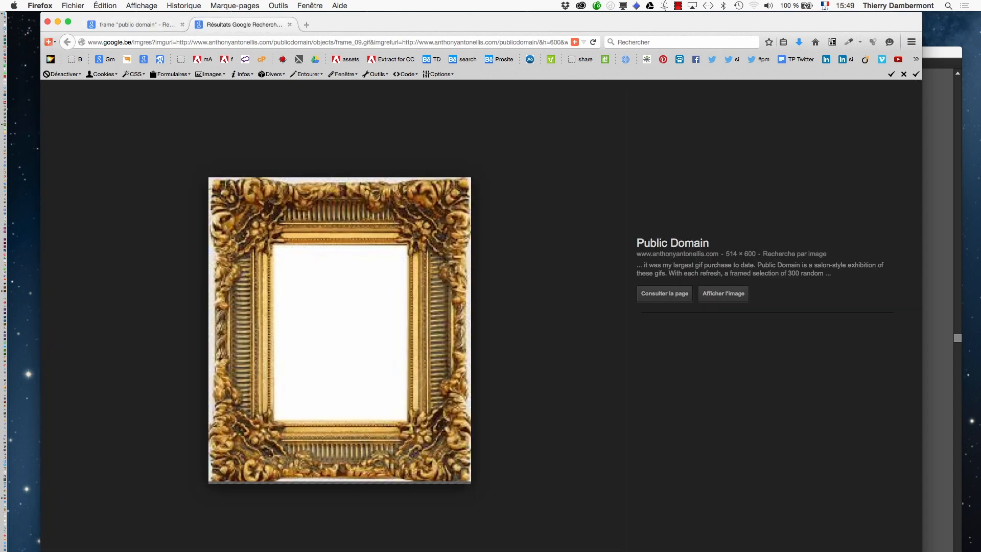
left_click(723, 293)
right_click(477, 295)
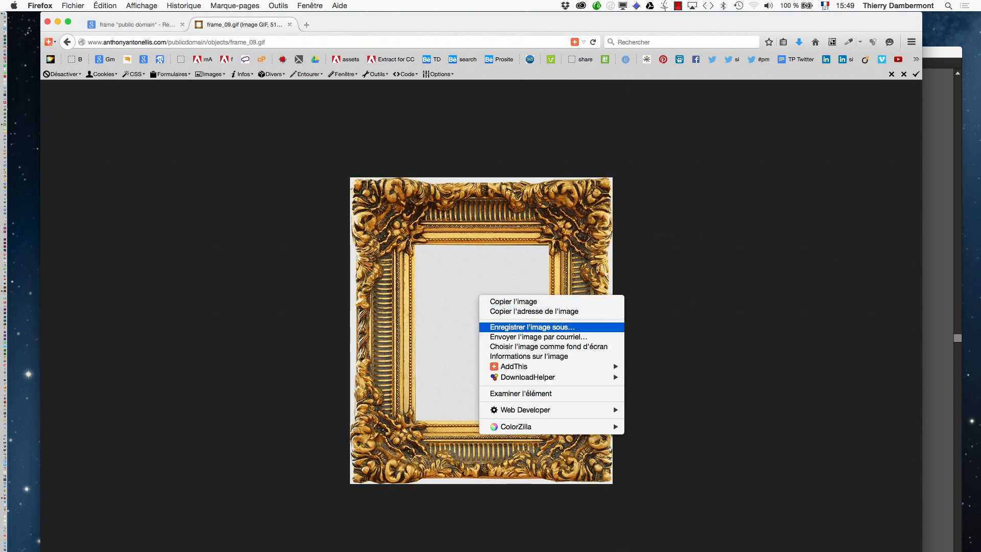
left_click(500, 327)
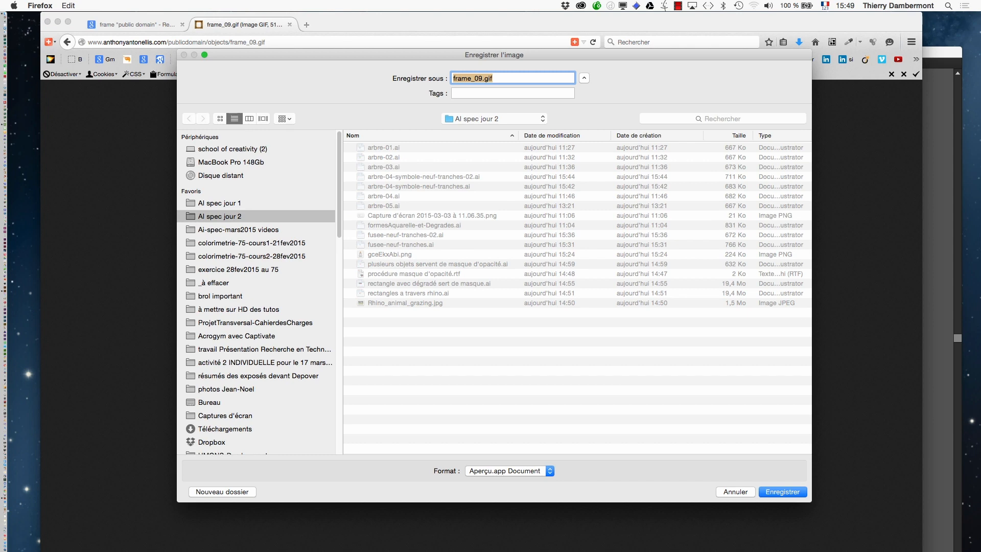
key("Escape")
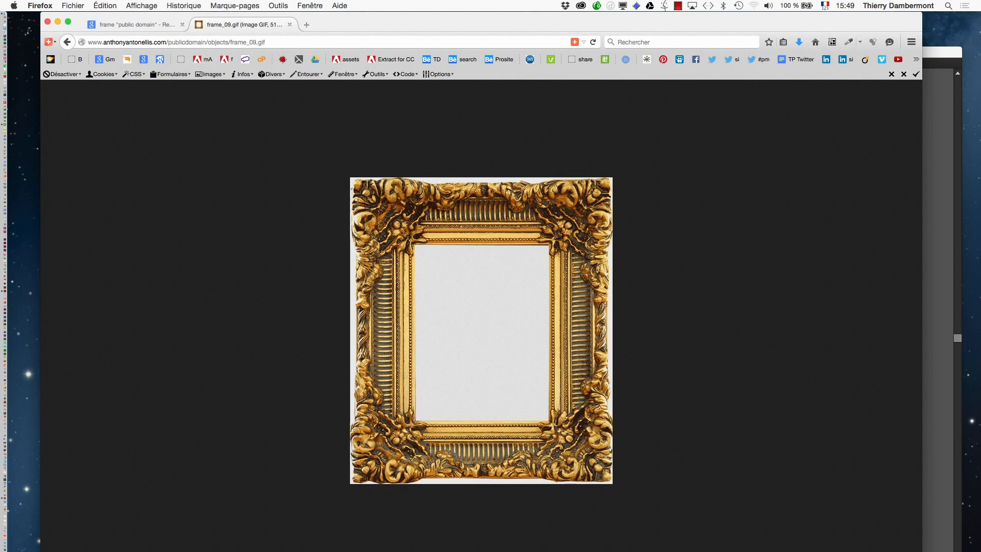
- Go back to the image results and open the first result, the landscape gold frame, at full size in its own tab
left_click(135, 24)
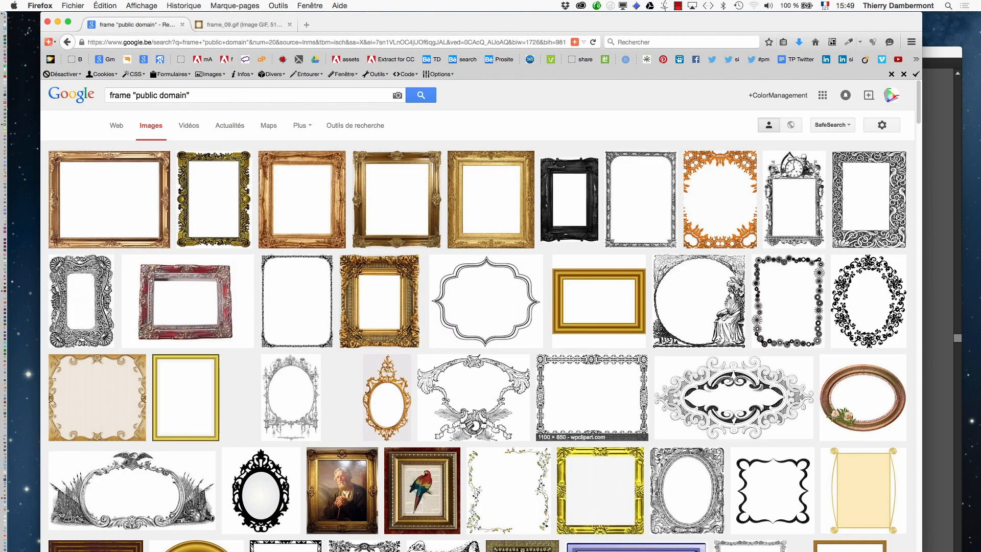
left_click(109, 199, "super")
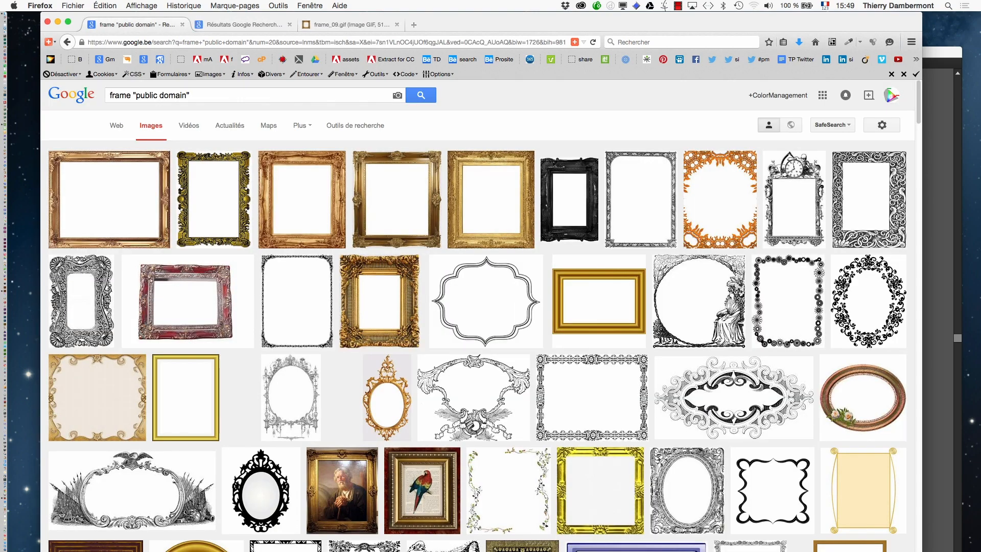
key("ctrl+Tab")
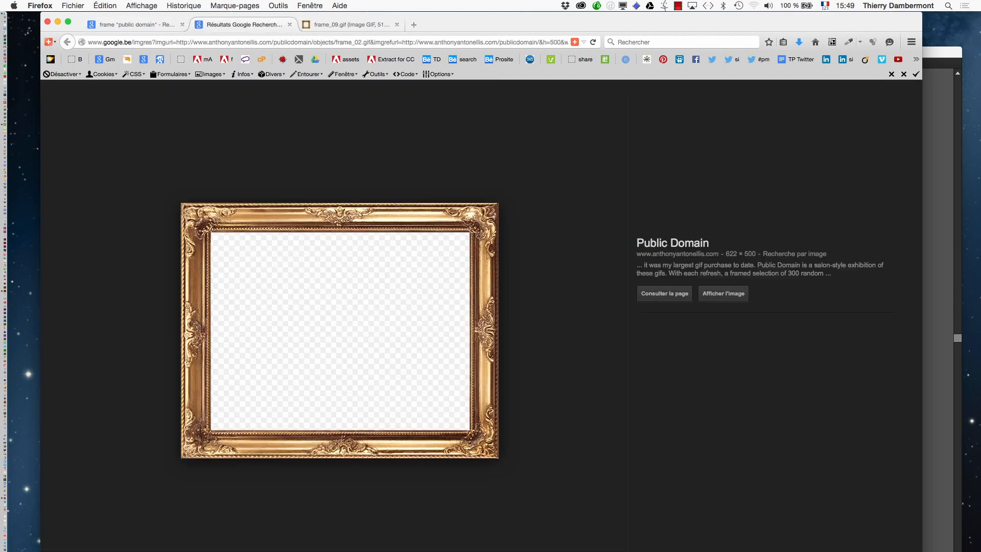
left_click(723, 293, "super")
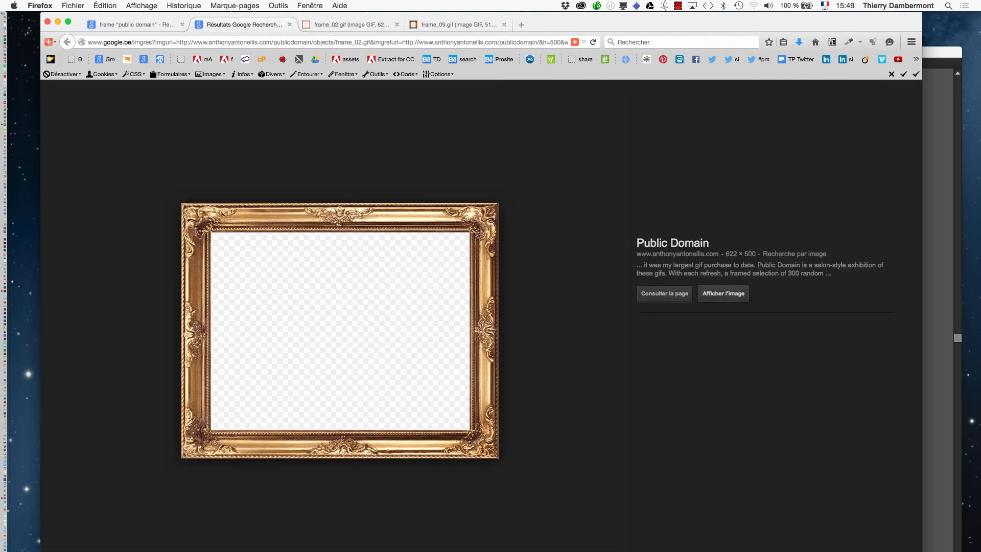
right_click(378, 267)
key("Escape")
key("ctrl+Tab")
- Save the full-size landscape gold frame image as frame_02.gif in the AI spec jour 2 folder
right_click(440, 305)
left_click(465, 338)
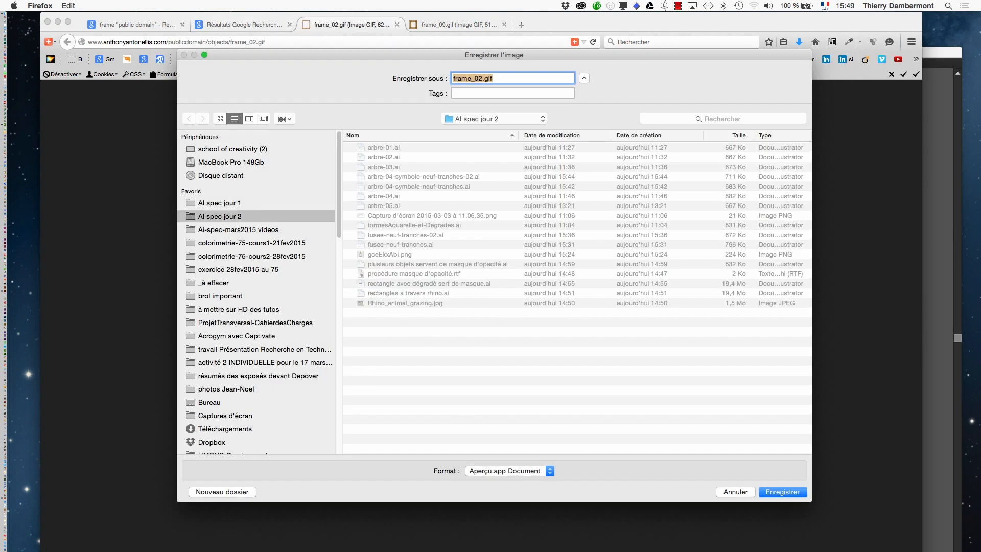
key("Return")
key("super+Tab")
key("super+Tab")
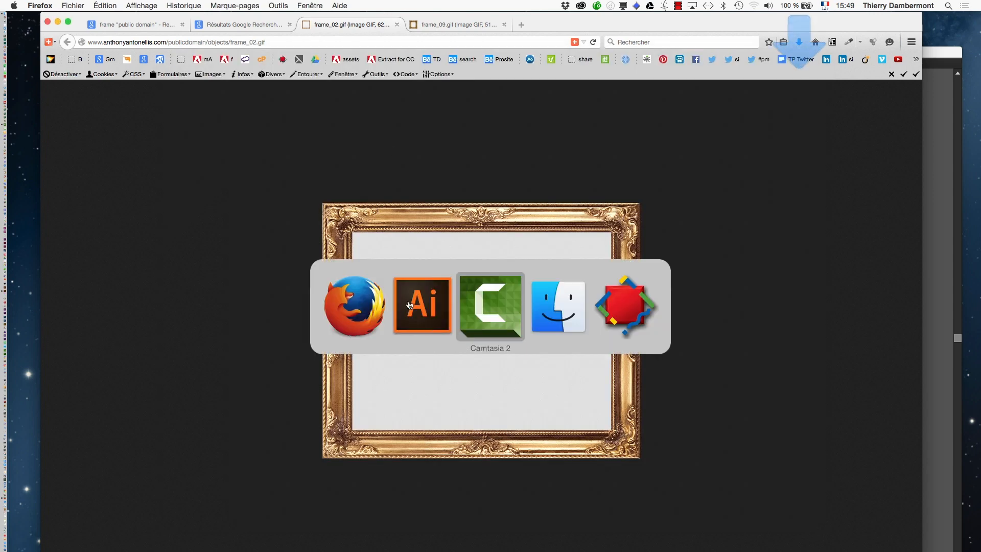
- Switch to Illustrator and create a new blank document
left_click(406, 285)
left_click(82, 6)
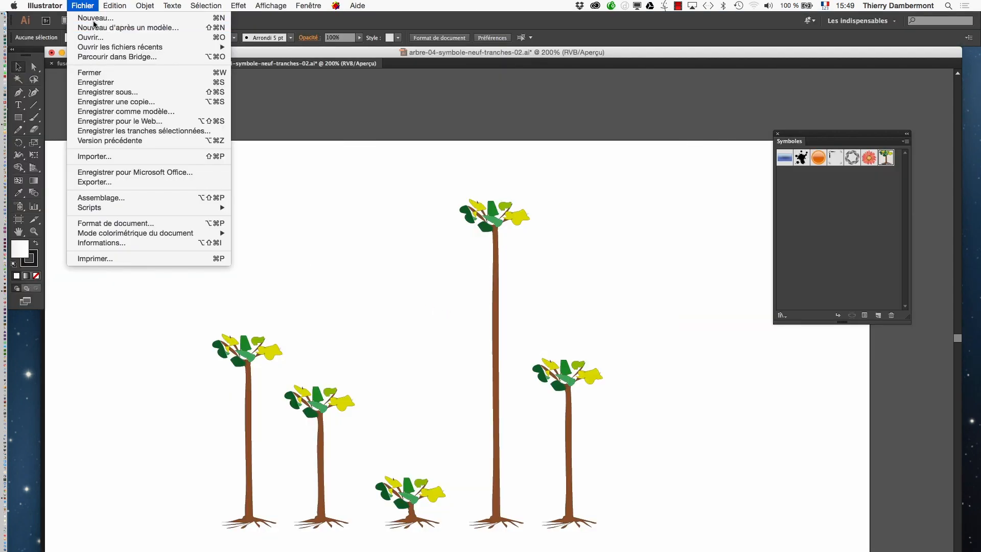
left_click(86, 16)
left_click(531, 332)
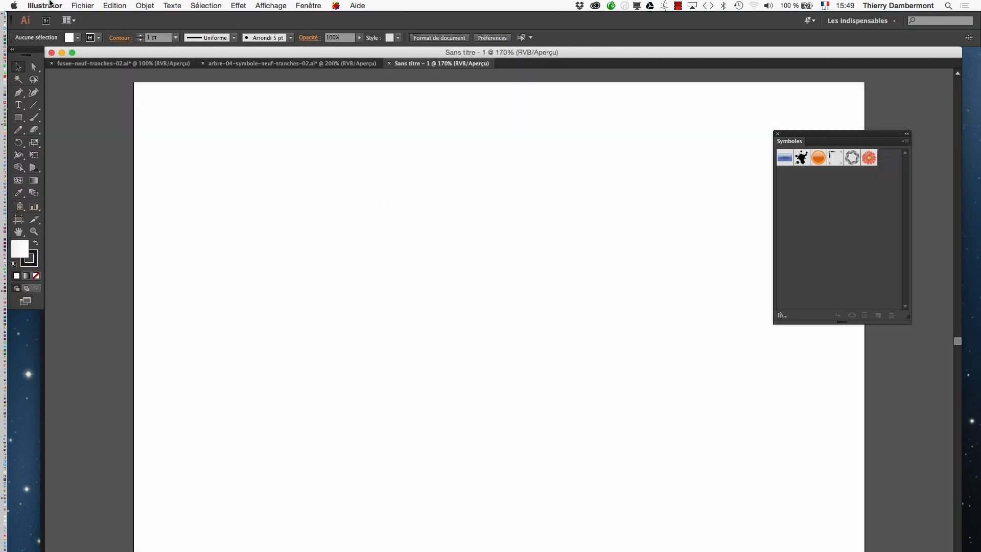
- Import frame_02.gif from the AI spec jour 2 folder and place it on the artboard about 166 mm wide
left_click(82, 6)
left_click(97, 157)
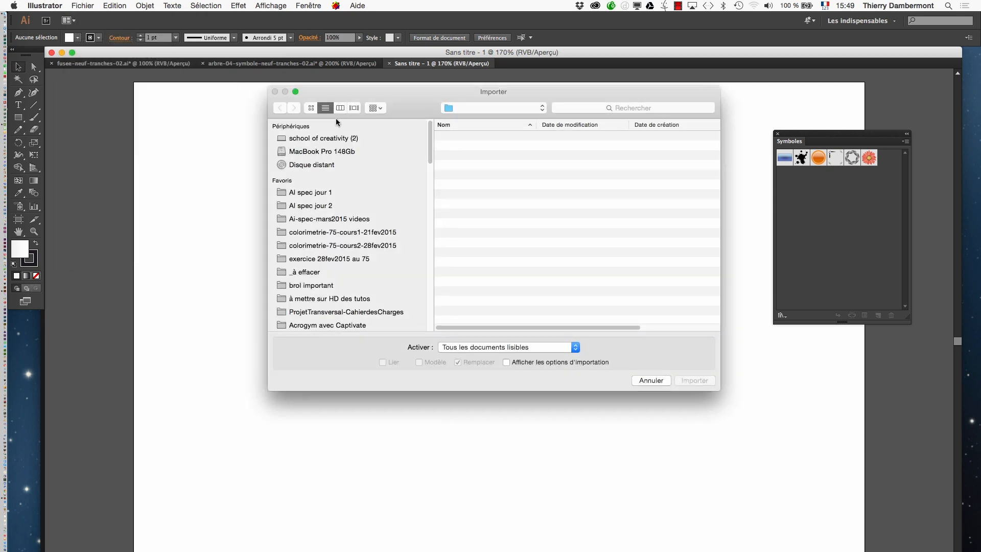
left_click(621, 125)
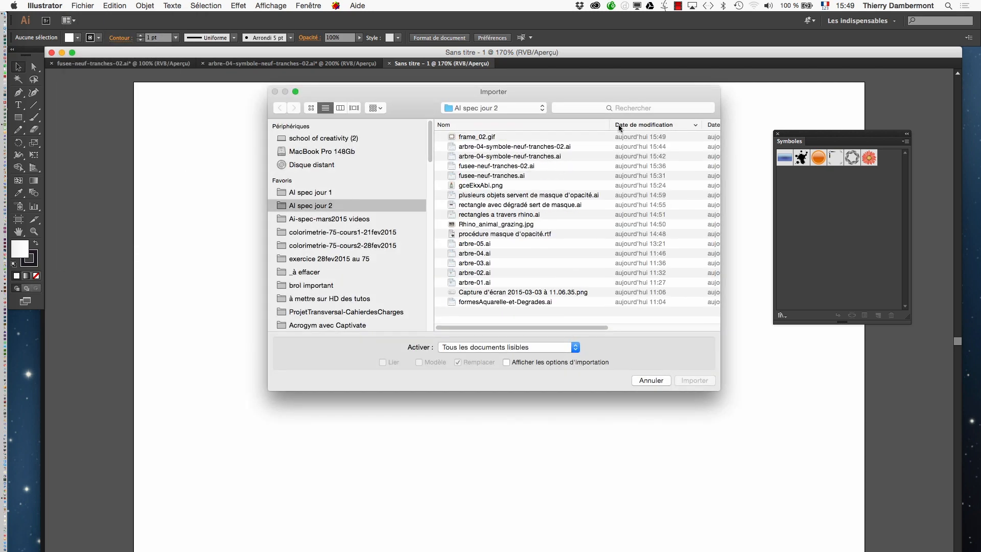
left_click(491, 147)
left_click(685, 380)
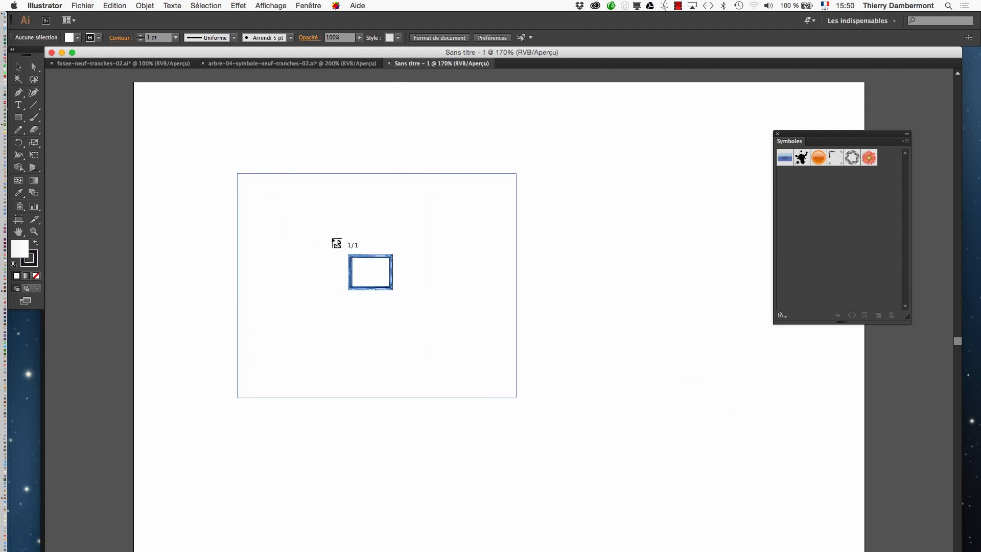
left_click_drag(237, 173, 777, 488)
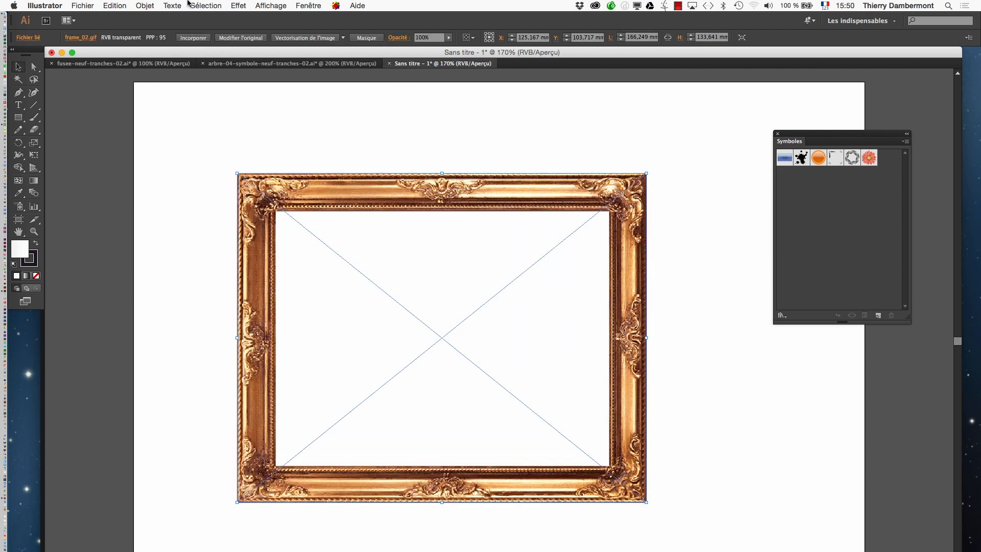
- Open the Image Trace settings for the placed frame, enable the preview, and set the tracing mode to Couleur
left_click(308, 6)
left_click(351, 415)
left_click(658, 500)
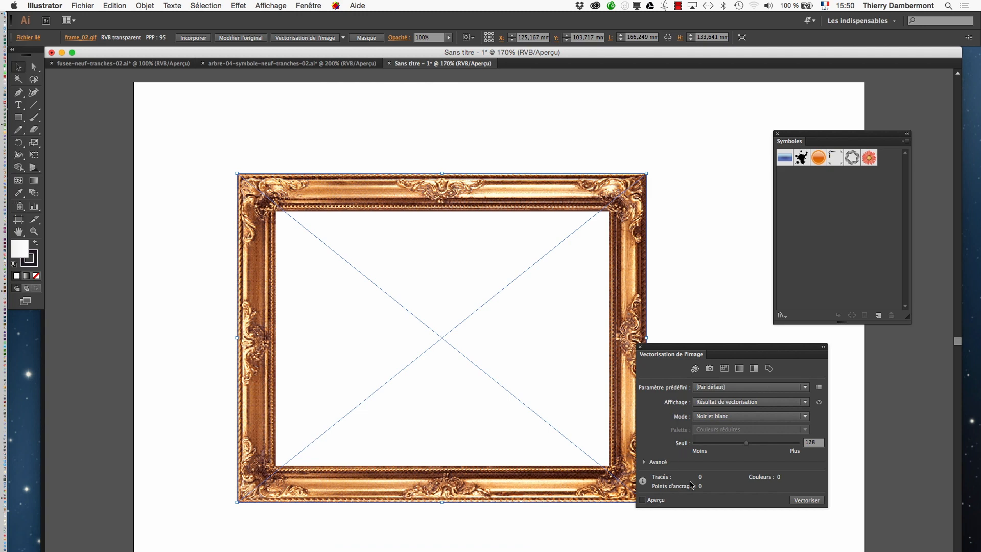
scroll(476, 322, "right", 5)
scroll(475, 322, "down", 3)
left_click(754, 416)
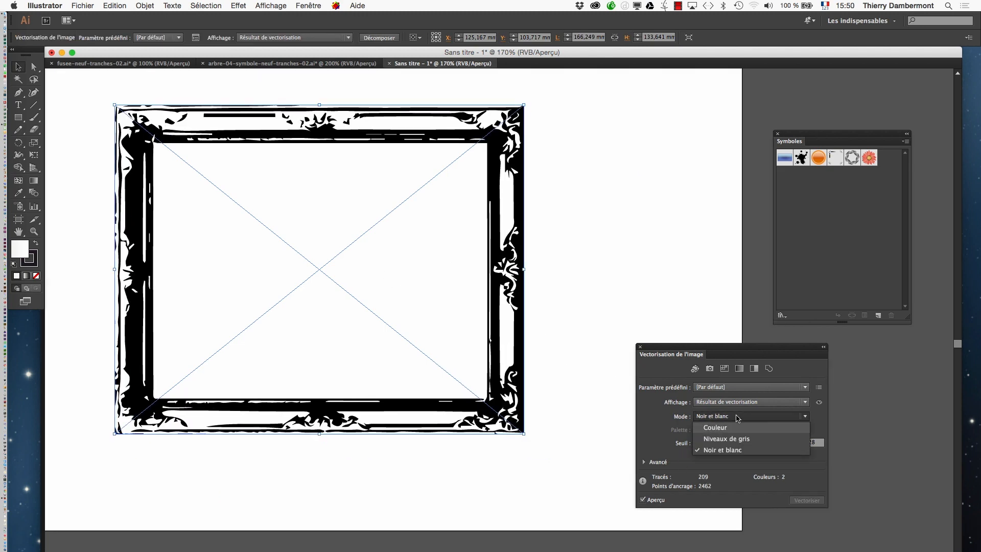
left_click(738, 423)
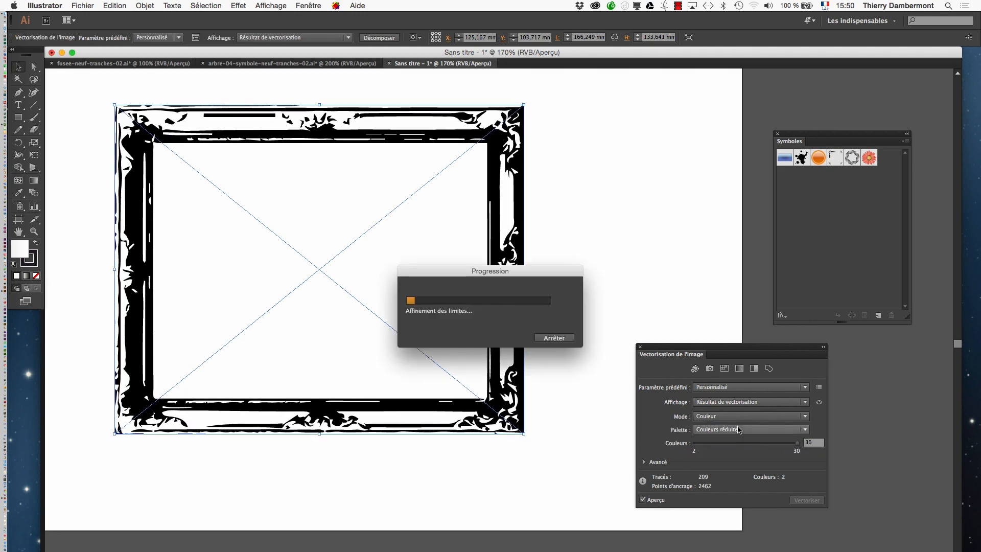
- Limit the frame tracing to 4 colours and set the noise in the advanced options to 1 px
left_click(709, 443)
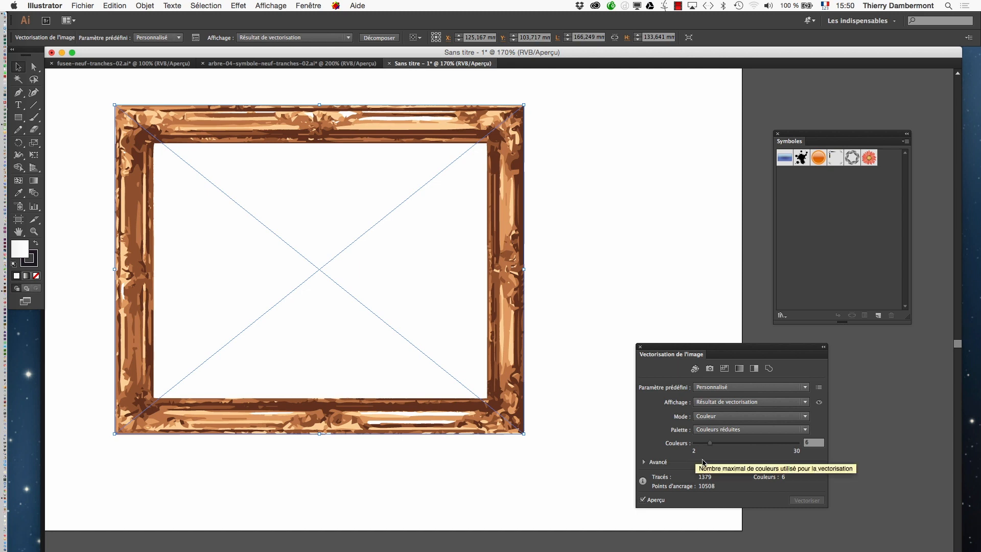
left_click(702, 443)
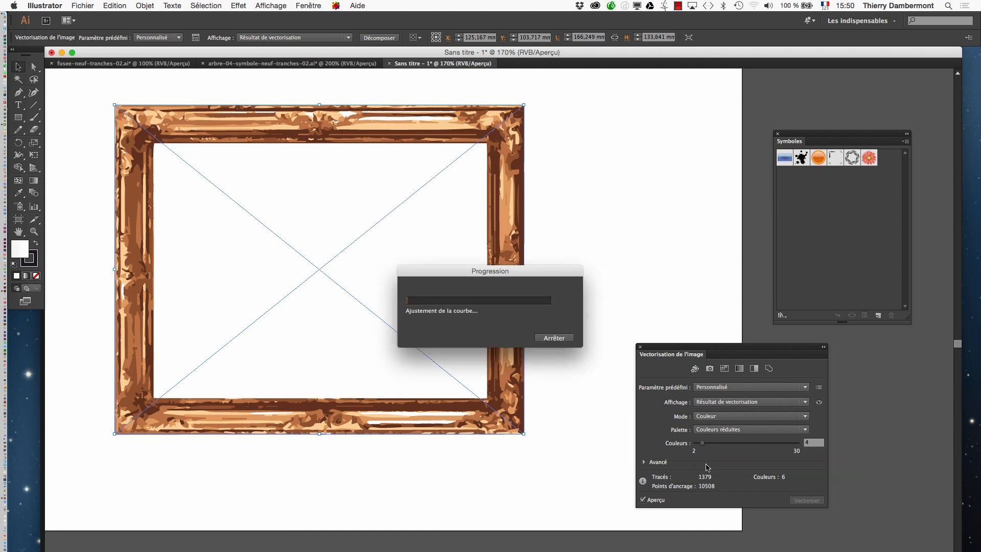
left_click(643, 462)
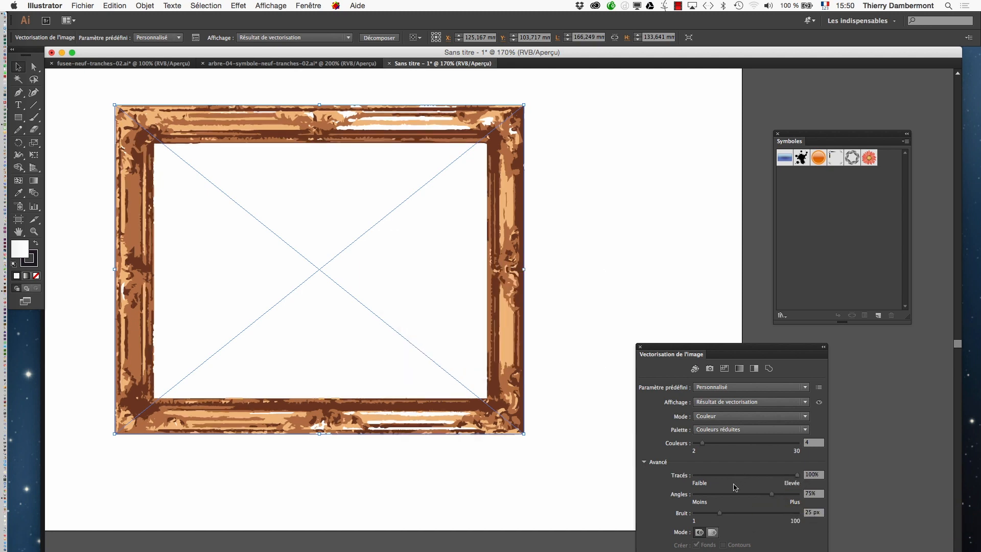
left_click_drag(718, 512, 702, 514)
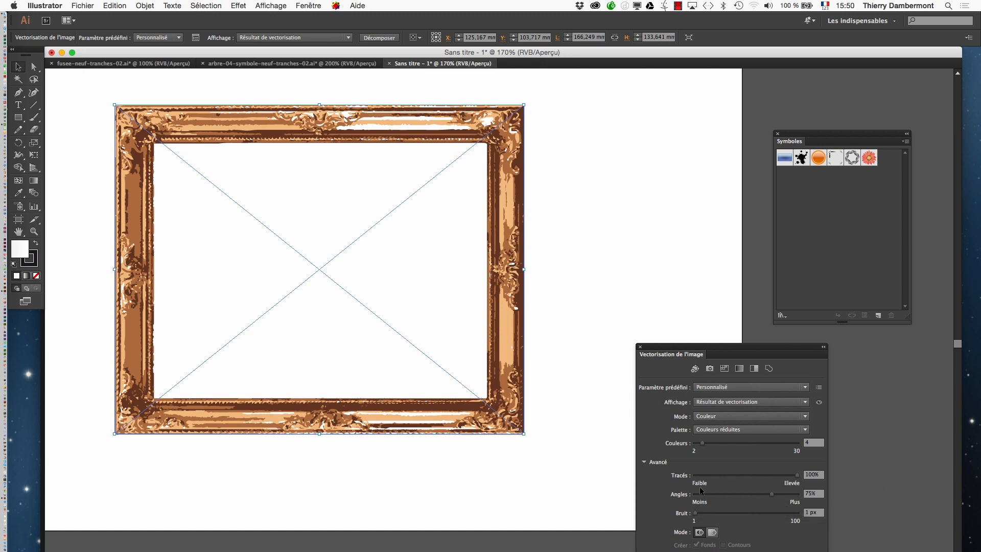
left_click_drag(663, 346, 668, 191)
- Try expanding the frame tracing, show the transparency grid, and undo the expansion
left_click(145, 5)
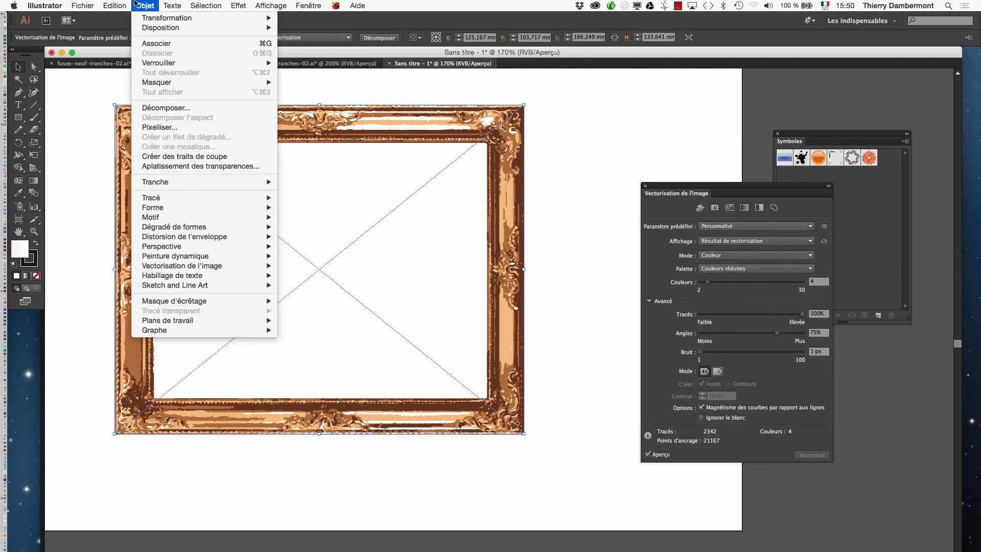
mouse_move(169, 258)
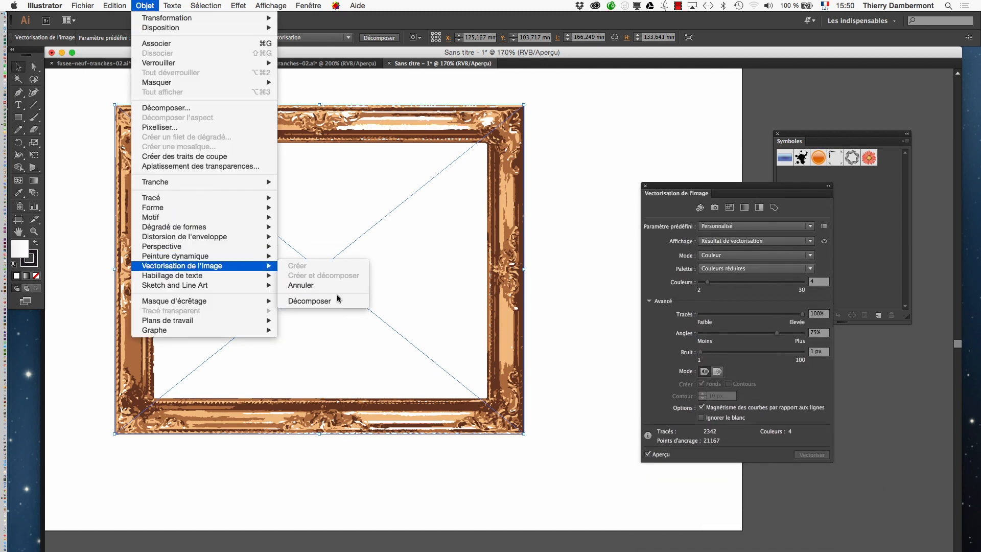
left_click(339, 298)
left_click(271, 6)
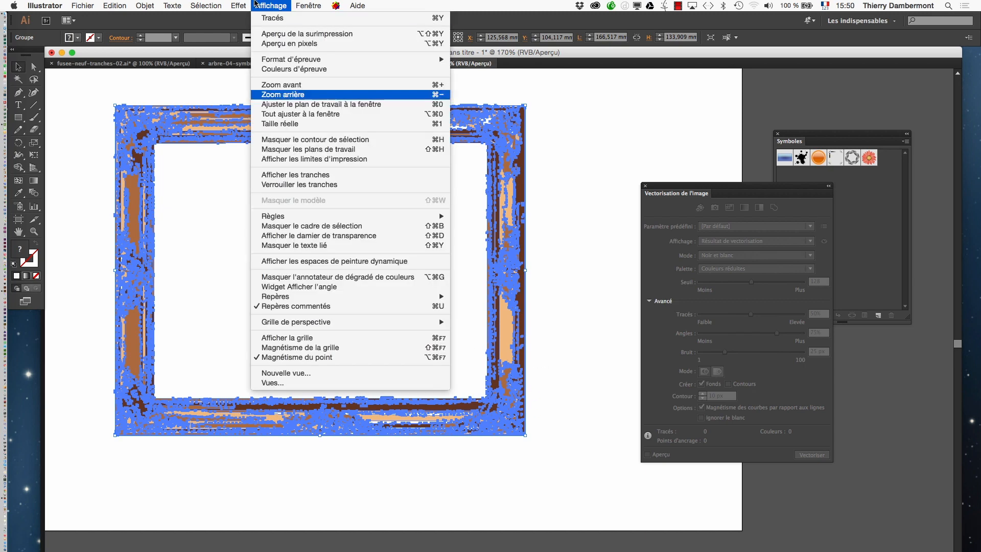
left_click(329, 236)
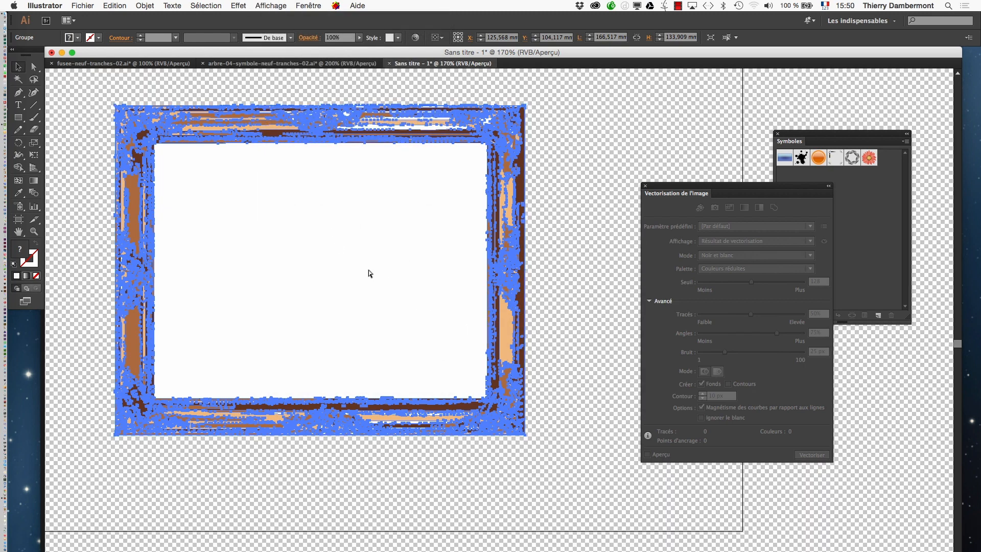
key("super+z")
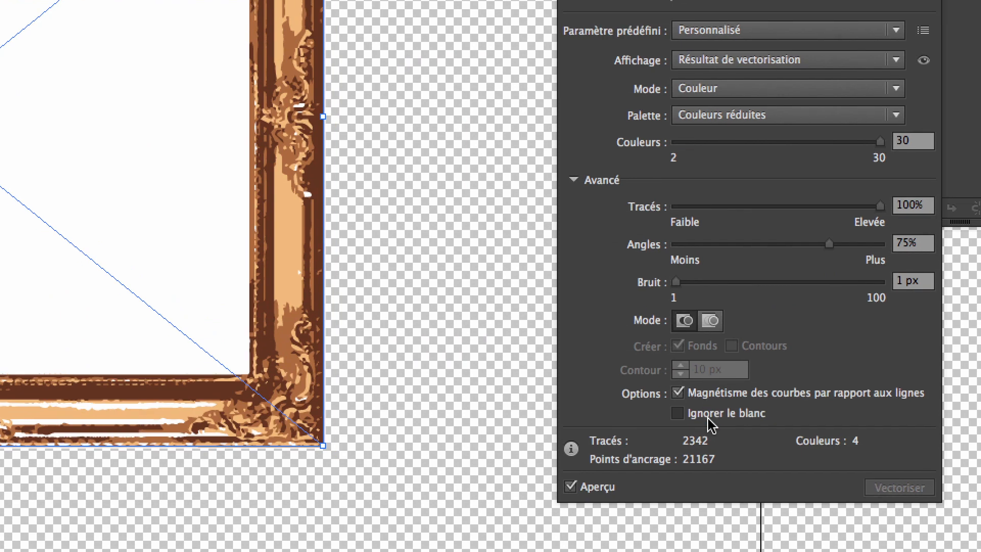
- Make the tracing ignore white and expand the traced frame into editable paths
left_click(709, 417)
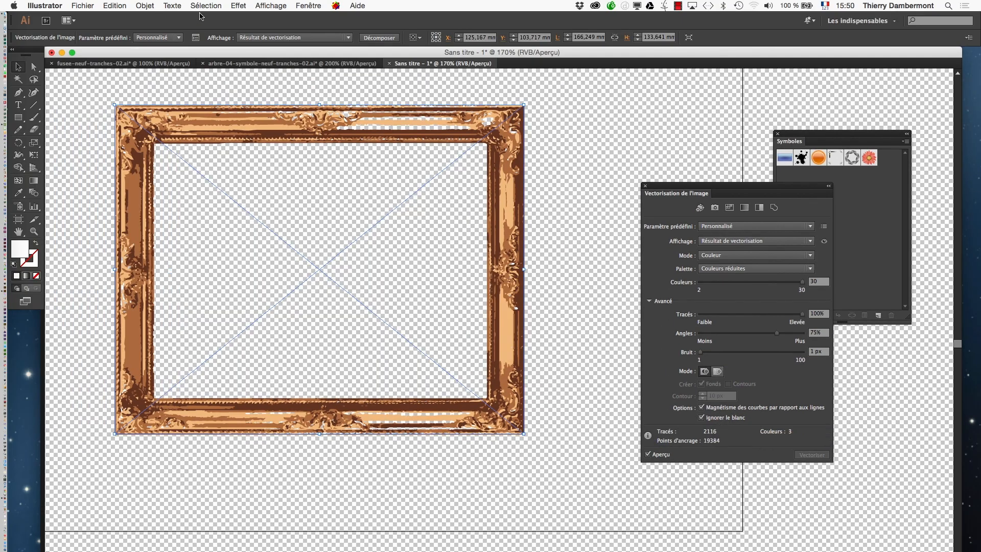
left_click(145, 5)
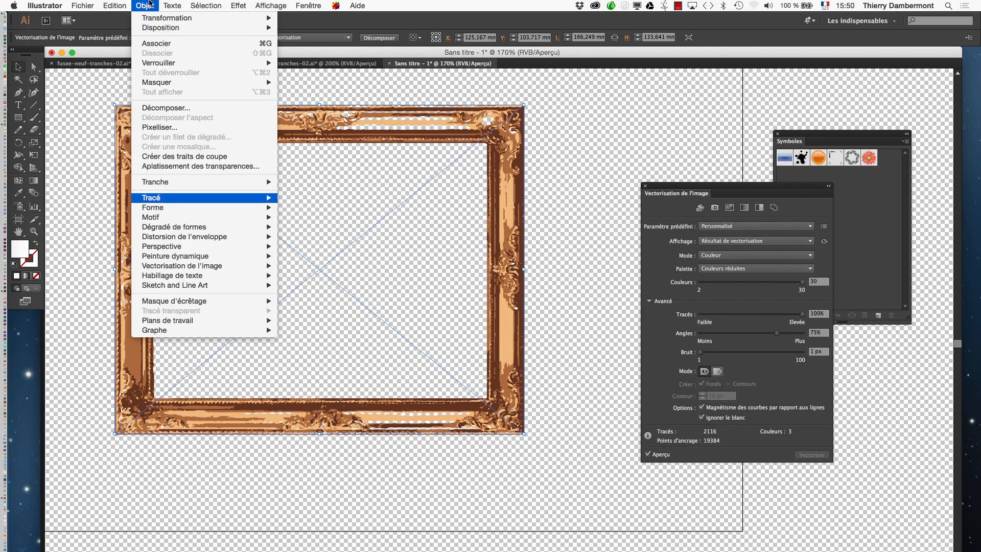
mouse_move(230, 265)
left_click(327, 302)
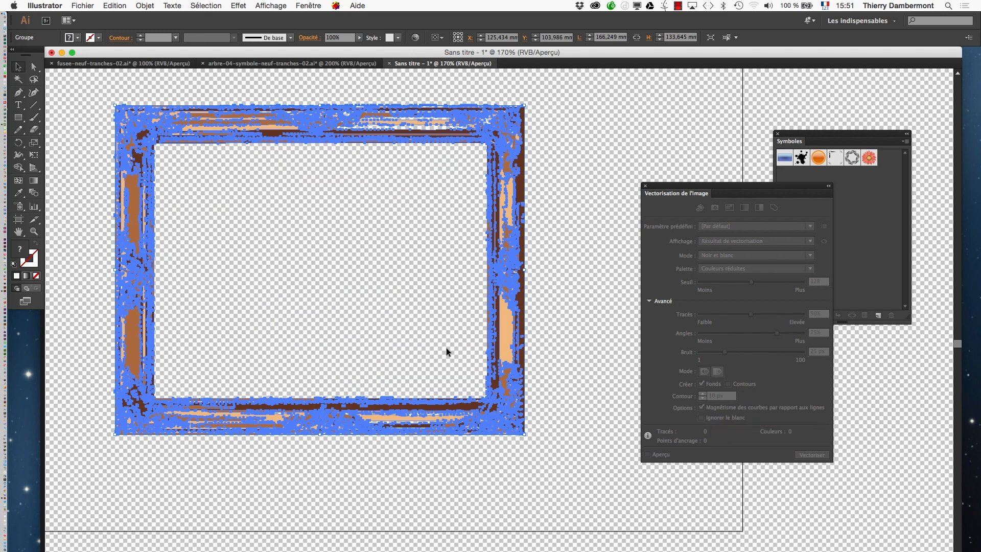
- Turn the expanded frame into a new Séquence vidéo symbol with the guides for nine-slice scaling enabled
left_click_drag(414, 118, 850, 189)
left_click(268, 159)
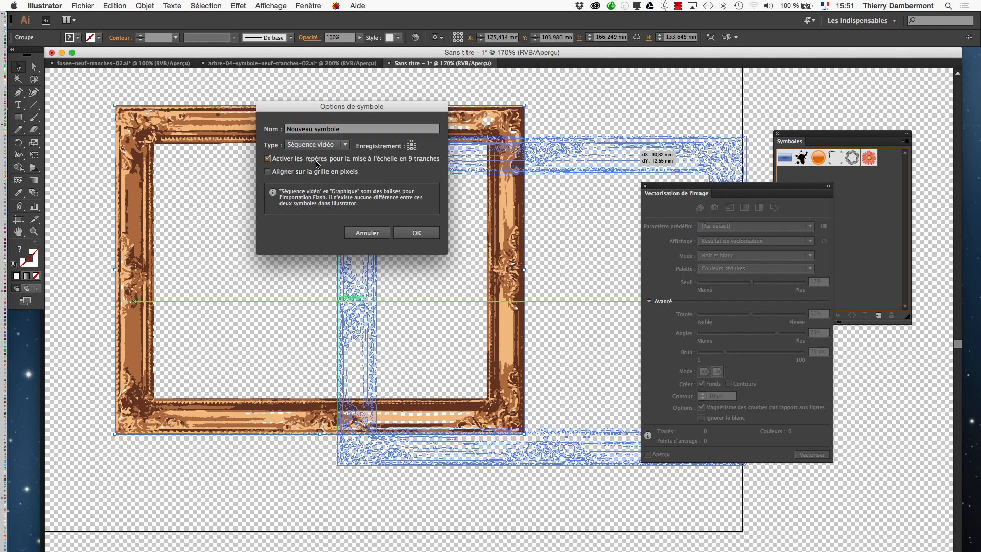
left_click(430, 233)
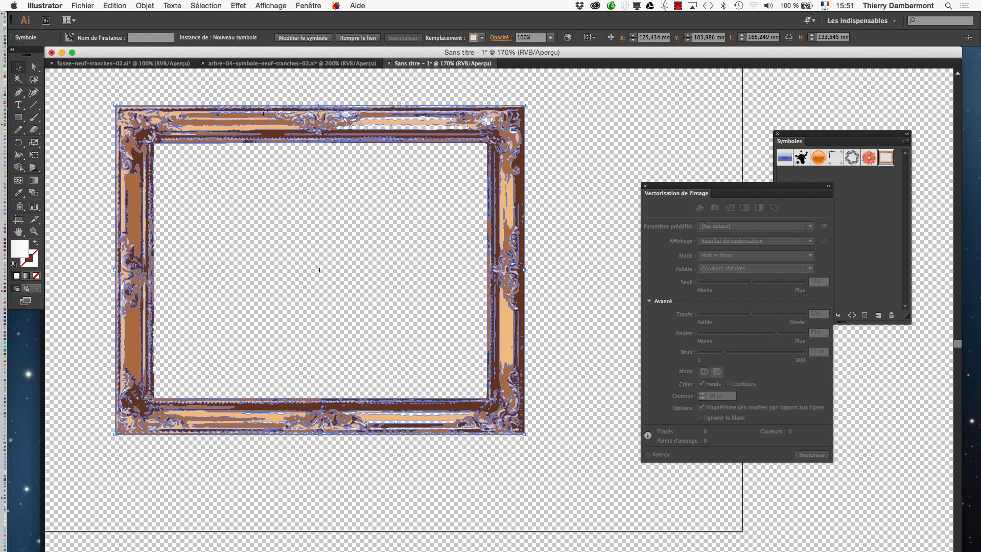
- Open the frame symbol's definition for editing and hide the transparency grid
double_click(197, 123)
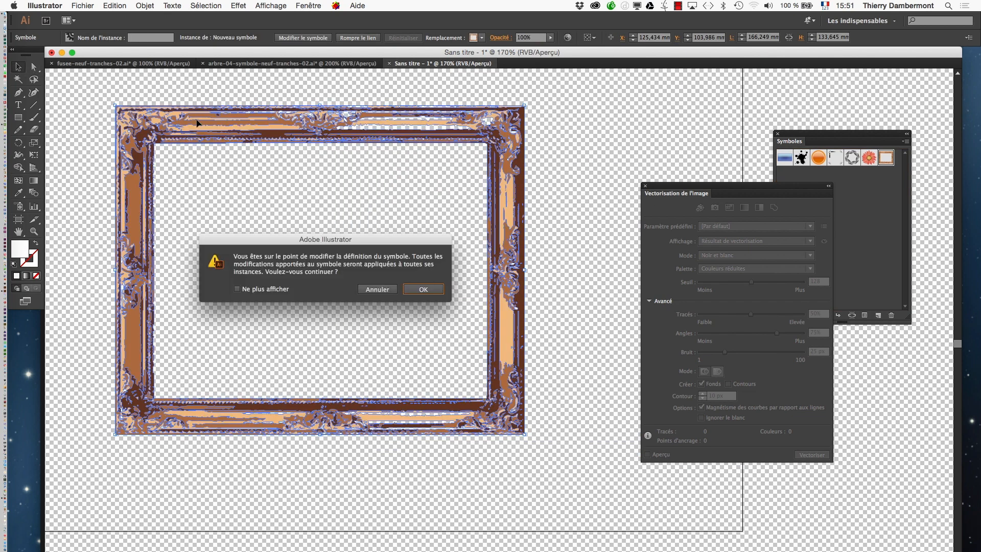
left_click(422, 289)
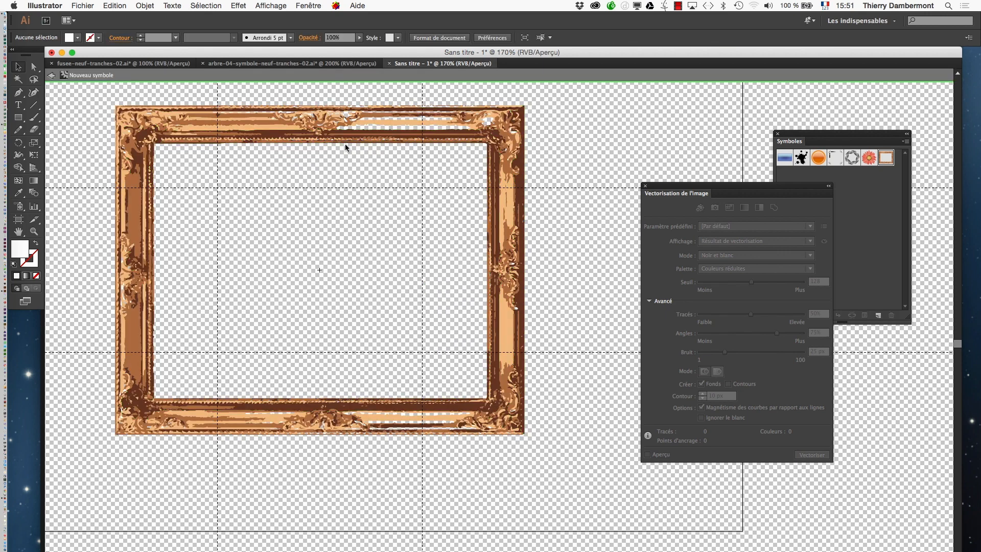
left_click(271, 5)
left_click(336, 235)
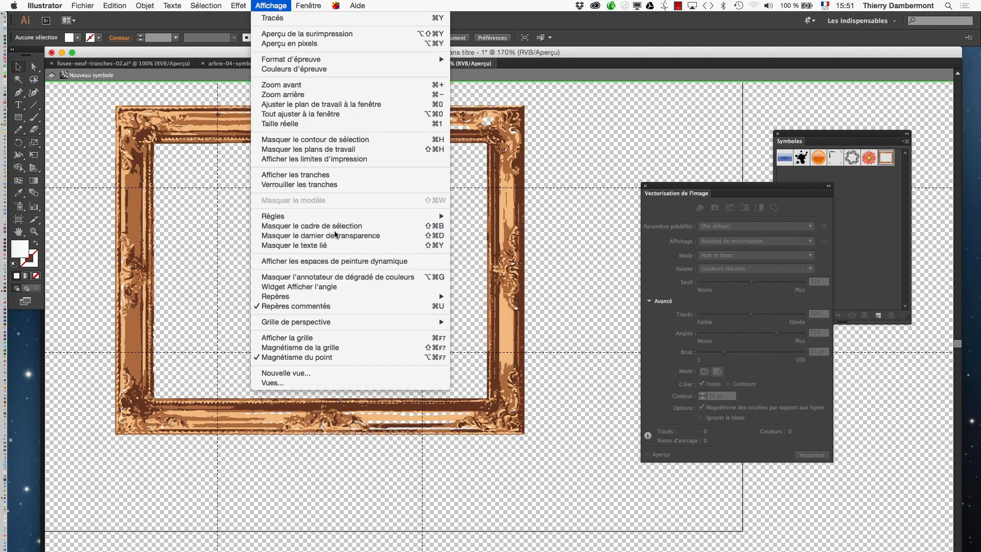
- Move the four nine-slice guides outward toward the inner edges of the frame
left_click_drag(220, 227, 165, 219)
left_click_drag(188, 186, 192, 149)
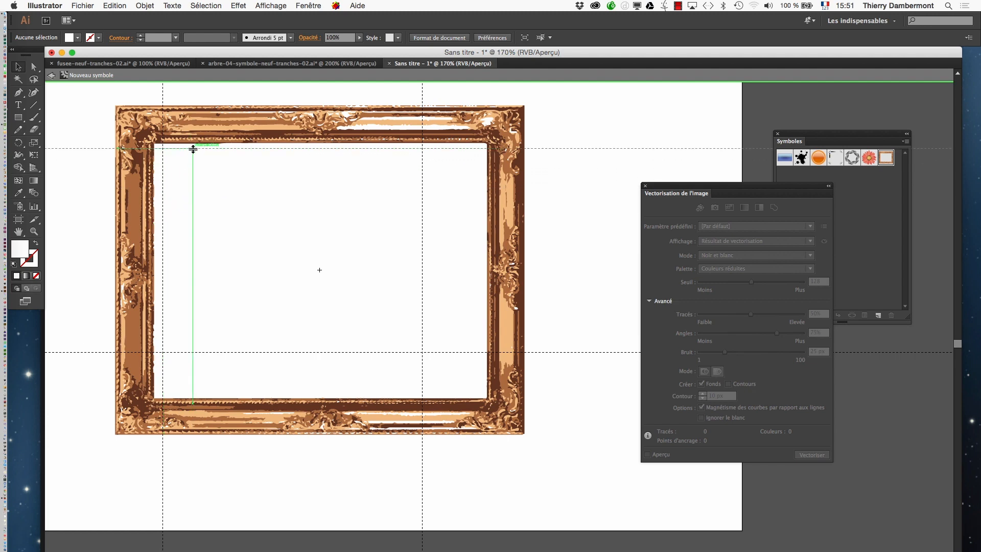
left_click_drag(417, 173, 480, 176)
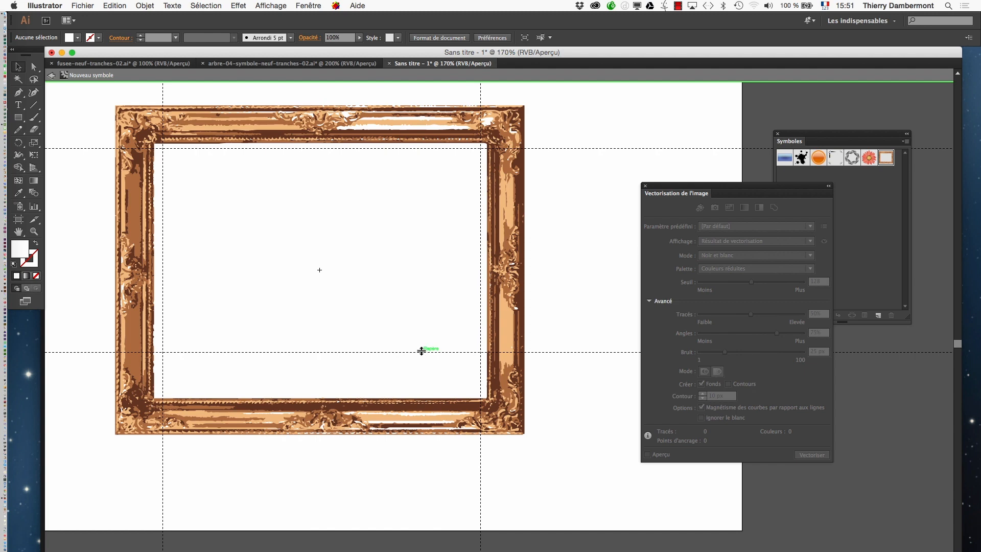
mouse_move(422, 352)
left_mouse_down()
mouse_move(423, 376)
mouse_move(422, 361)
left_mouse_up()
- Reposition the slice guides so each corner slice encloses its whole corner ornament, and exit symbol editing
left_click_drag(479, 346, 451, 352)
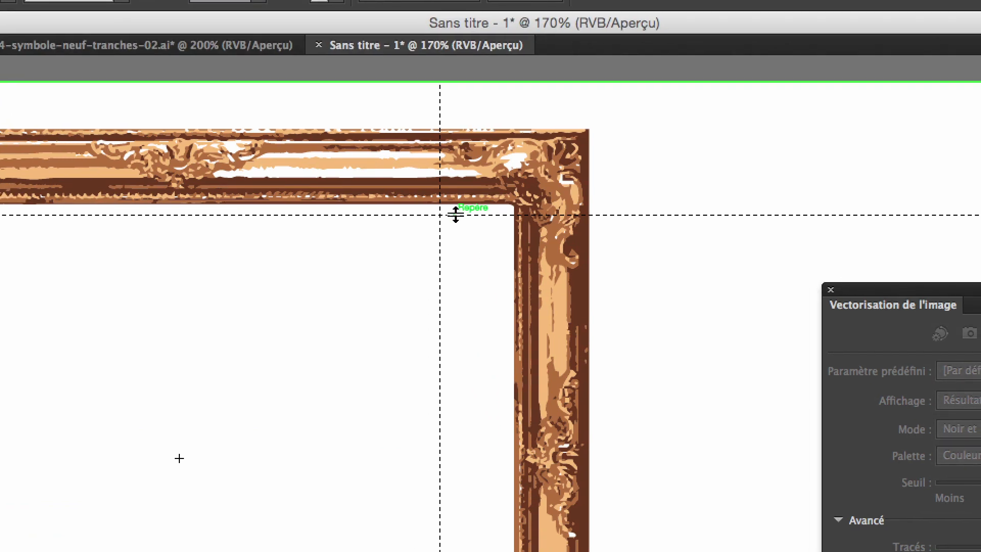
left_click_drag(455, 215, 465, 275)
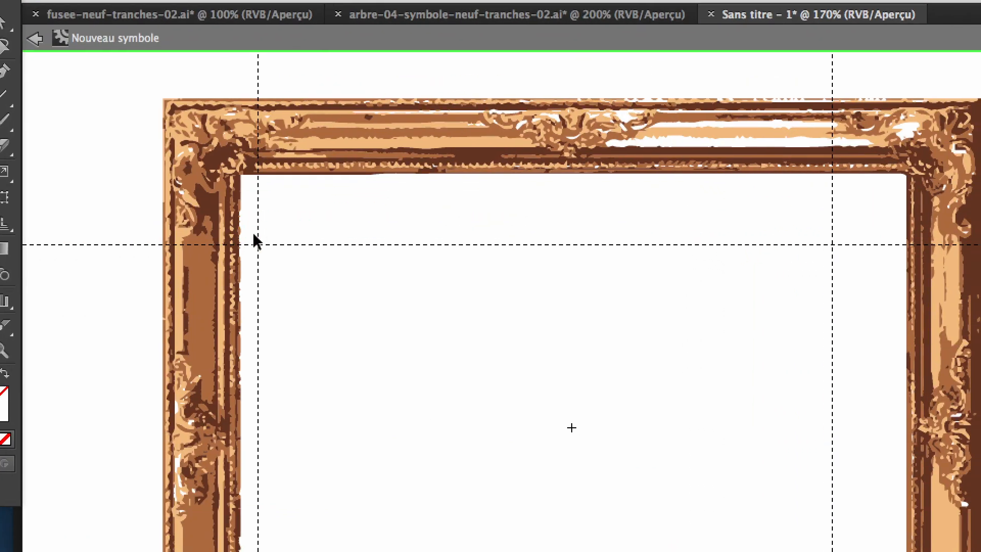
left_click_drag(270, 236, 346, 234)
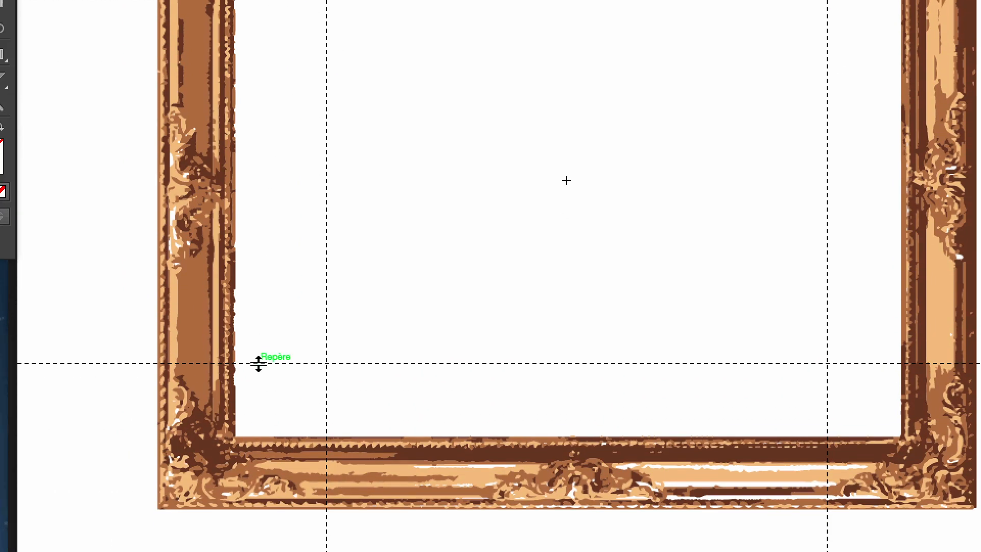
mouse_move(258, 364)
left_mouse_down()
mouse_move(255, 389)
mouse_move(261, 362)
left_mouse_up()
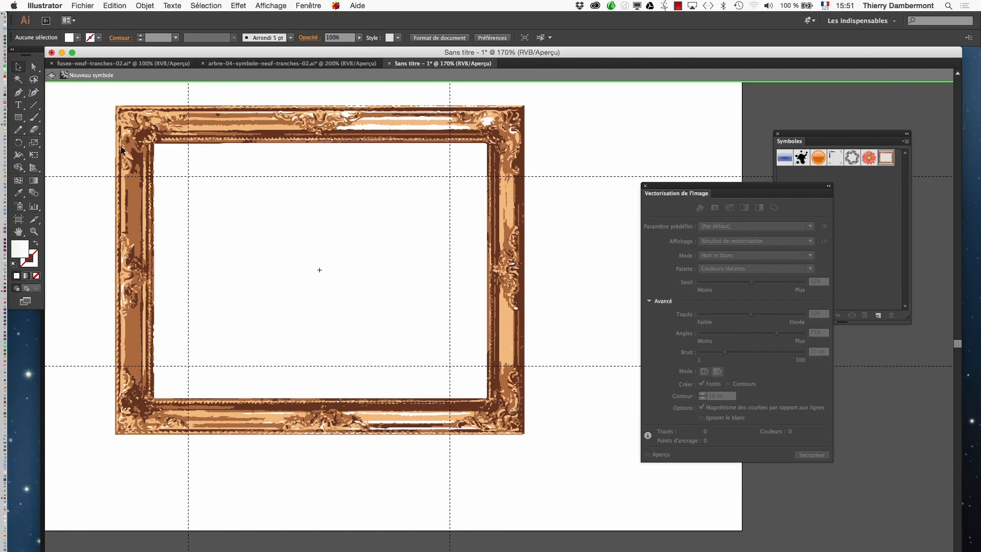
left_click(52, 75)
- Enlarge the artboard around the frame to about 502 × 496 mm
key("super+1")
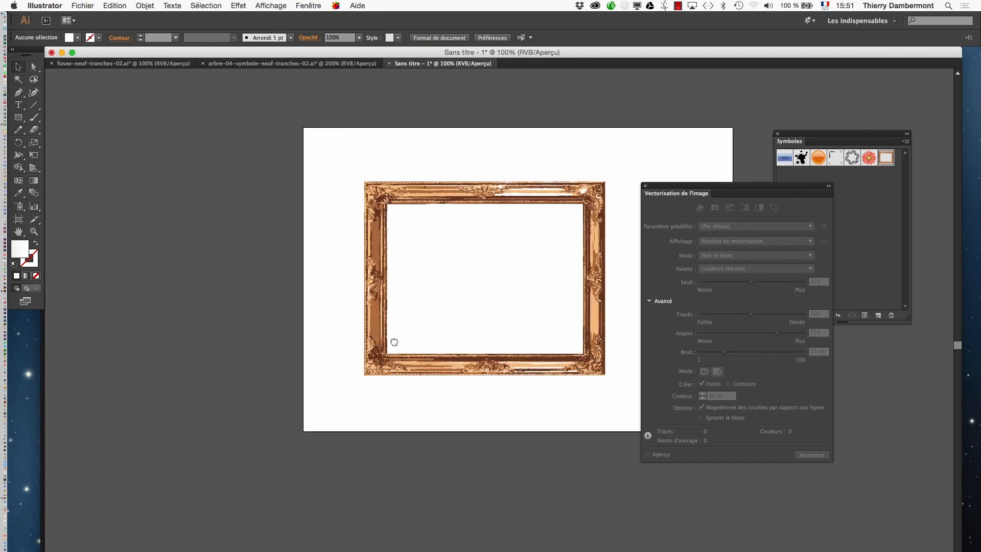
left_click_drag(394, 342, 195, 313)
key("super+minus")
left_click_drag(447, 377, 236, 338)
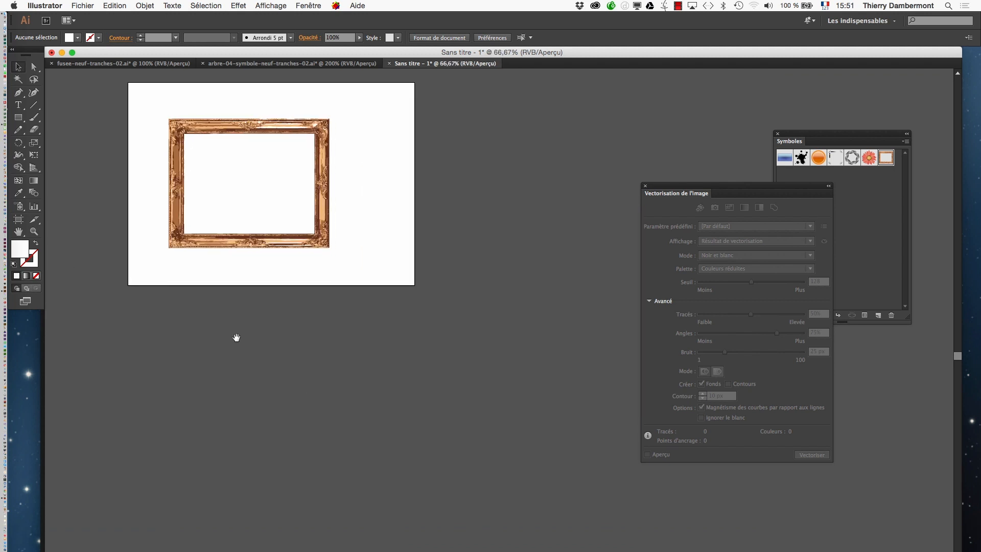
key("shift+o")
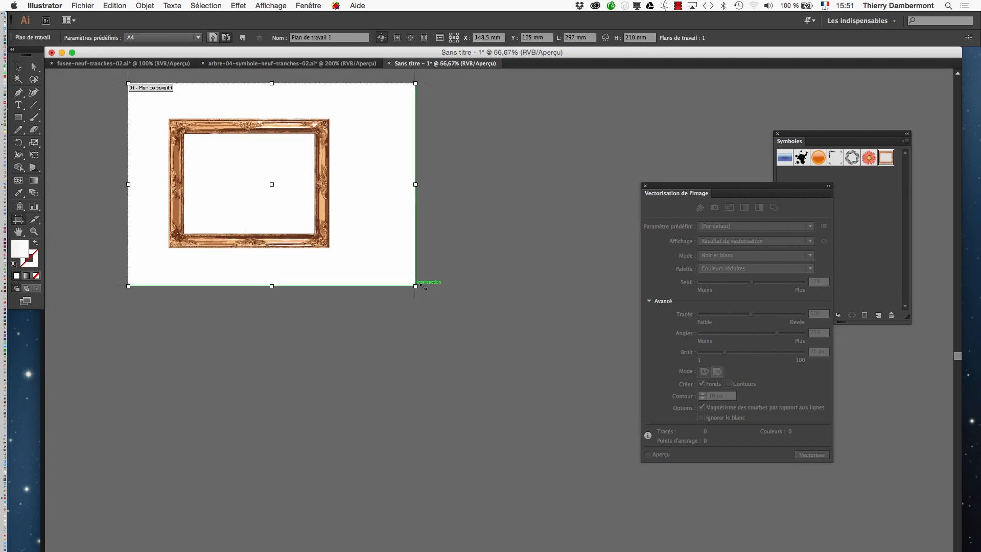
left_click_drag(415, 286, 604, 533)
- Duplicate the frame instance until five frames are laid out in two columns on the artboard
key("v")
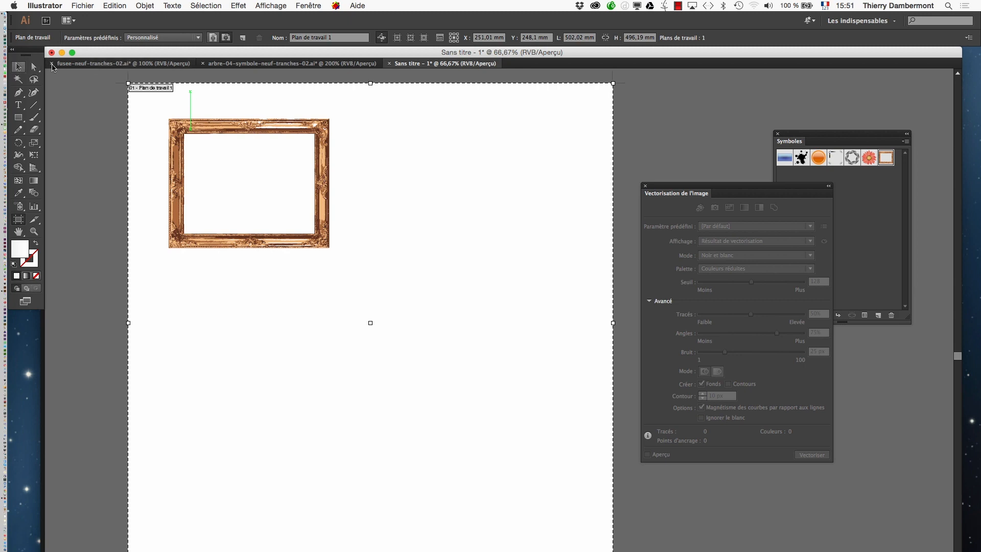
left_click_drag(191, 151, 236, 435)
- Scale the bottom-left frame instance down to about 91 × 73 mm with the Free Transform tool
left_click(35, 156)
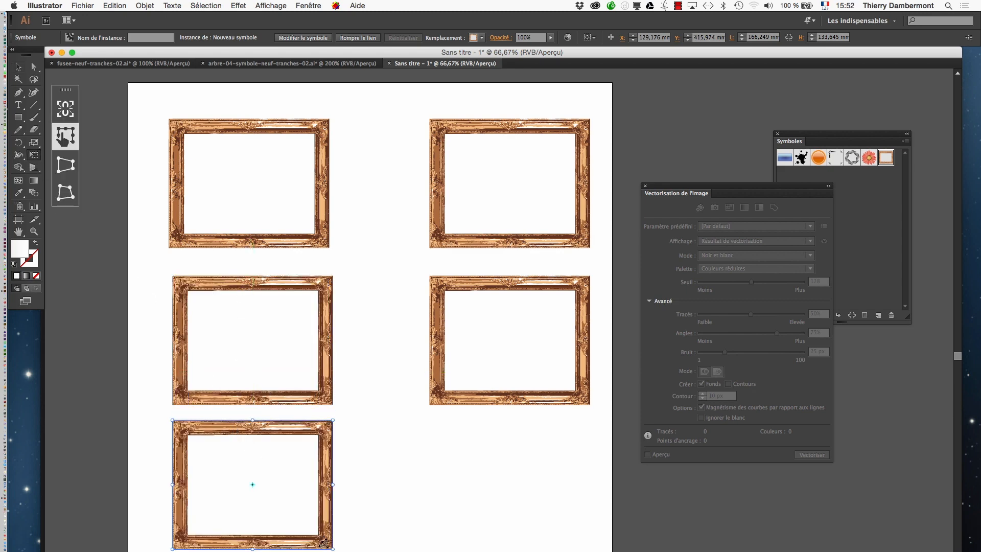
left_click_drag(333, 545, 256, 483)
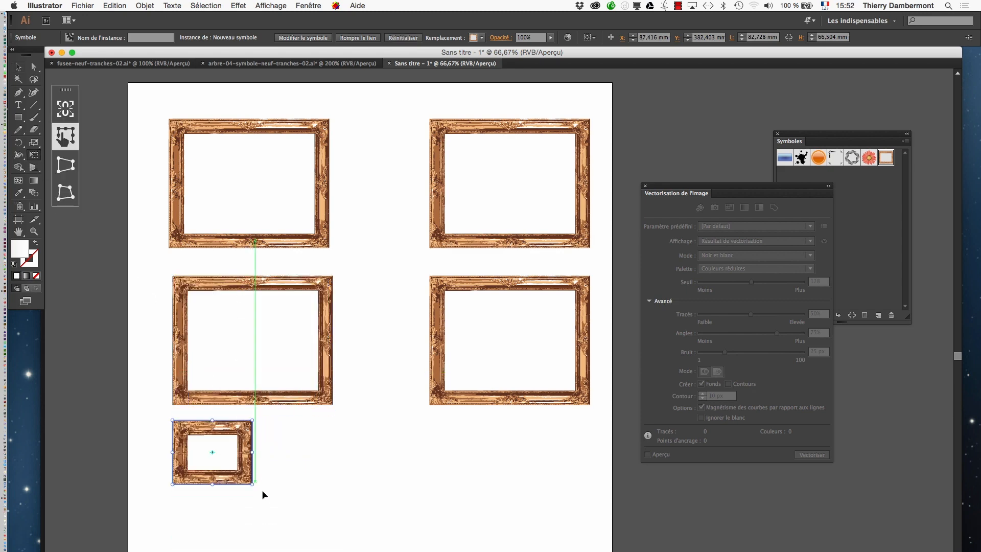
scroll(221, 467, "up", 1, "alt")
scroll(221, 466, "up", 2)
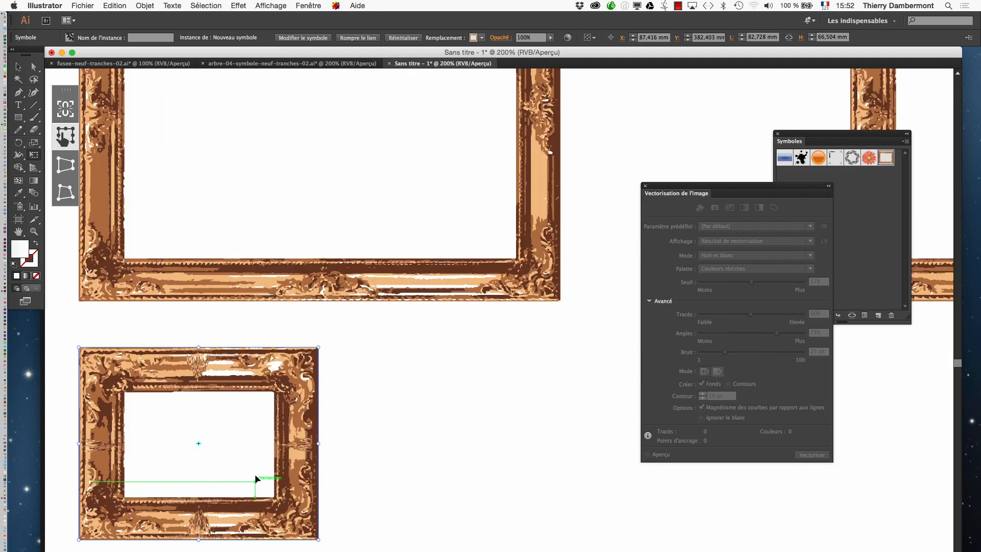
left_click_drag(307, 534, 346, 551)
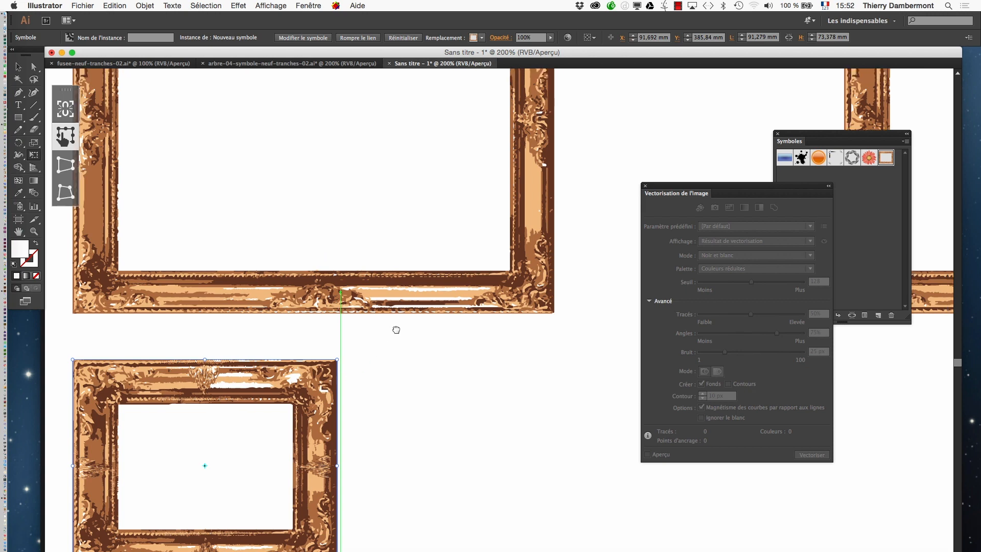
- Stretch the lower-right frame instance downward to a height of about 253 mm
scroll(382, 375, "down", 1)
scroll(407, 386, "down", 1)
scroll(445, 383, "right", 10)
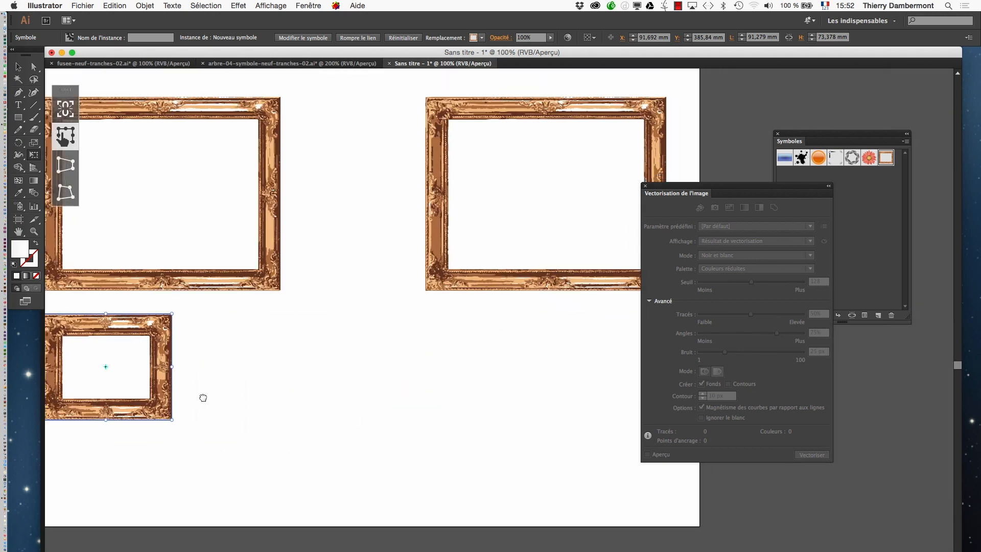
left_click(447, 284)
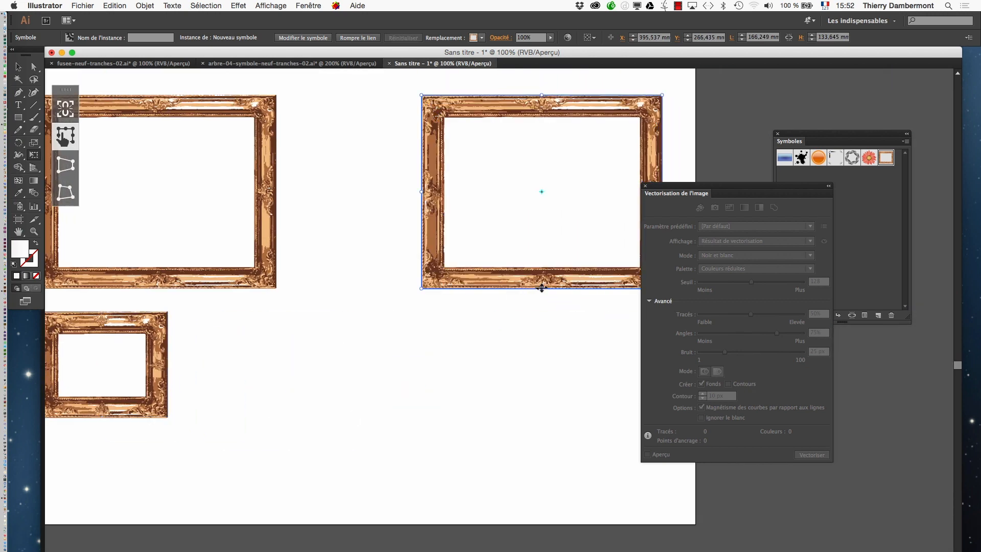
left_click_drag(542, 288, 554, 462)
- Resize the upper-right frame instance into a narrower portrait format
scroll(431, 403, "up", 10)
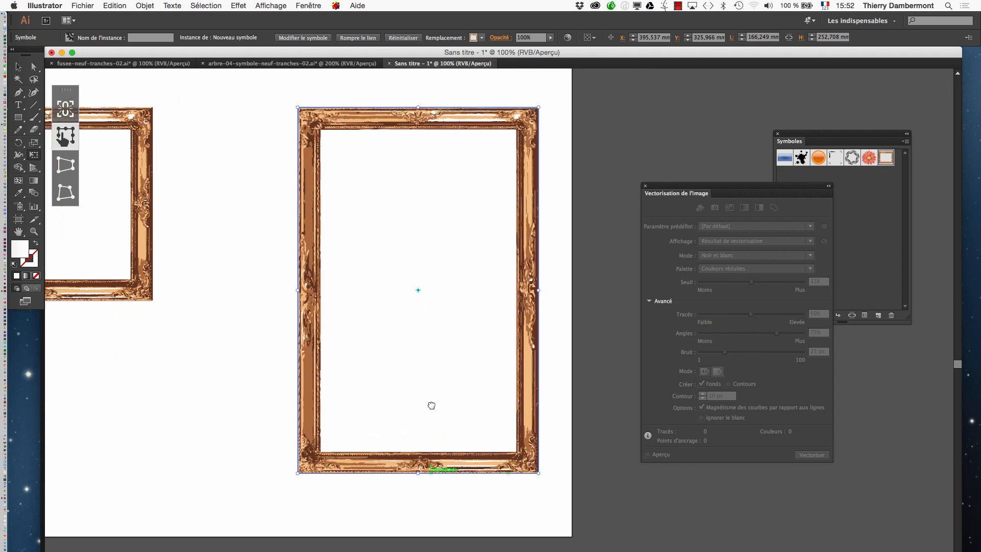
left_click(434, 311)
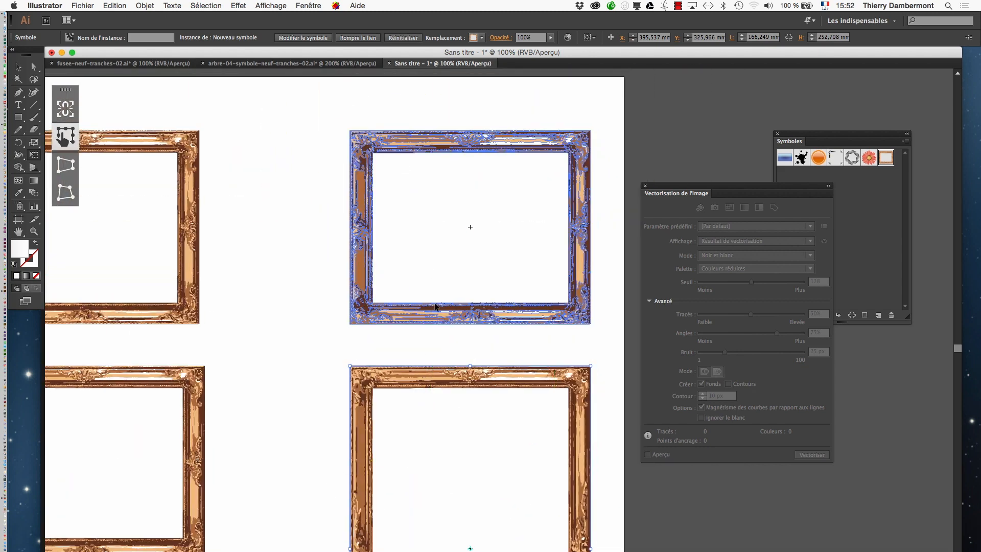
left_click_drag(468, 324, 475, 292)
left_click_drag(590, 209, 483, 197)
left_click_drag(487, 279, 493, 332)
- Reshape the upper-left frame instance into a narrow portrait format and deselect it
left_click(330, 335, "super")
left_click_drag(155, 366, 349, 316)
left_click(372, 264, "super")
left_click_drag(389, 272, 282, 290)
left_click(365, 238, "super")
- Move the middle-left frame to the right, closer to the tall frame and level with its upper edge
key("super+minus")
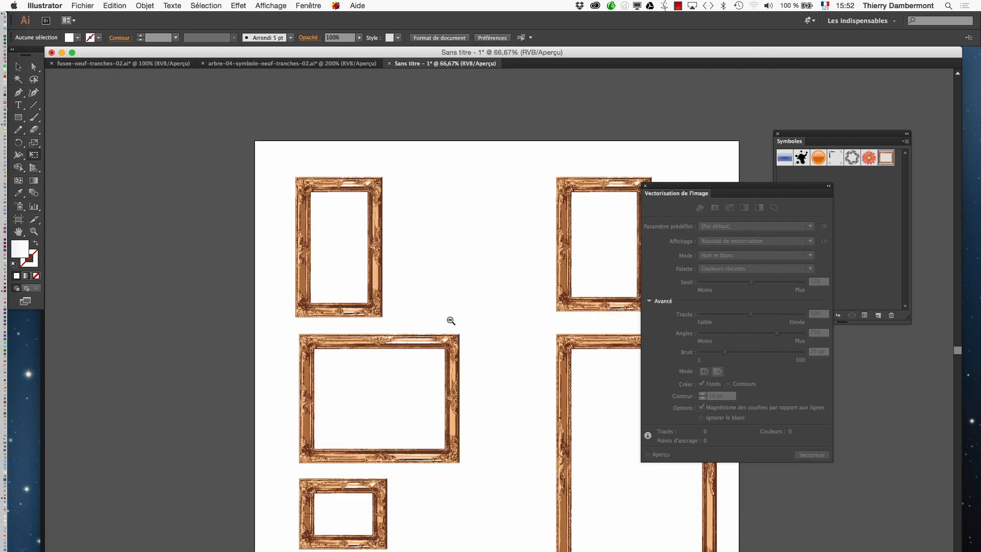
key("super+minus")
left_click_drag(458, 329, 356, 286)
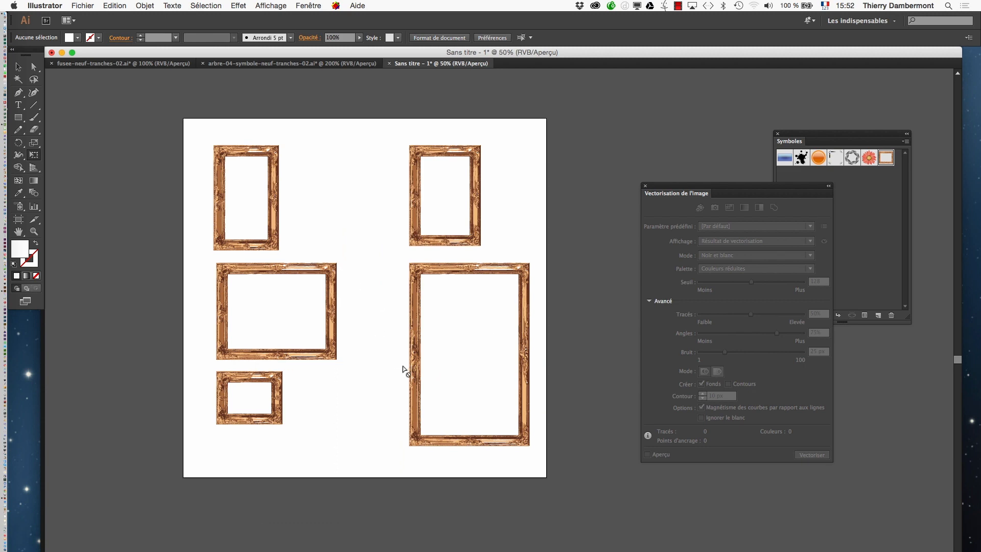
key("super+plus")
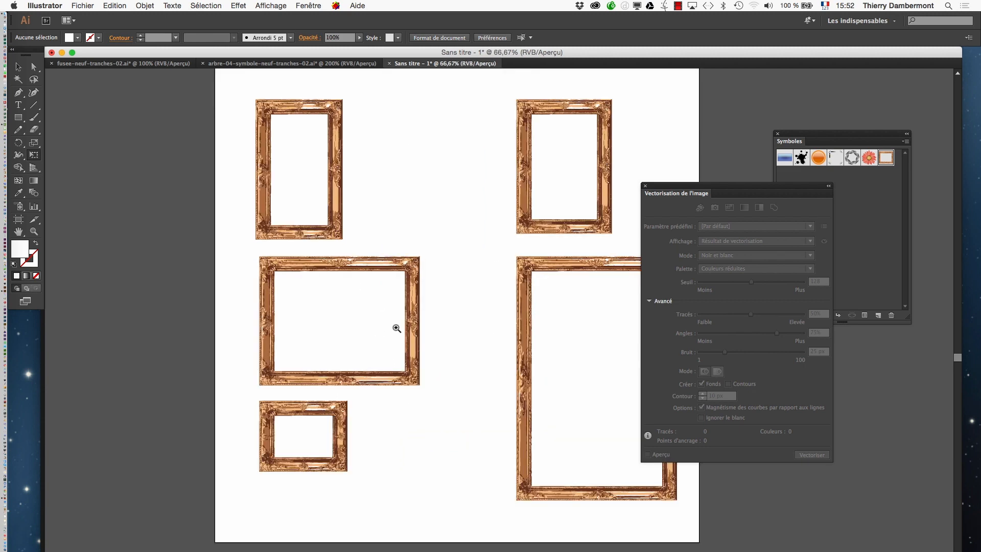
left_click_drag(485, 308, 376, 300)
key("v")
left_click_drag(229, 313, 288, 320)
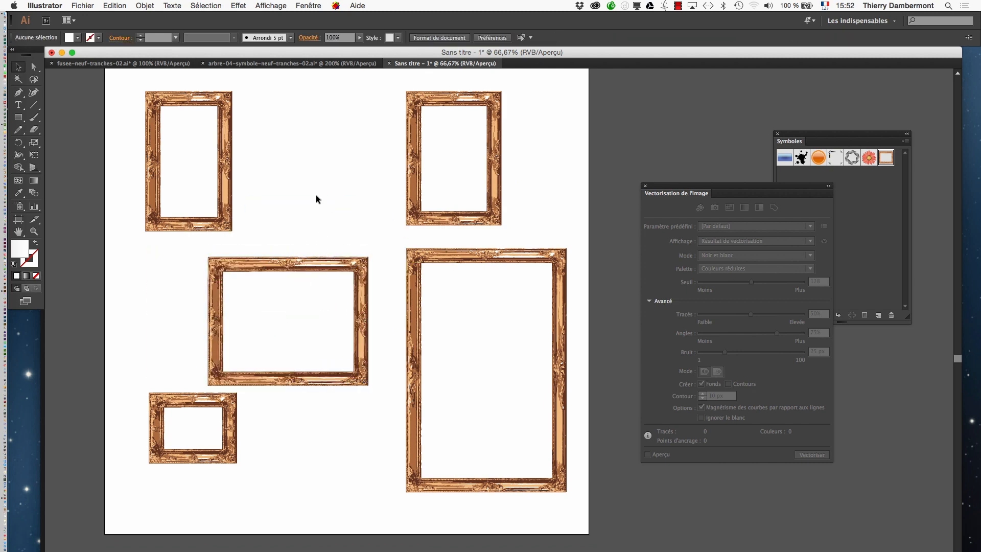
left_click_drag(339, 295, 341, 286)
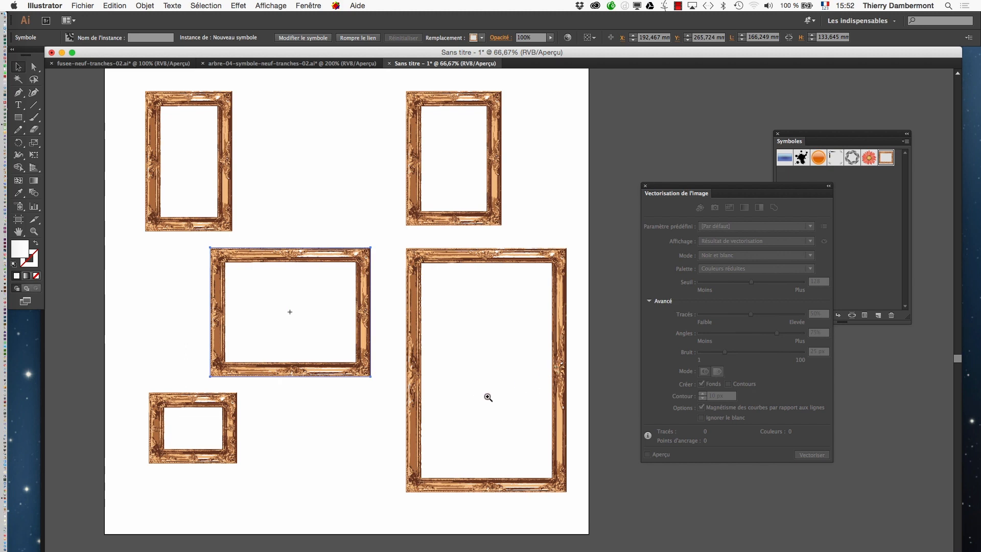
- Examine the corner and side ornaments of the tall frame and compare them with the neighbouring unscaled frame
left_click(567, 374)
left_click(498, 353)
left_click(500, 329)
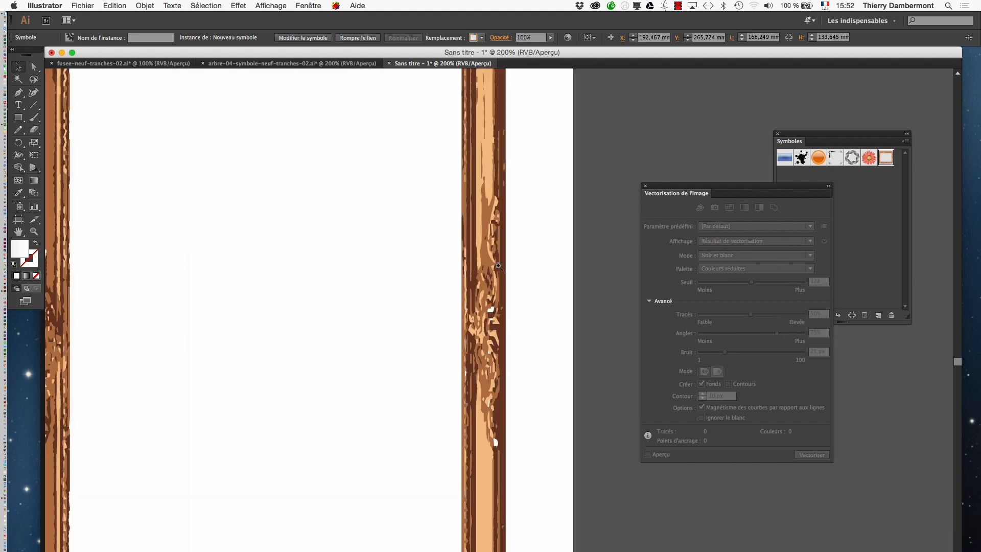
left_click(483, 317, "alt")
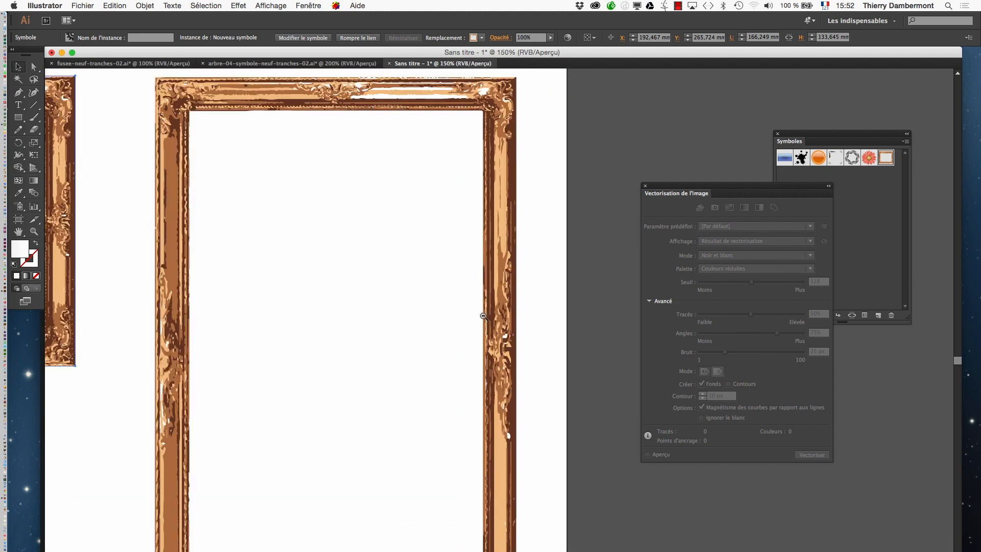
left_click(490, 350, "alt")
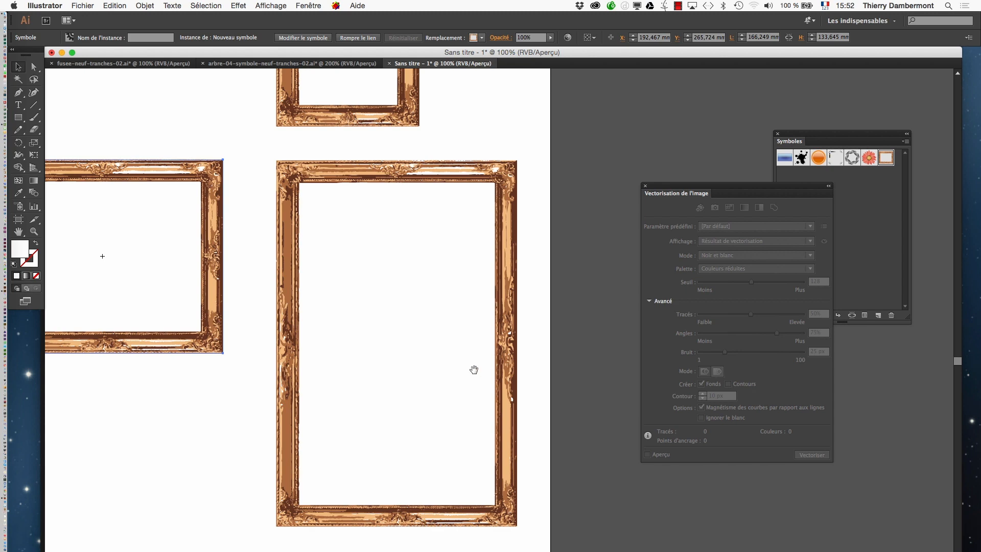
left_click(330, 300, "alt")
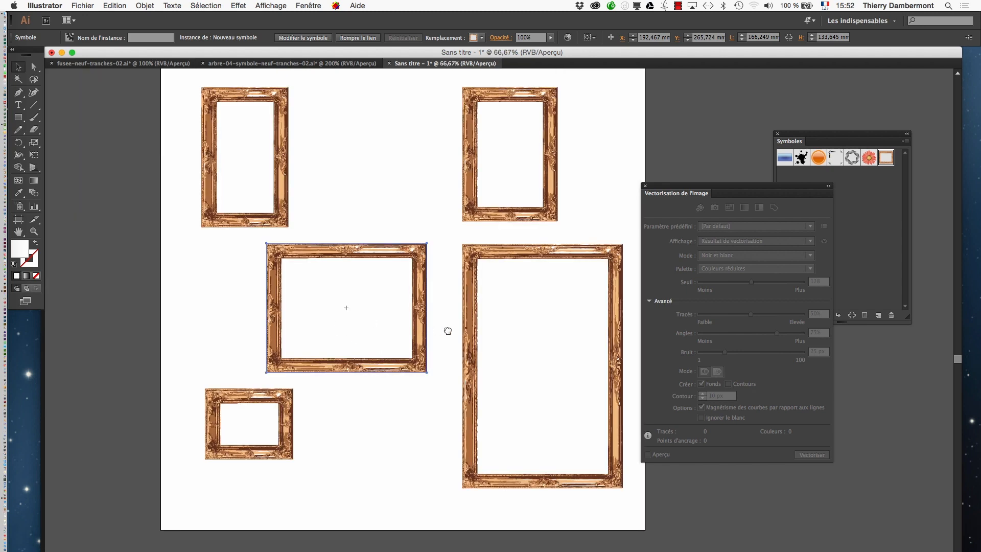
left_click_drag(447, 331, 378, 310)
left_click(406, 309)
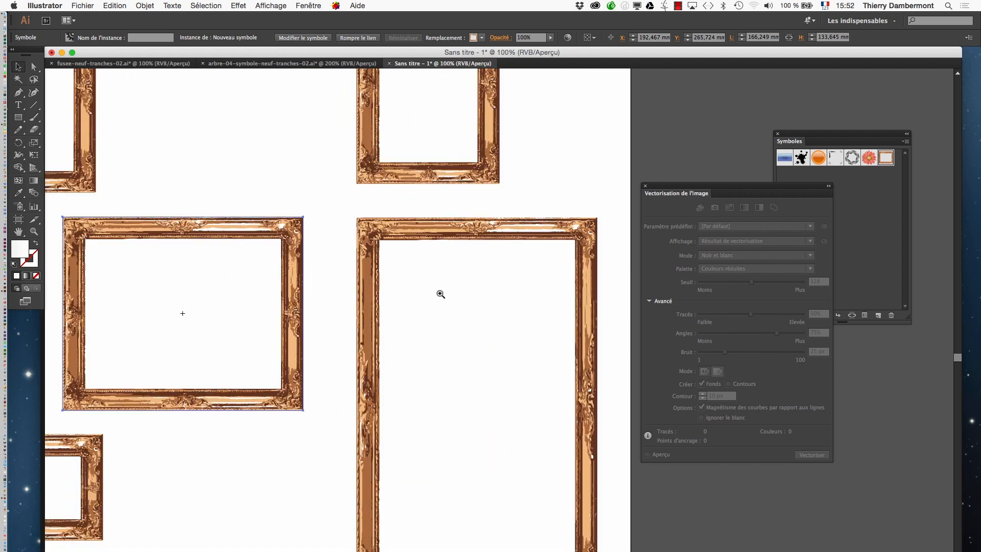
left_click(436, 277)
left_click(424, 286)
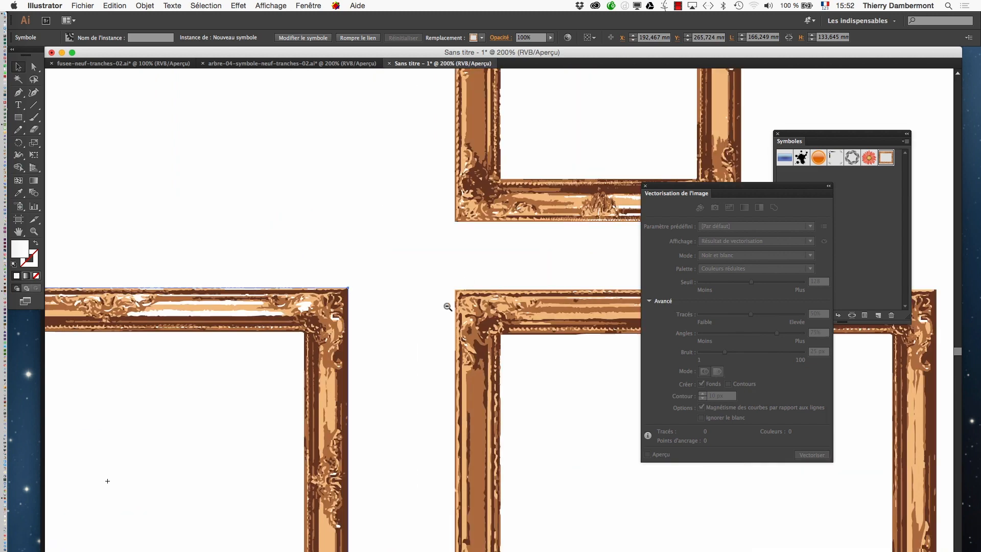
left_click(499, 336, "alt+super")
left_click(559, 380, "alt+super")
left_click_drag(566, 436, 407, 310)
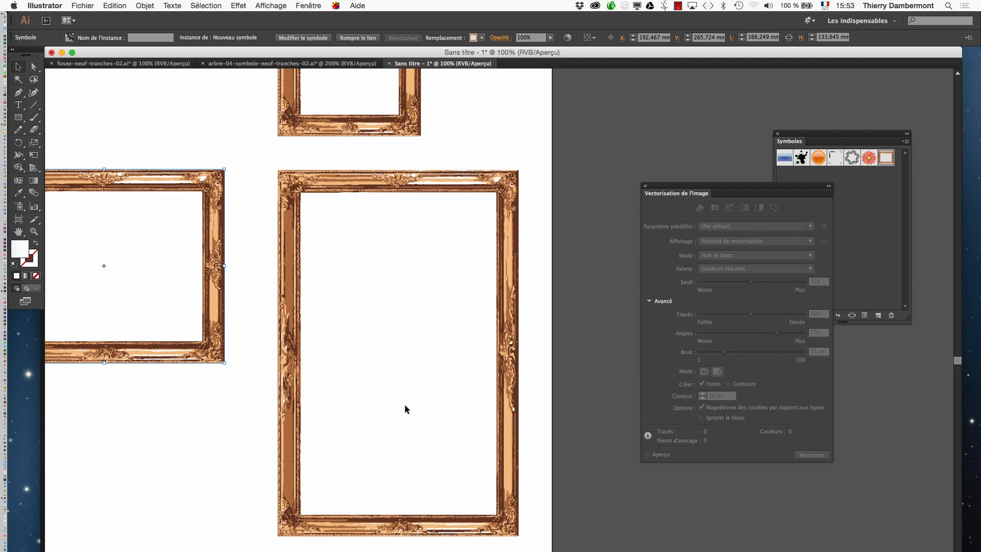
left_click(578, 416, "alt")
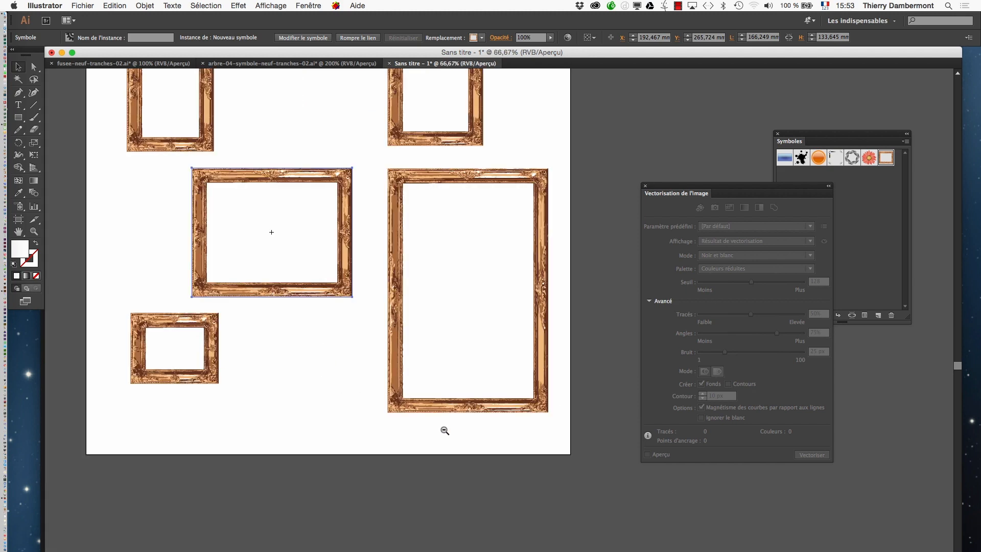
scroll(388, 447, "up", 5)
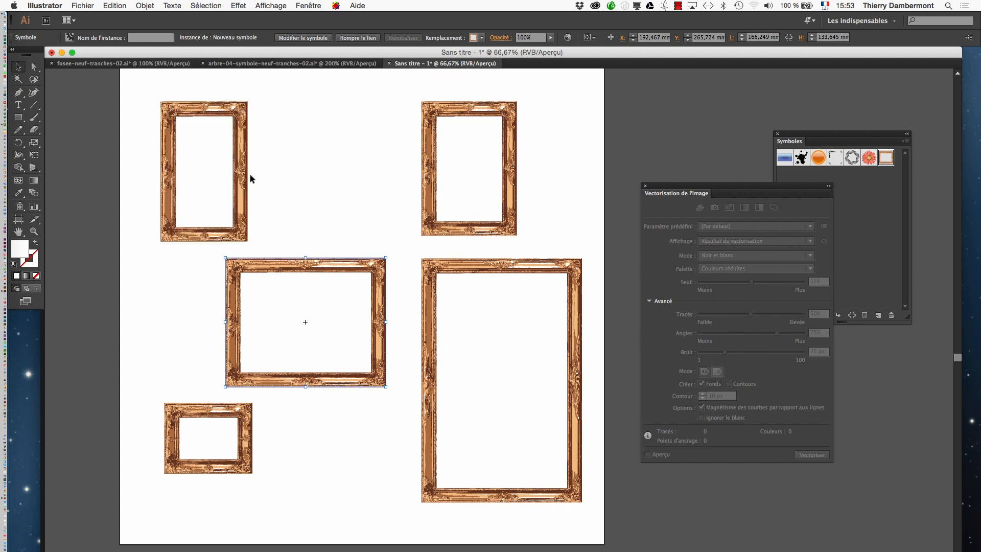
- Import Rhino_animal_grazing.jpg as a linked image and place it at about 249 × 187 mm between the frames
left_click(83, 6)
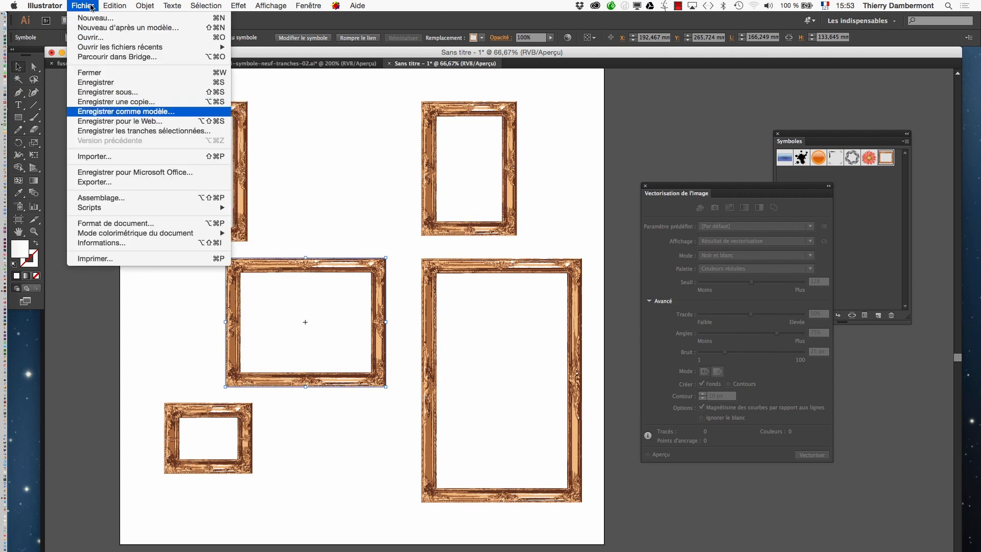
left_click(112, 163)
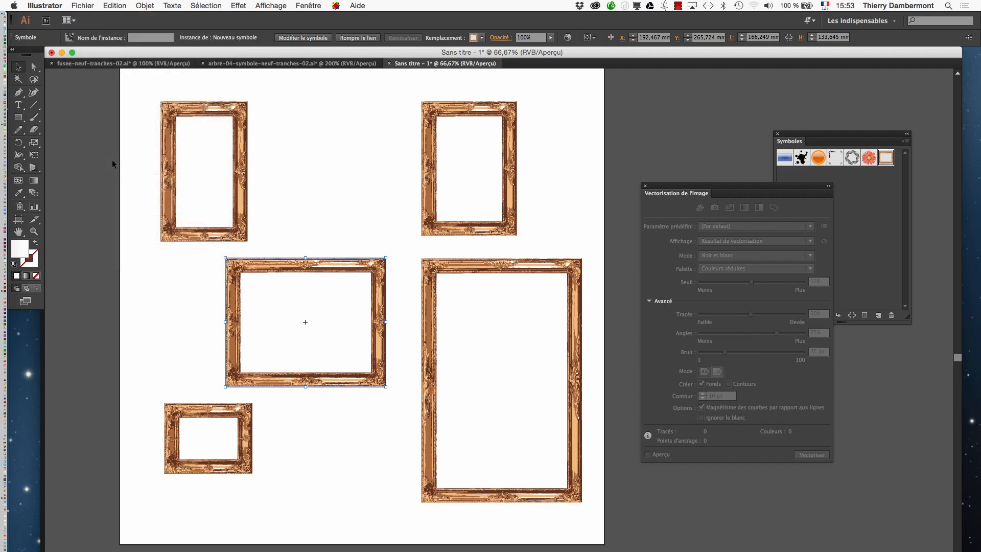
left_click(87, 4)
left_click(94, 156)
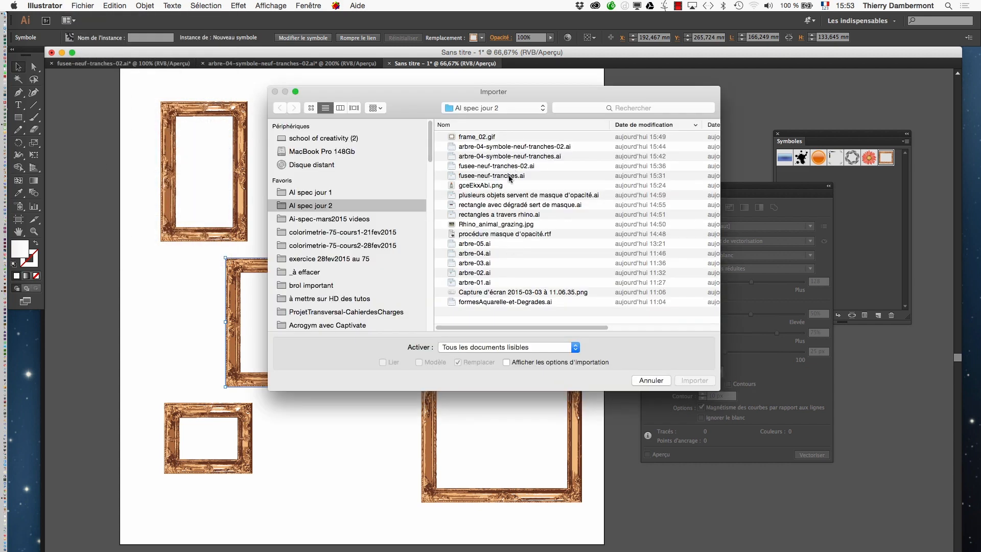
left_click(498, 224)
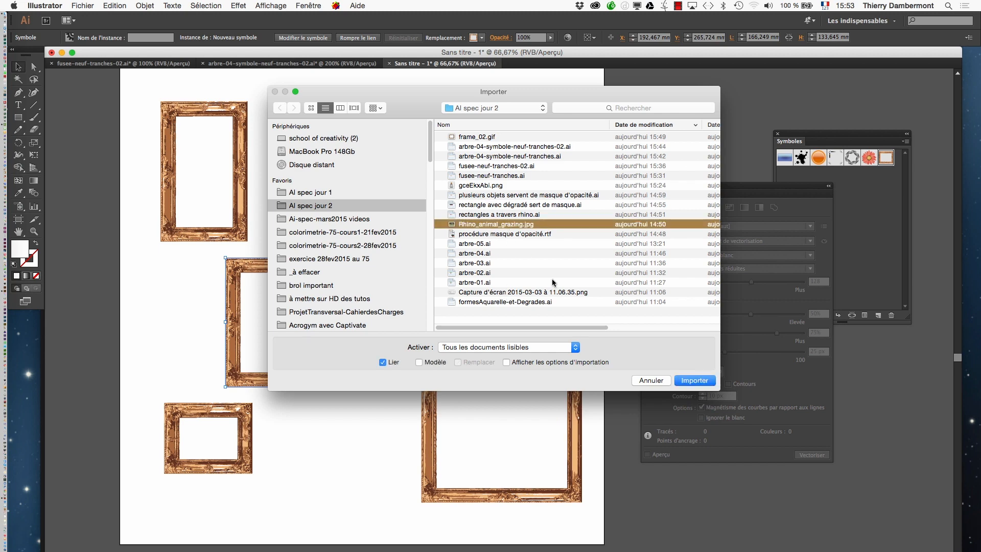
left_click(694, 380)
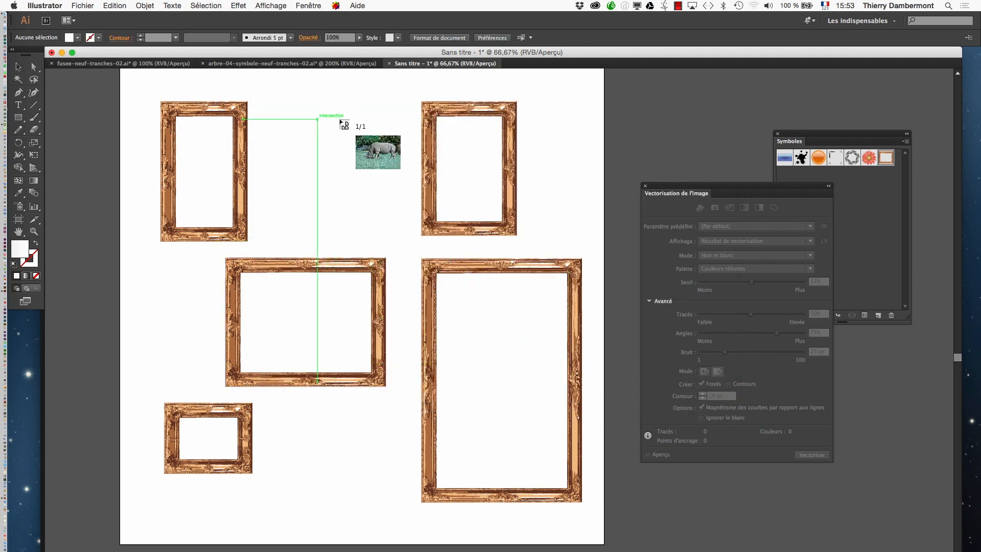
left_click_drag(303, 121, 543, 310)
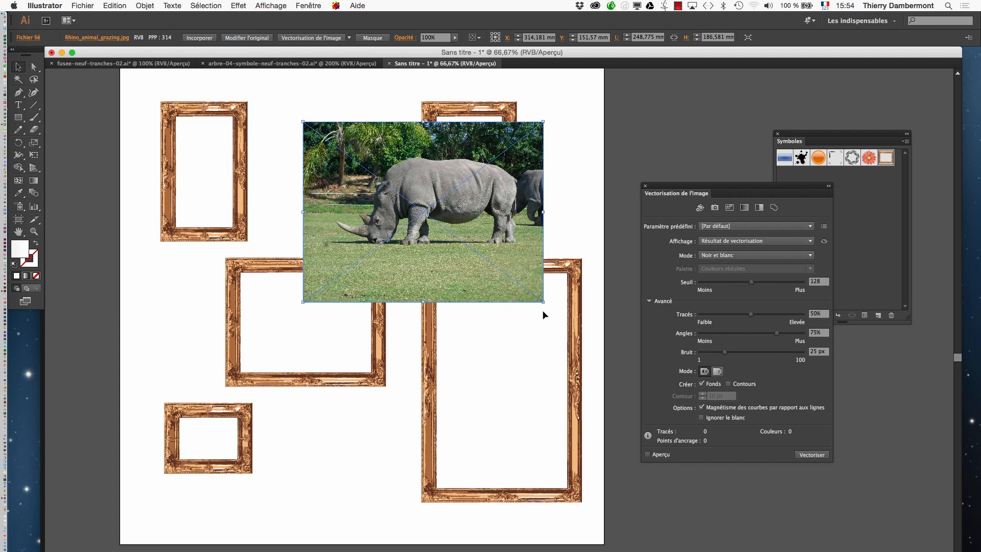
- Send the rhino photo behind all the frames and move it under the tall lower-right frame
left_click(145, 5)
mouse_move(164, 23)
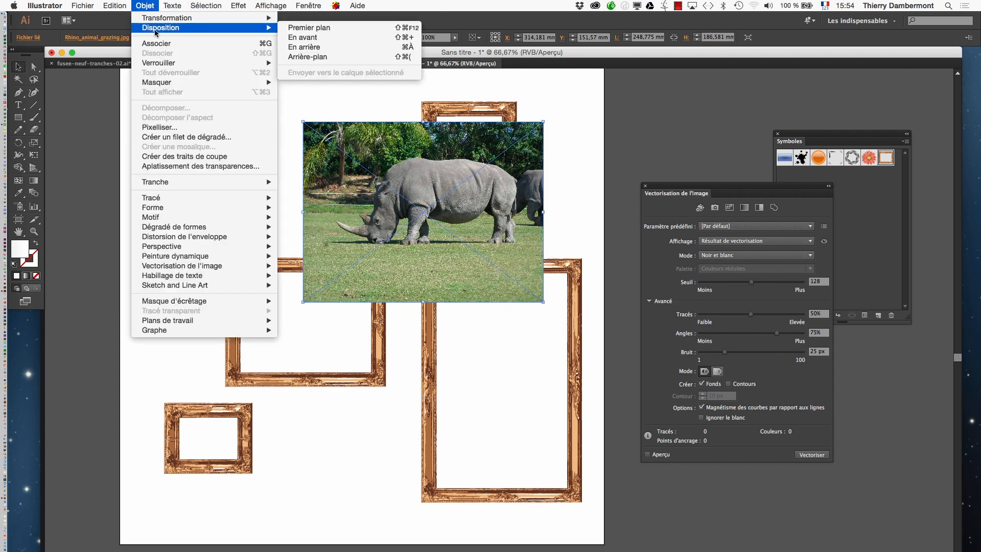
left_click(316, 57)
key("e")
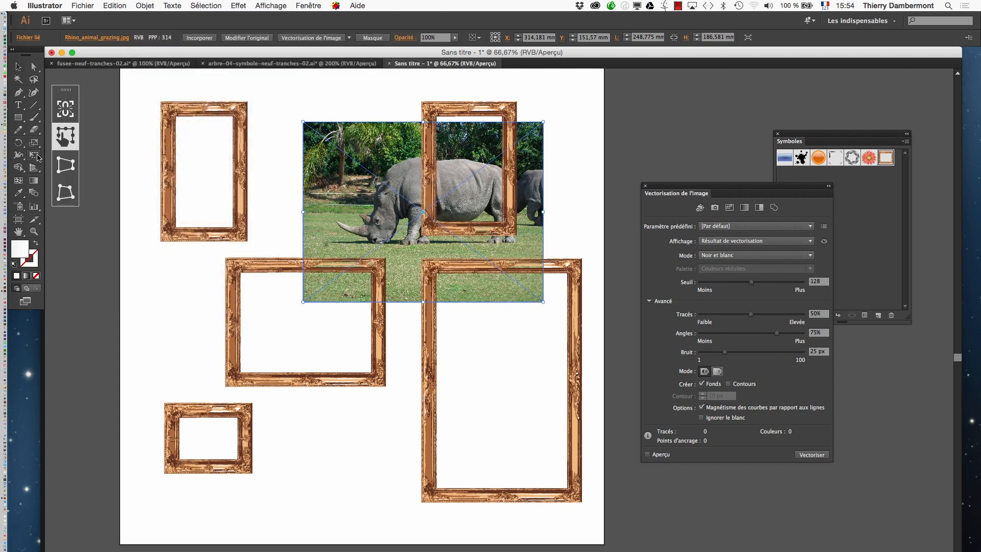
left_click_drag(411, 194, 320, 288)
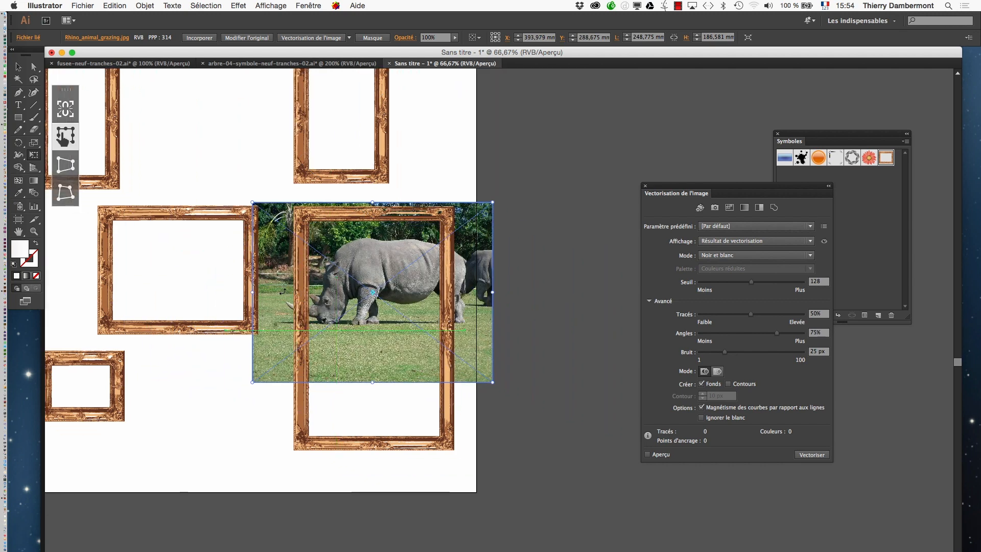
- Enlarge the rhino photo proportionally to about 335 × 251 mm, down to the lower edge of the tall frame
left_click_drag(492, 382, 580, 449)
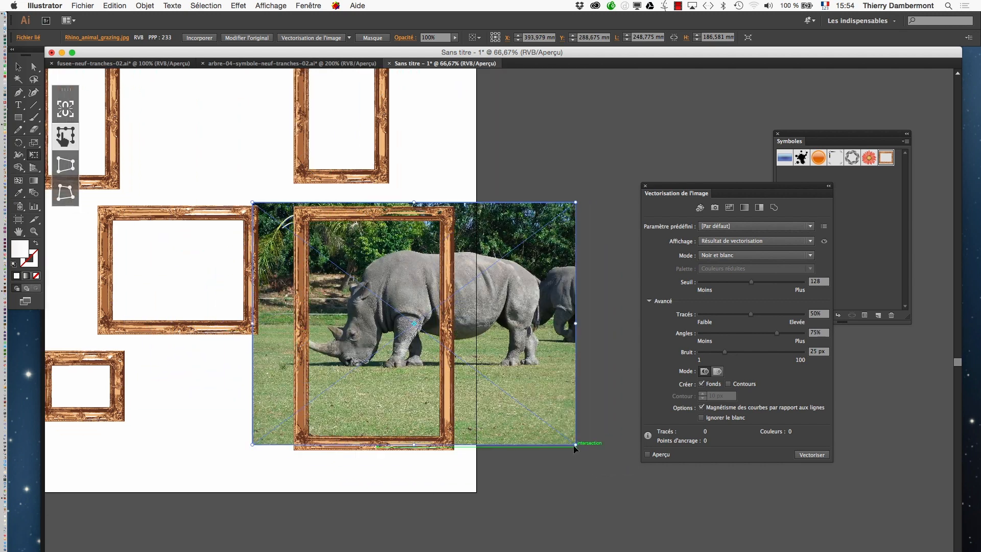
scroll(379, 341, "up", 2)
left_click_drag(379, 339, 401, 346)
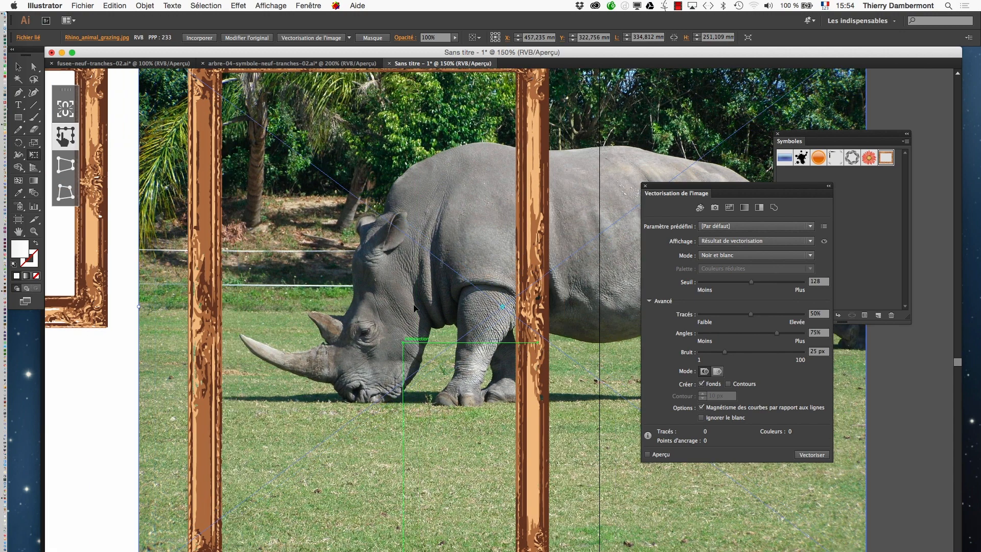
scroll(416, 317, "down", 1)
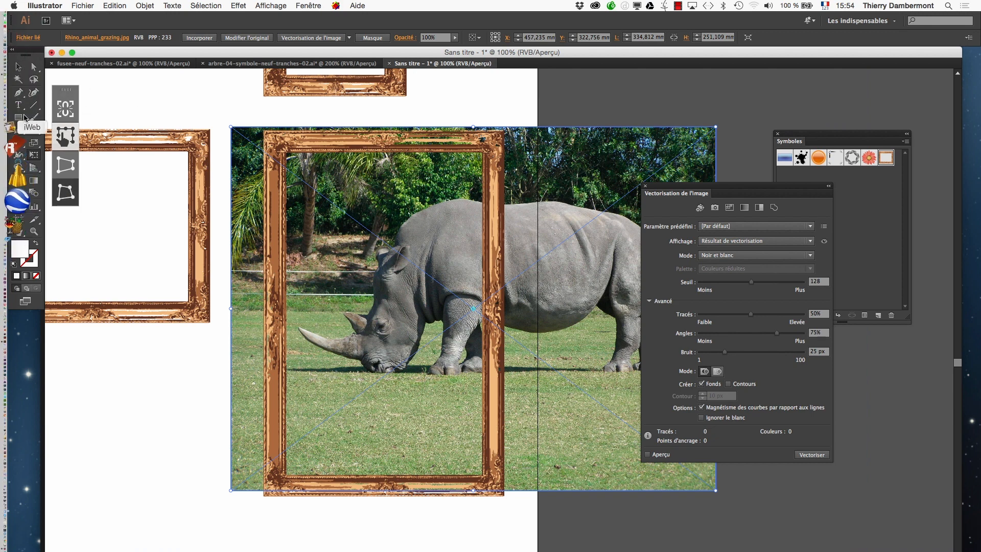
- Draw a rectangle of about 153 × 241 mm within the tall frame's borders and use it to clip the rhino photo
left_click(23, 121)
left_click_drag(273, 137, 494, 487)
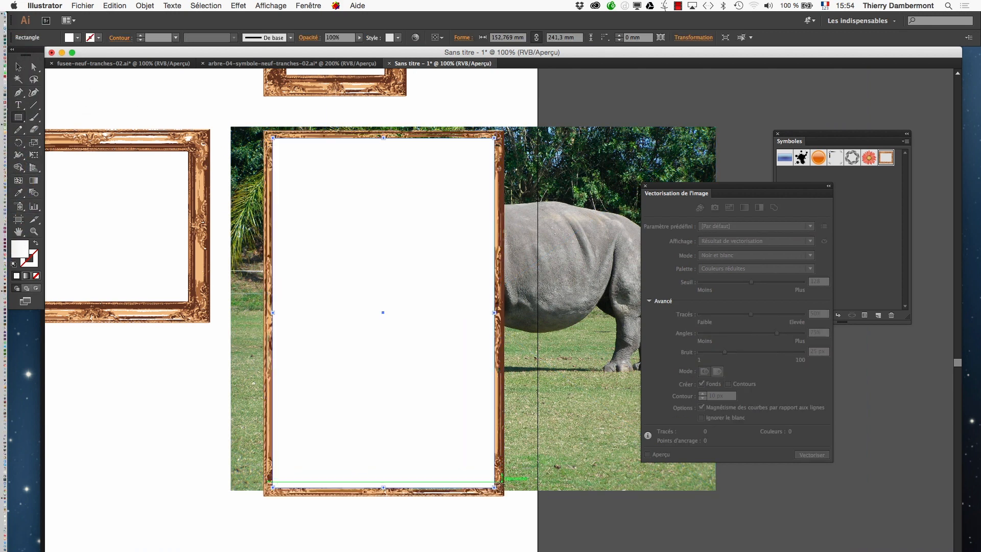
left_click(17, 66)
left_click(560, 202, "shift")
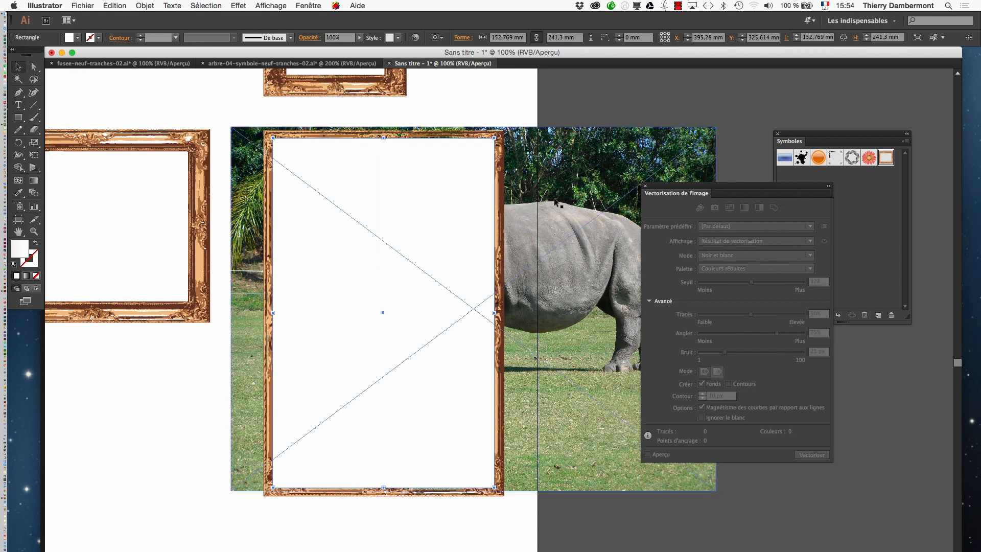
left_click(145, 6)
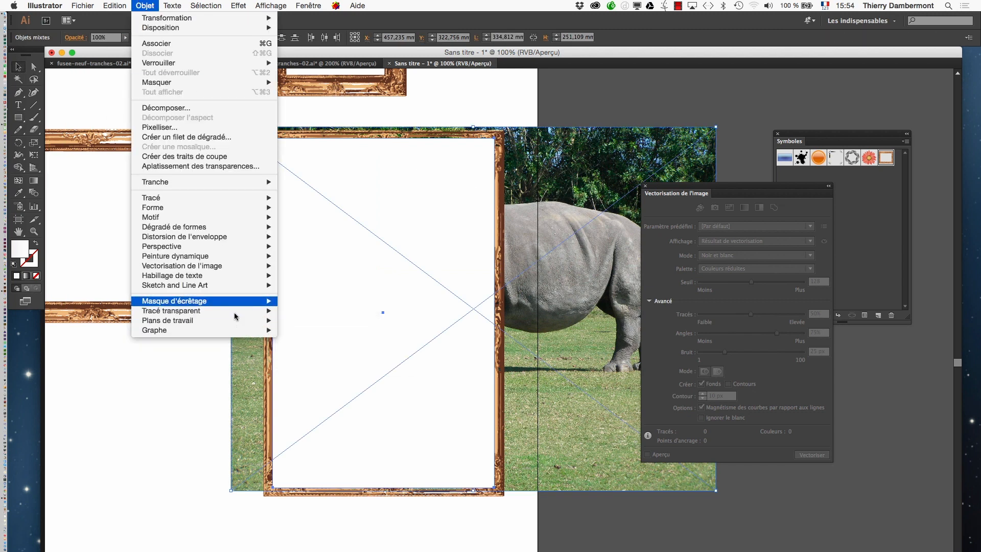
mouse_move(237, 301)
left_click(304, 300)
left_click(554, 447)
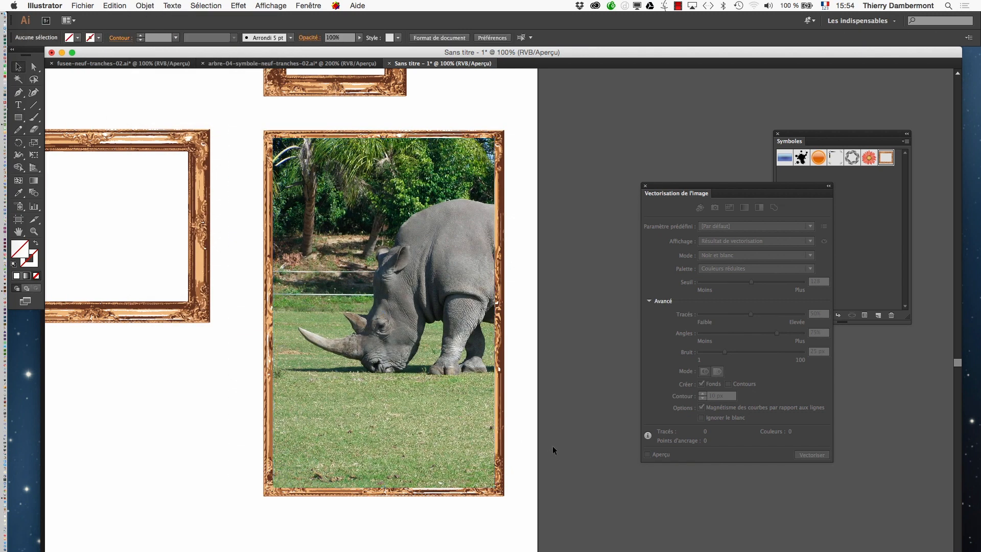
- Send the clipped rhino photo to the back so it sits behind the tall frame
left_click(455, 400)
left_click(146, 5)
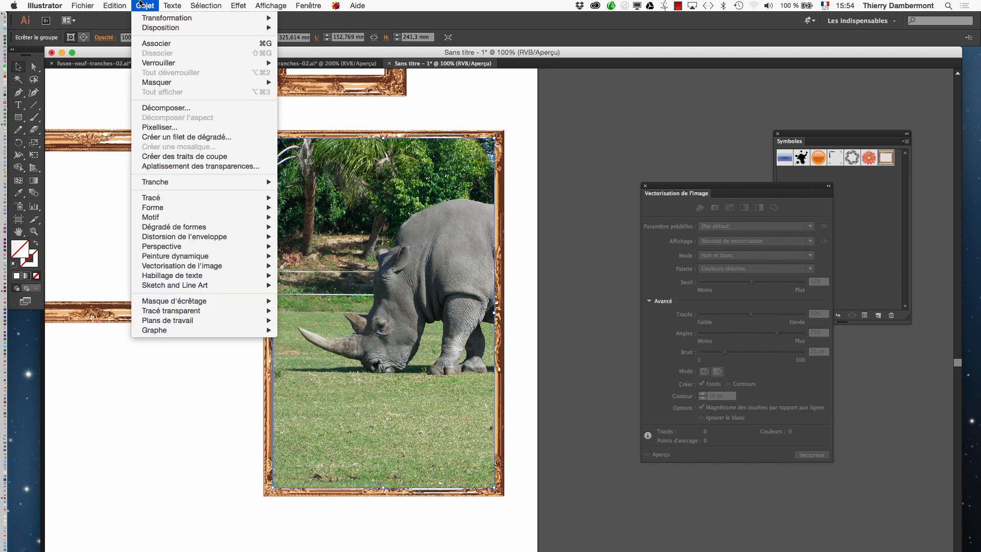
mouse_move(168, 27)
left_click(309, 57)
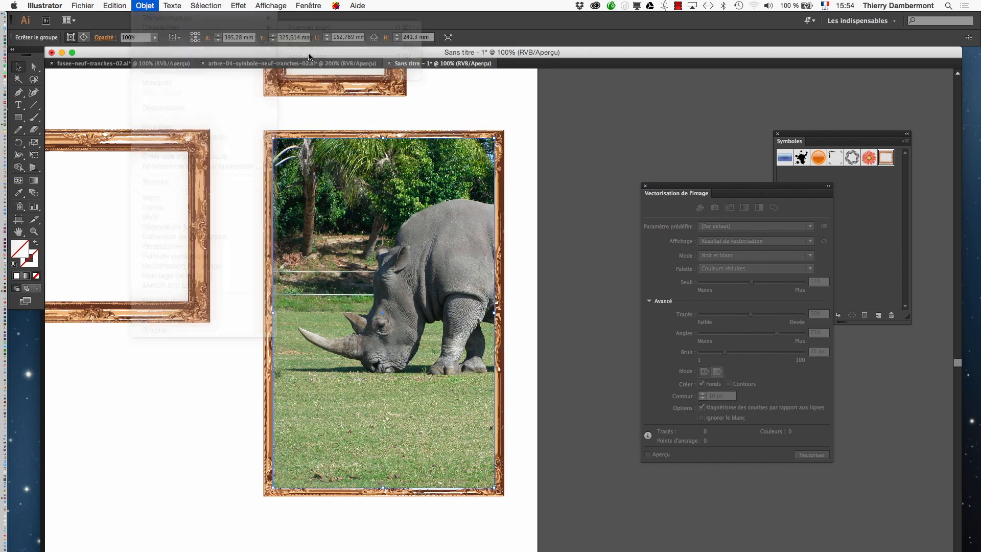
left_click(547, 305)
- Examine the framed rhino photo up close, as well as the whole artboard with all the frames
scroll(412, 294, "up", 1)
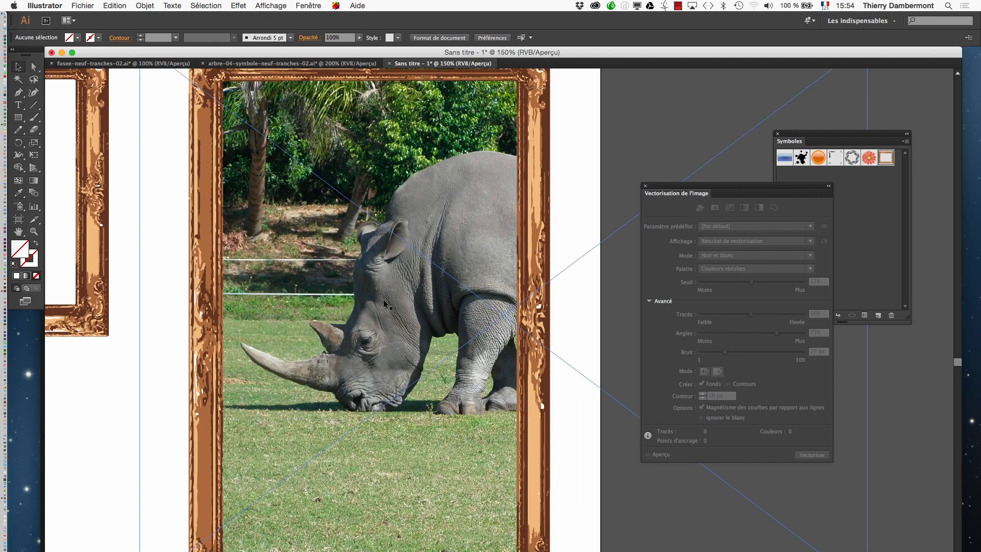
scroll(384, 301, "down", 1)
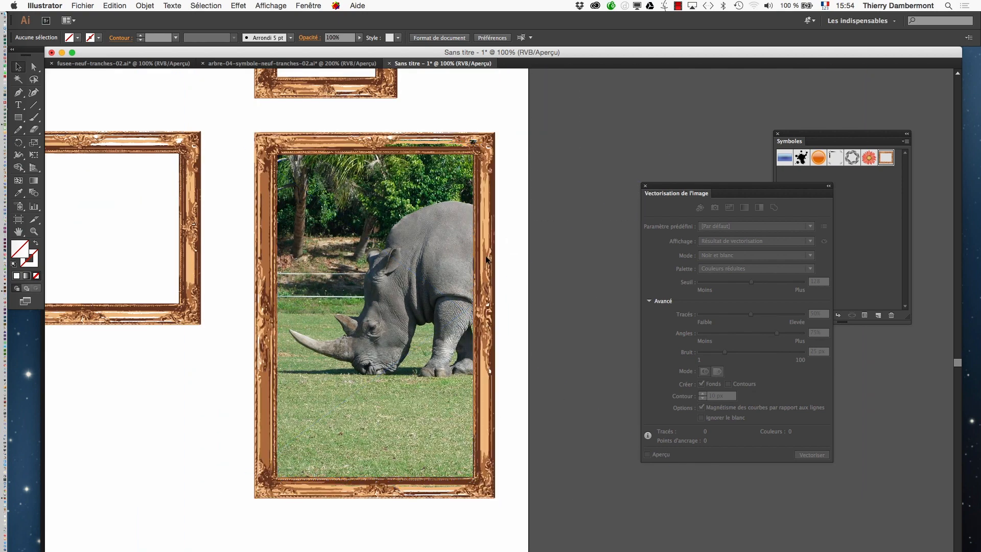
left_click(396, 276)
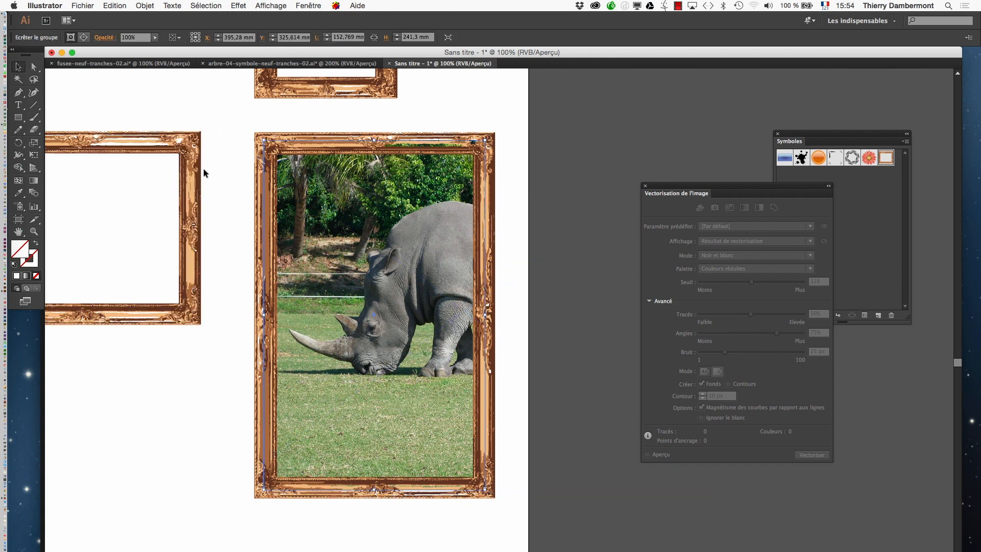
left_click(307, 277, "alt+super")
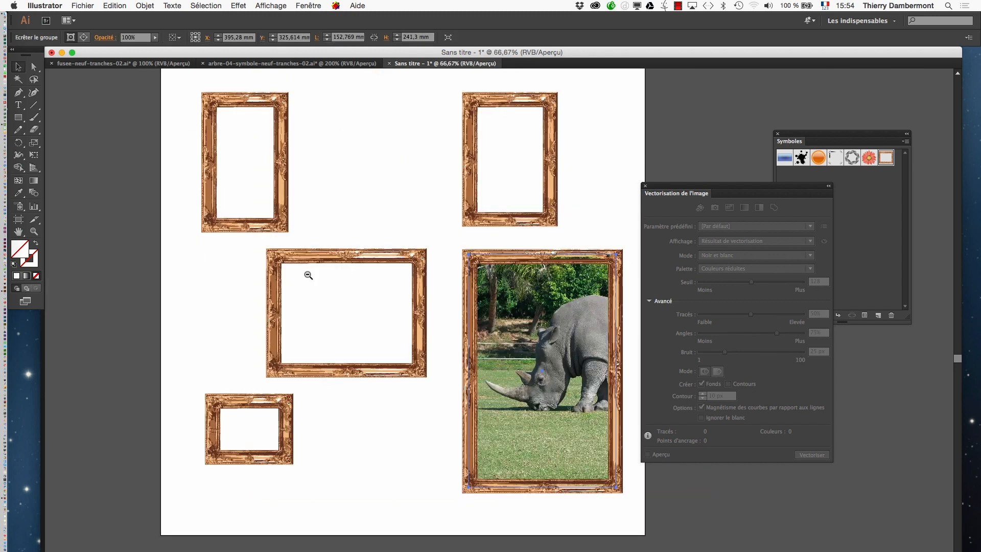
left_click(308, 275, "alt+super")
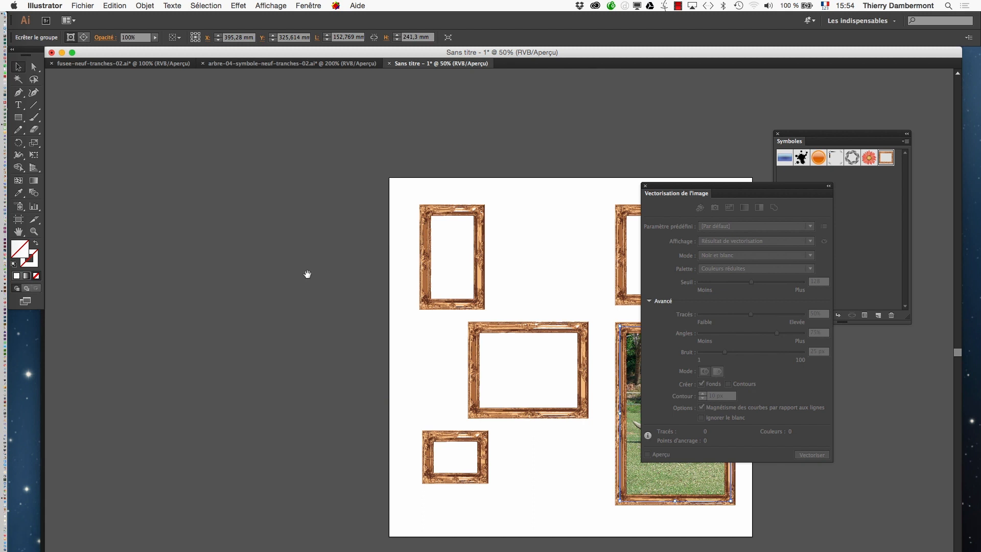
scroll(409, 298, "right", 10)
scroll(408, 297, "down", 3)
- Save the document as "cadres 9 tranches.ai" in the AI spec jour 2 folder, in Adobe Illustrator format with the default options
left_click(83, 6)
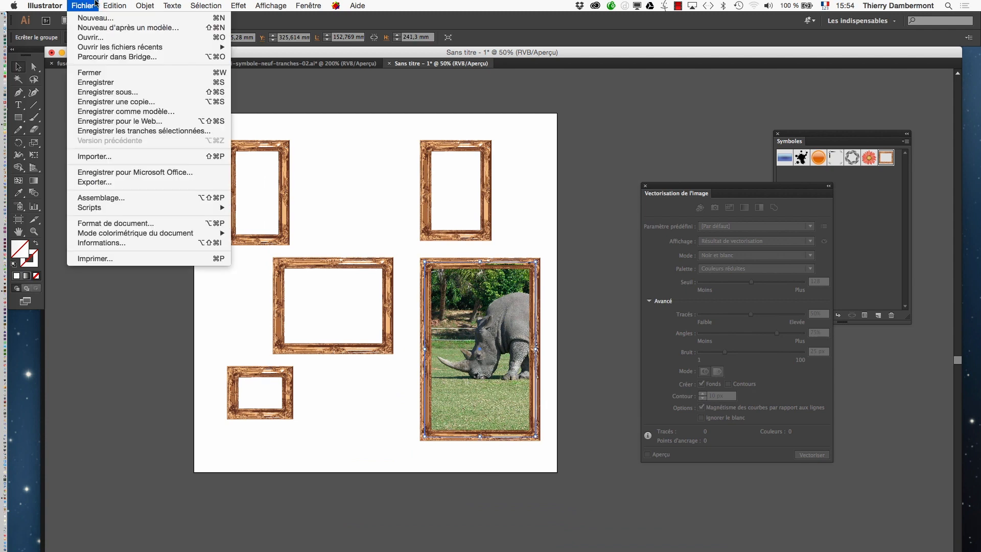
left_click(128, 92)
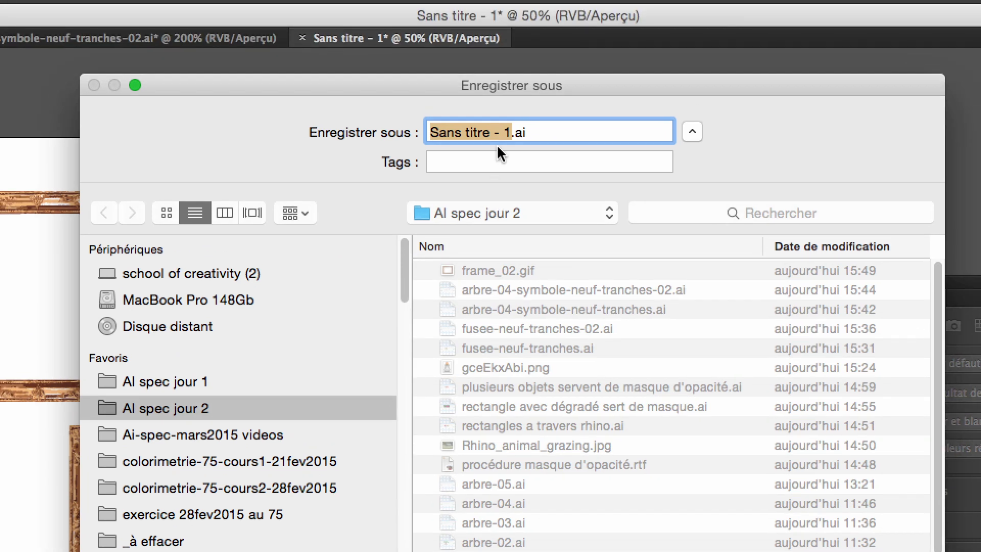
type("cadres 9 ")
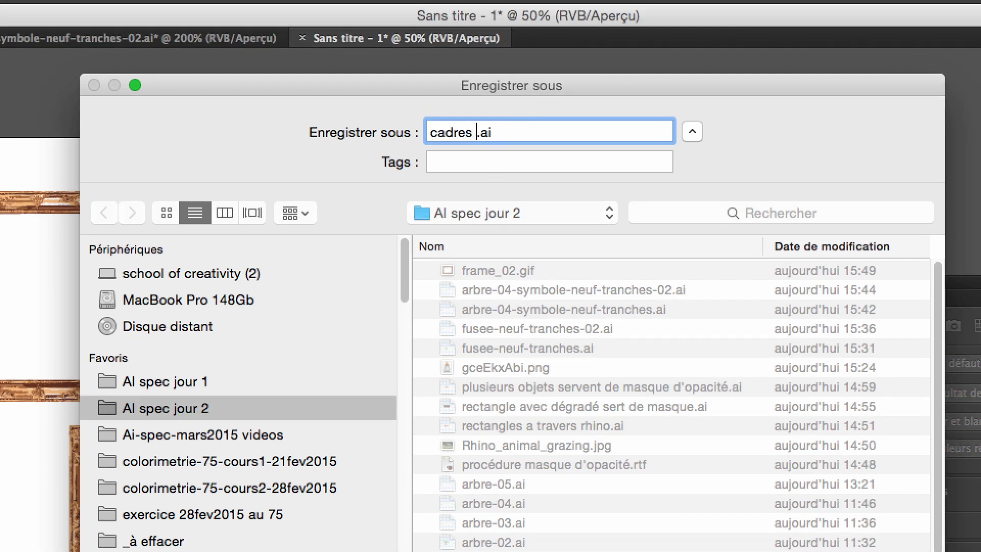
type("tranches")
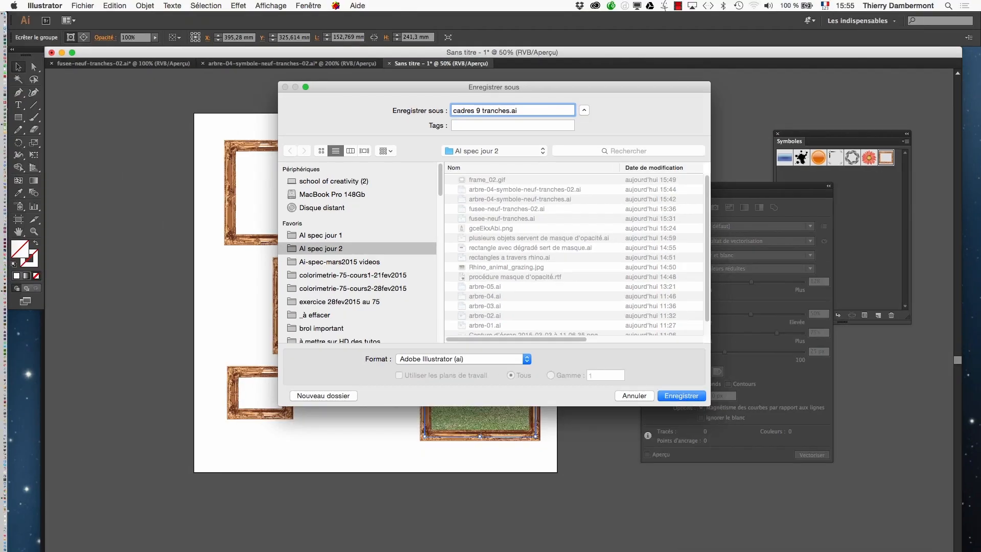
key("Return")
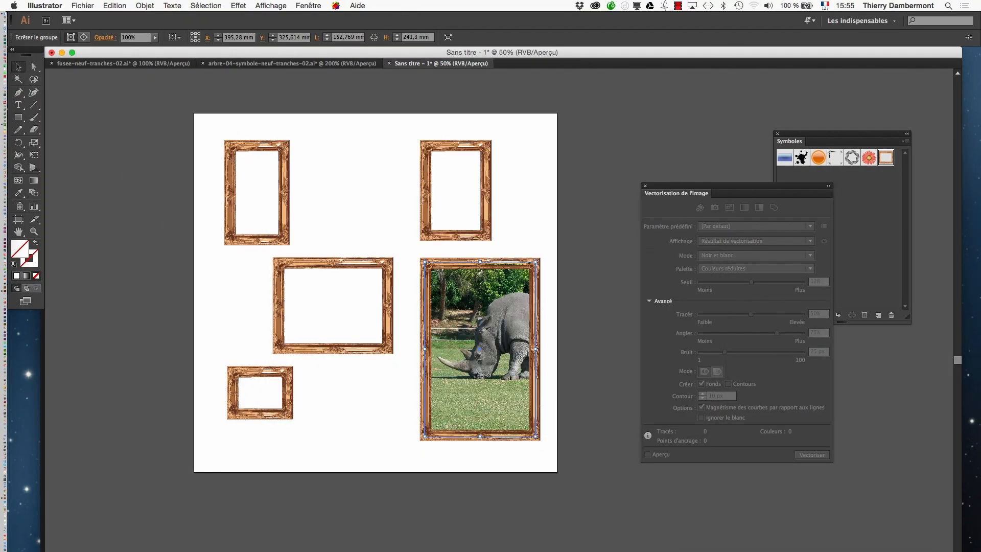
key("Return")
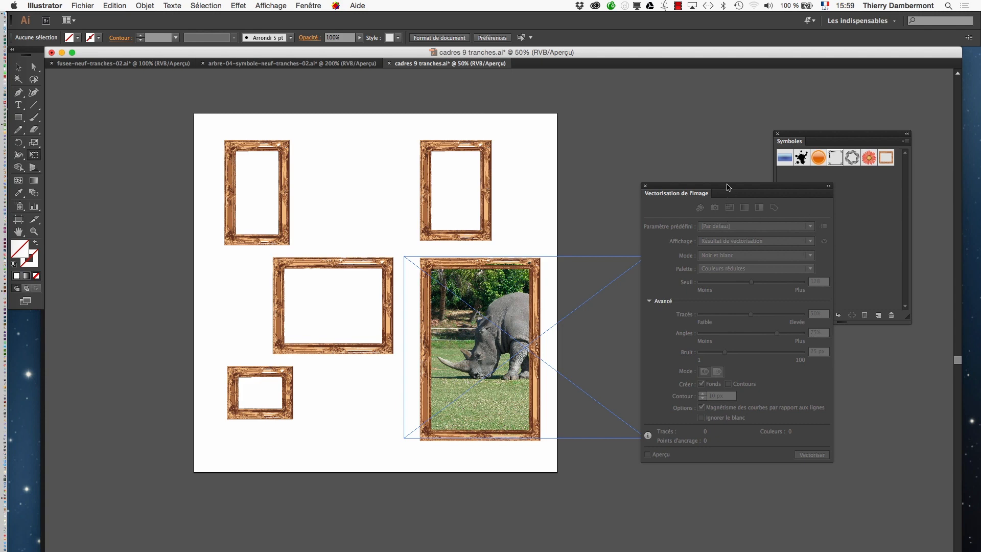
- Move the Image Trace and Symbols panels apart to free the space beside the artboard
left_click_drag(728, 187, 796, 411)
left_click_drag(806, 134, 758, 129)
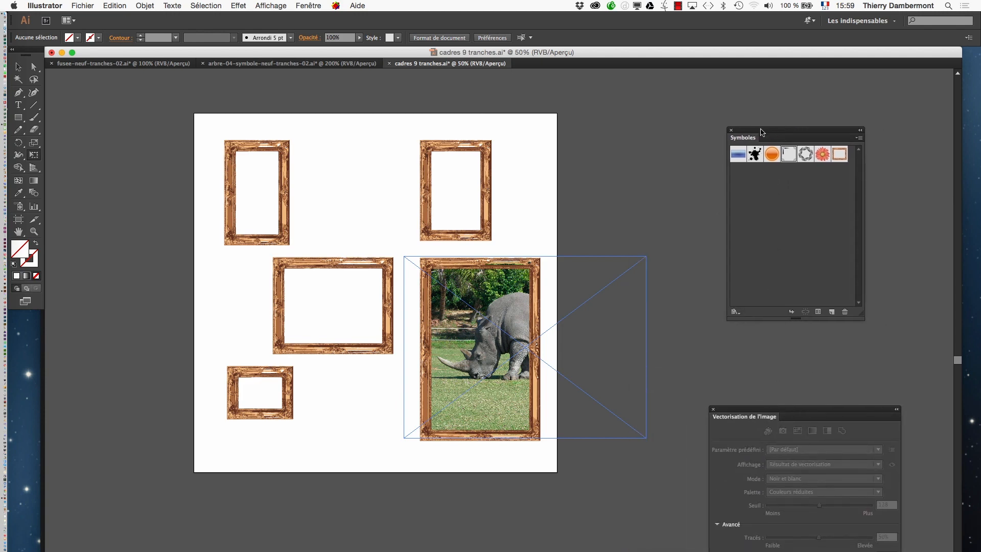
scroll(596, 215, "right", 5)
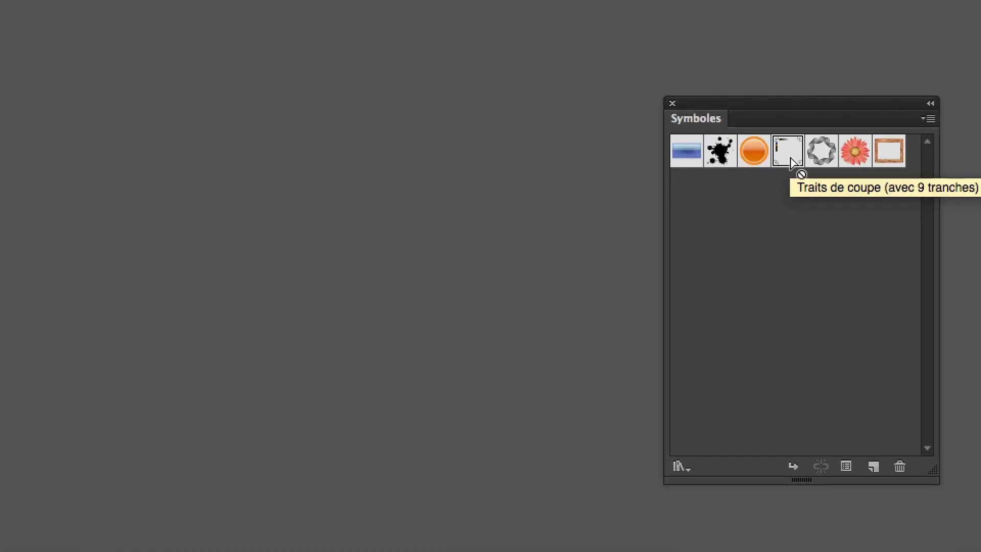
- Place an instance of the Traits de coupe (avec 9 tranches) symbol beside the artboard and stretch it to about 206 × 472 mm
left_click_drag(789, 159, 551, 218)
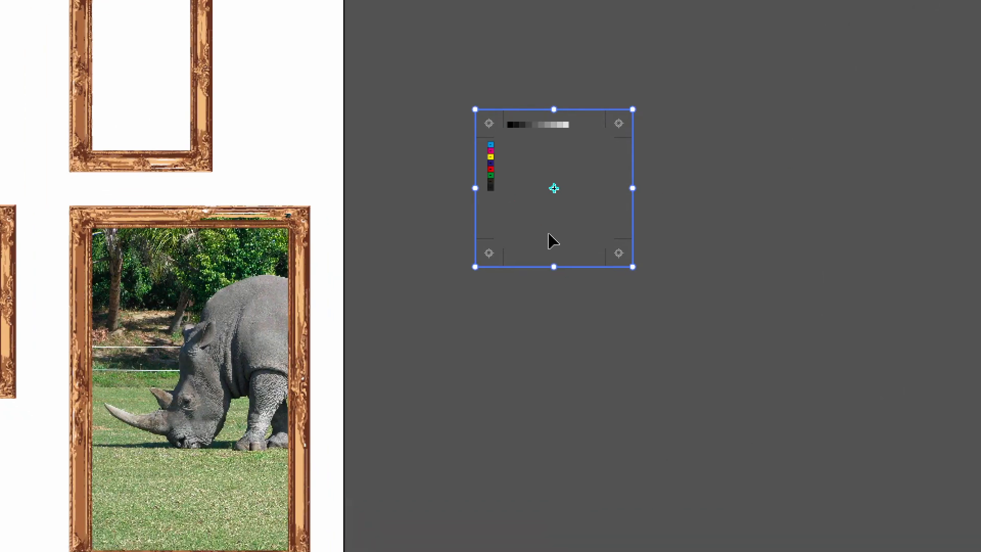
left_click_drag(630, 296, 825, 448)
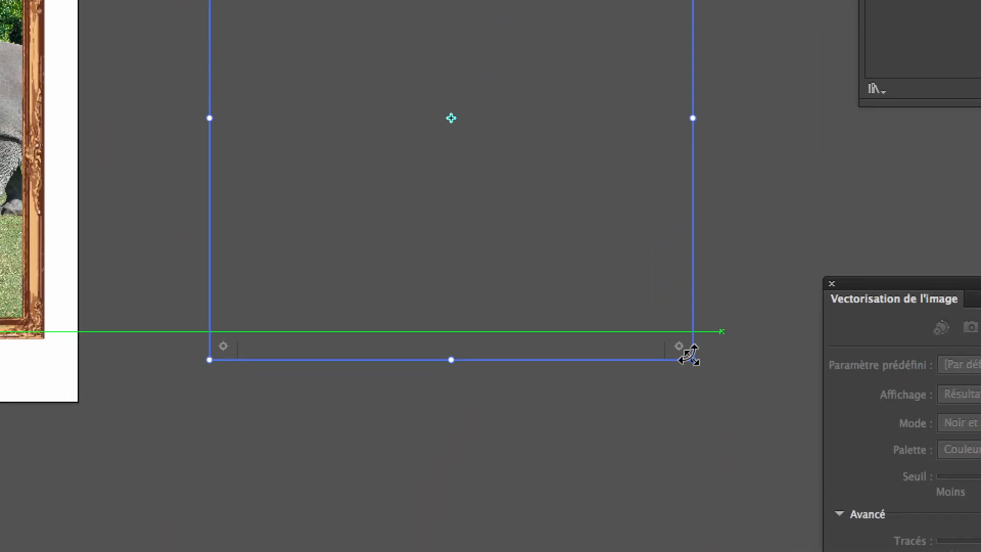
left_click_drag(650, 459, 377, 173)
left_click_drag(594, 259, 674, 423)
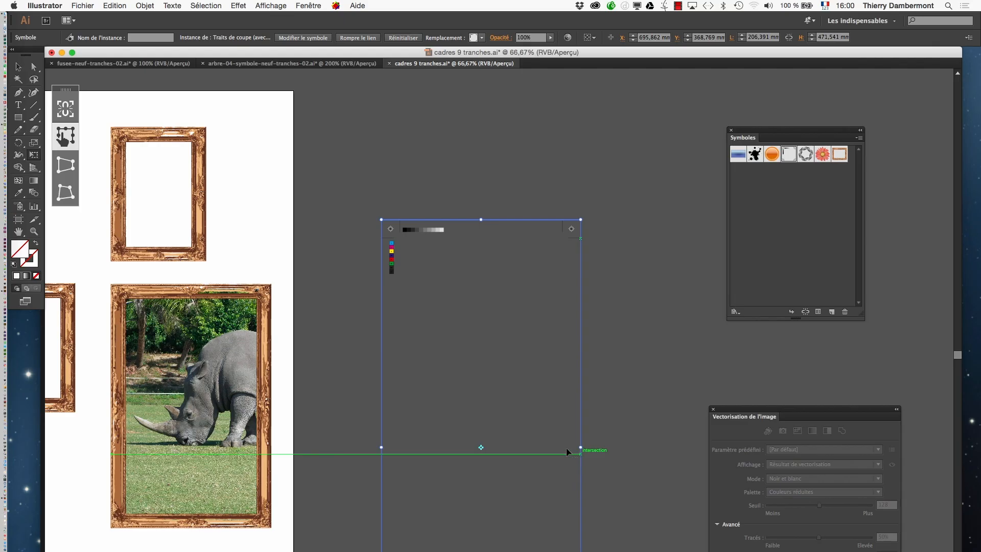
- Narrow the crop-marks instance to about 54 mm wide to check how its registration marks and colour bars scale
left_click_drag(576, 448, 505, 446)
scroll(471, 202, "up", 4)
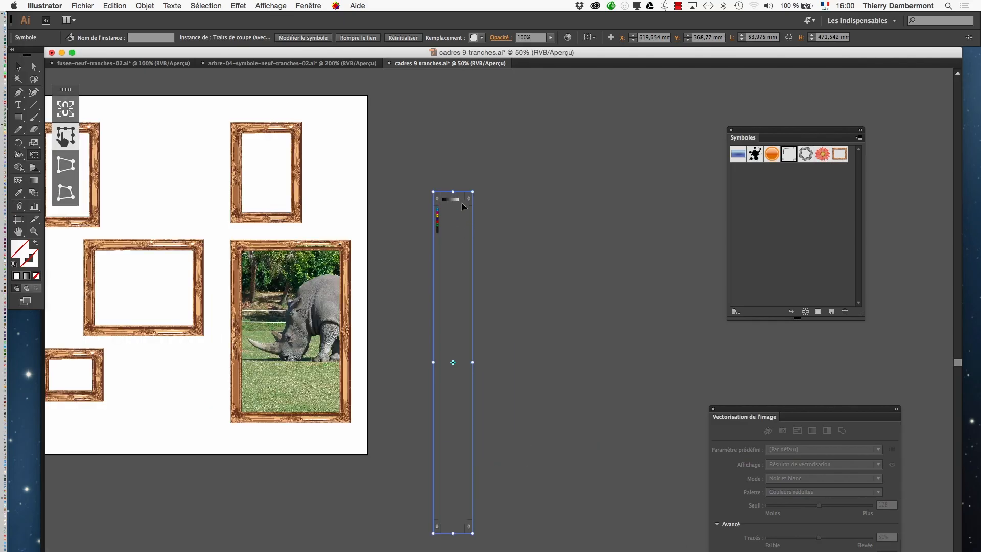
scroll(470, 203, "up", 3)
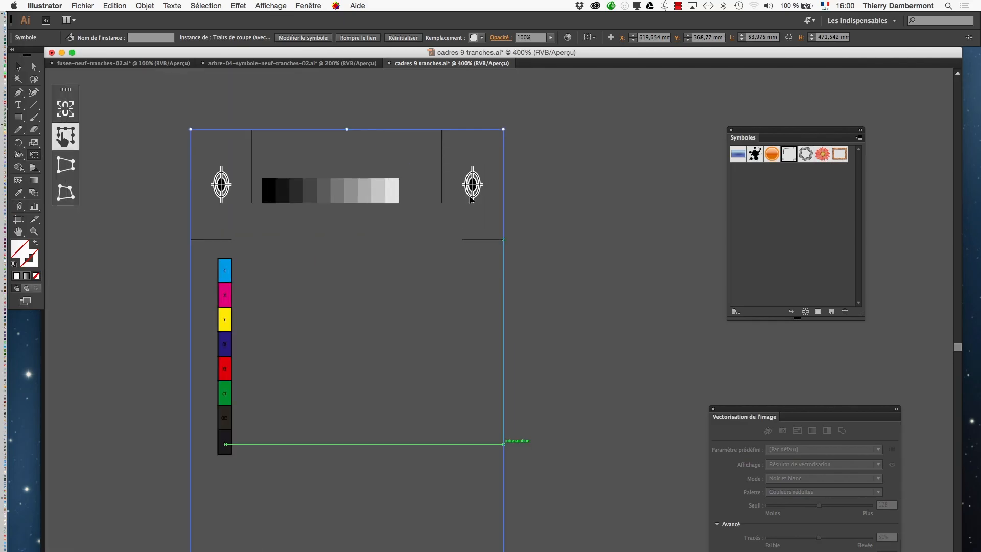